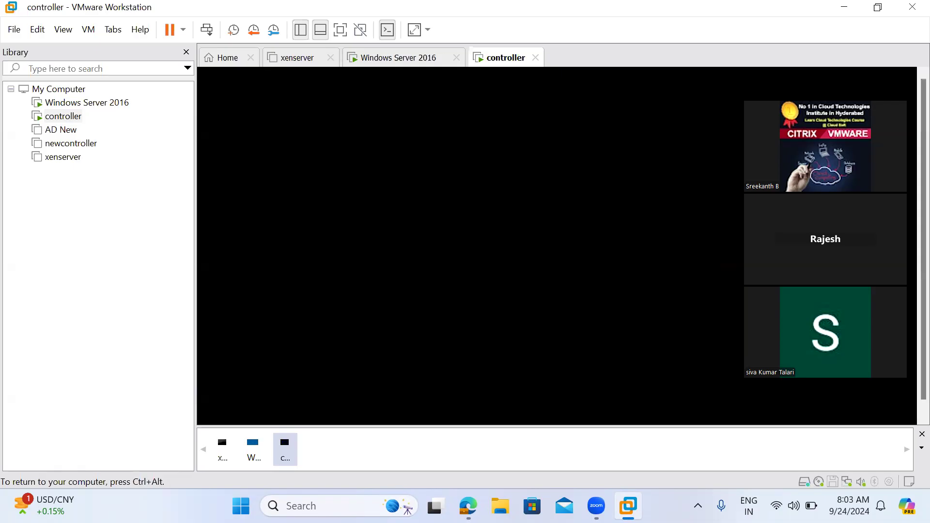
Step: Sign in to the Windows Server 2016 virtual machine as CLOUDSOFT\Administrator with the account password and close Server Manager
{"action": "key", "text": "ctrl+alt"}
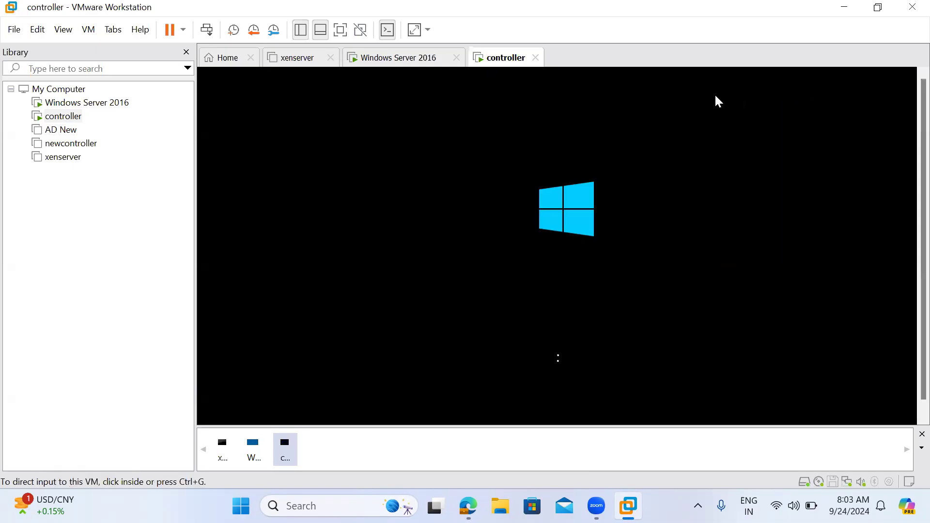
{"action": "left_click", "coordinate": [390, 63]}
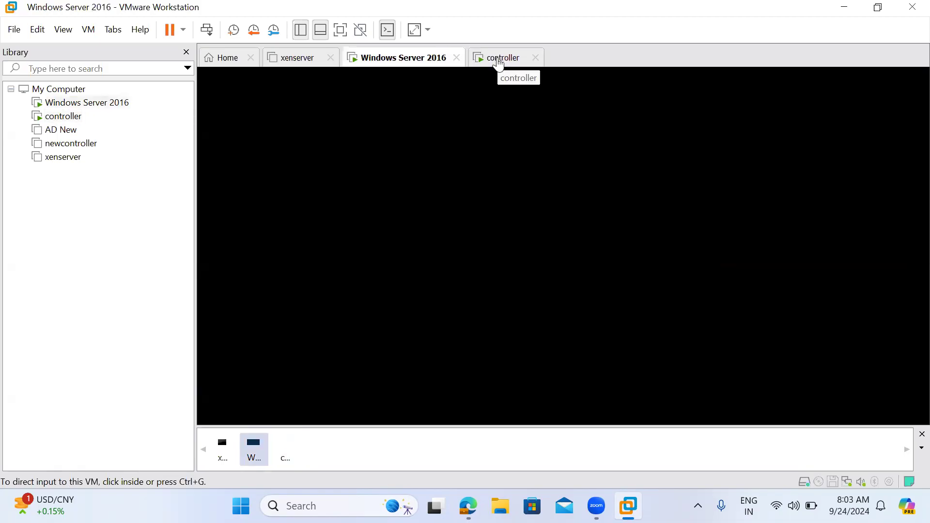
{"action": "left_click", "coordinate": [499, 65]}
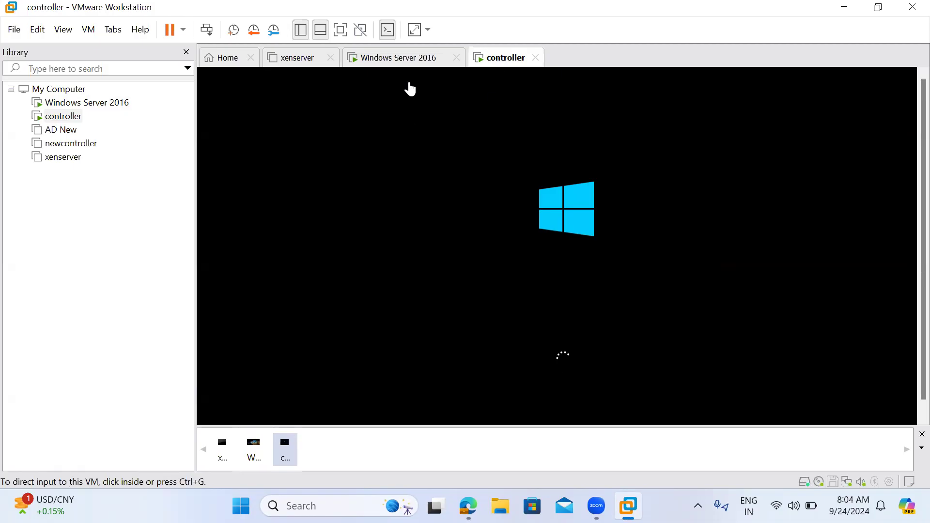
{"action": "left_click", "coordinate": [398, 59]}
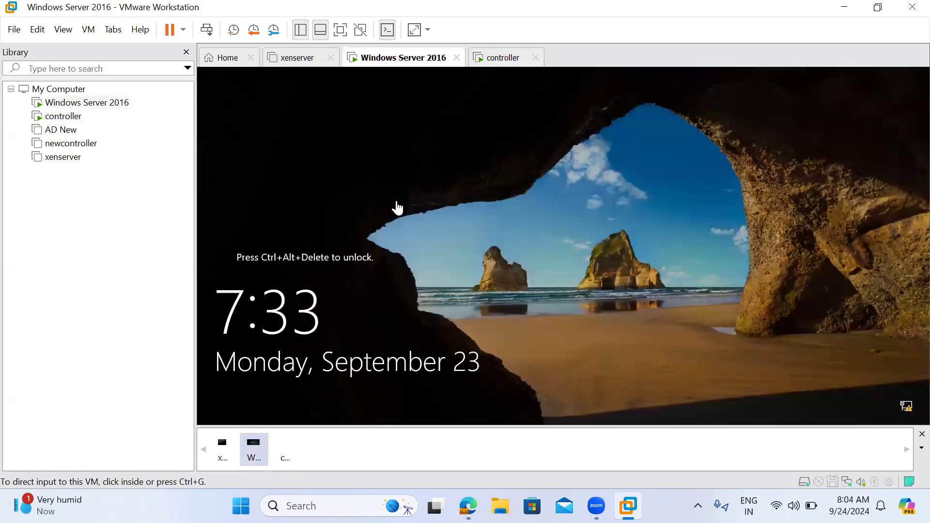
{"action": "left_click", "coordinate": [397, 205]}
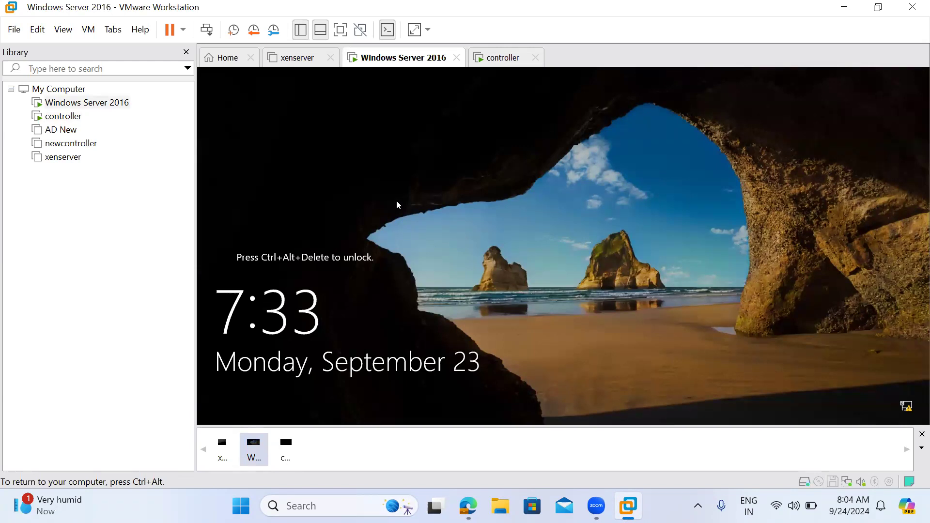
{"action": "key", "text": "ctrl+alt+Insert"}
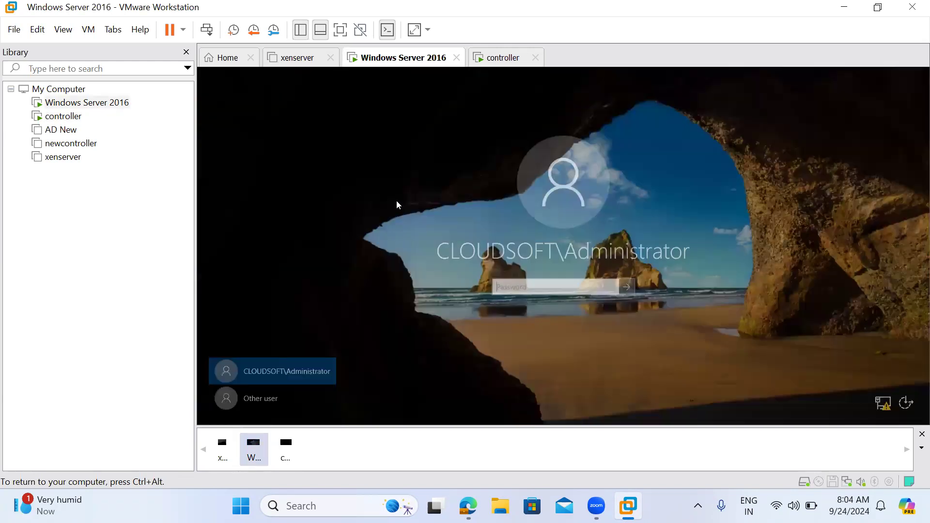
{"action": "type", "text": "••••••"}
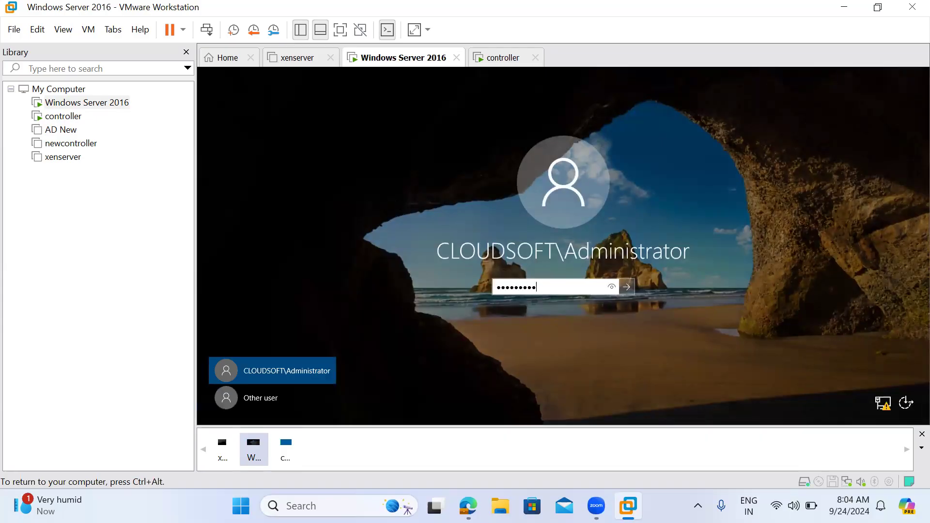
{"action": "key", "text": "Return"}
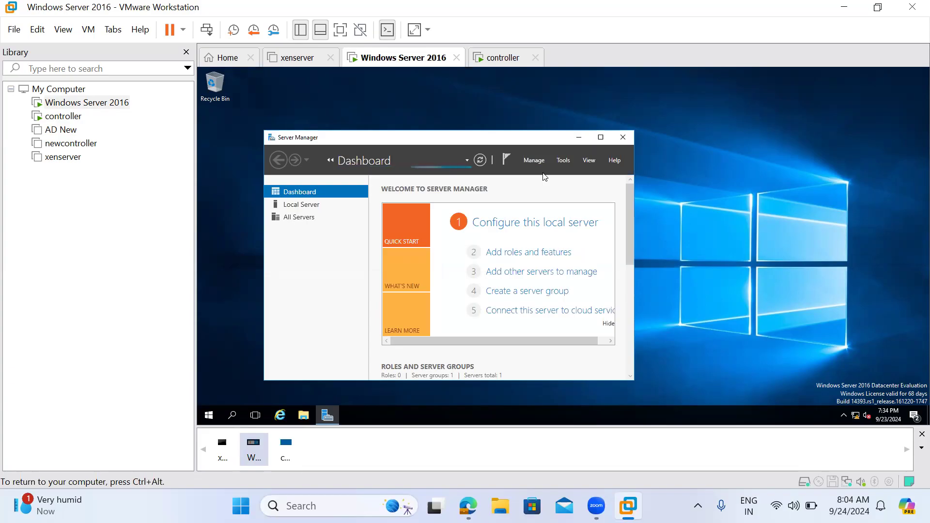
{"action": "left_click", "coordinate": [623, 139]}
Step: Sign in to the controller virtual machine as cloudsoft\administrator with the account password
{"action": "left_click", "coordinate": [501, 61]}
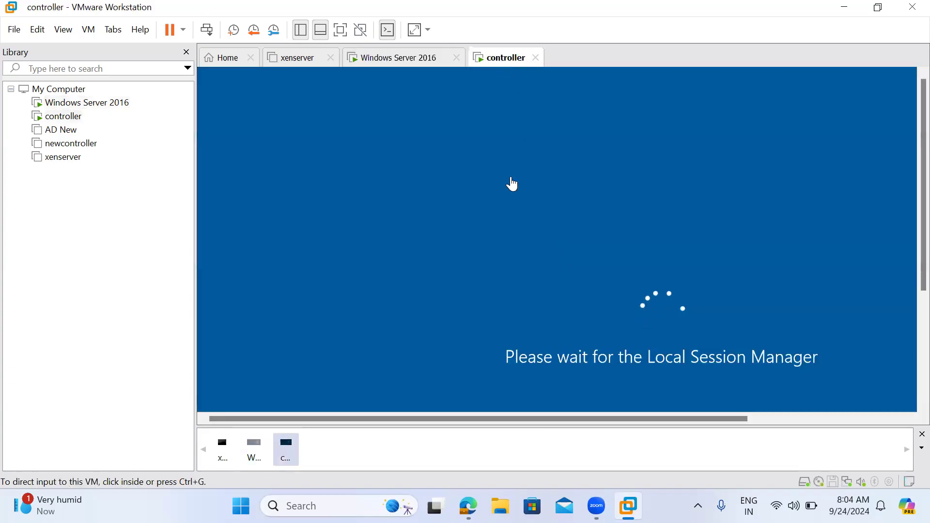
{"action": "left_click", "coordinate": [512, 184]}
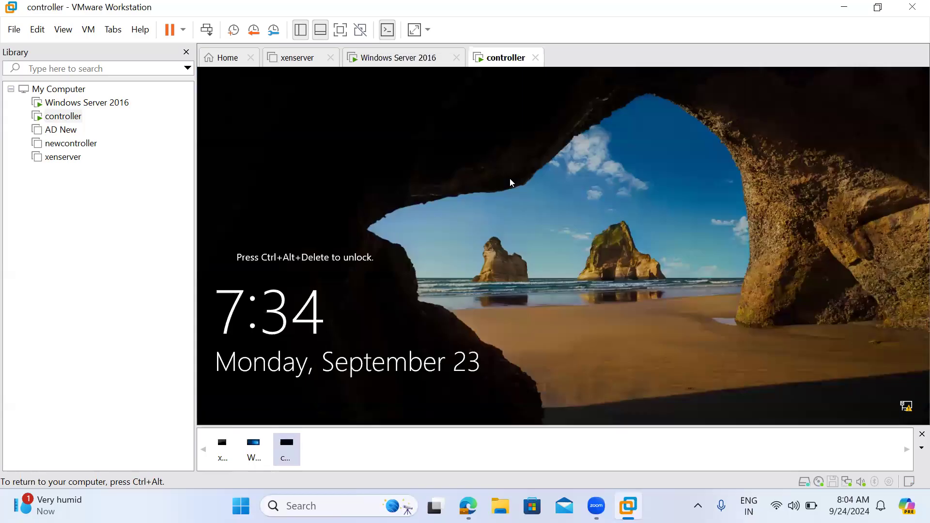
{"action": "key", "text": "ctrl+alt+Insert"}
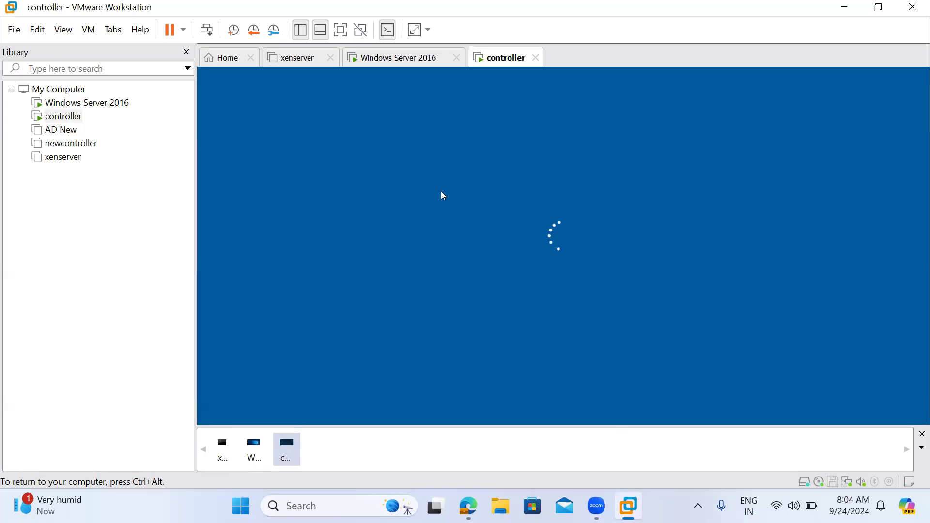
{"action": "type", "text": "c"}
{"action": "key", "text": "BackSpace"}
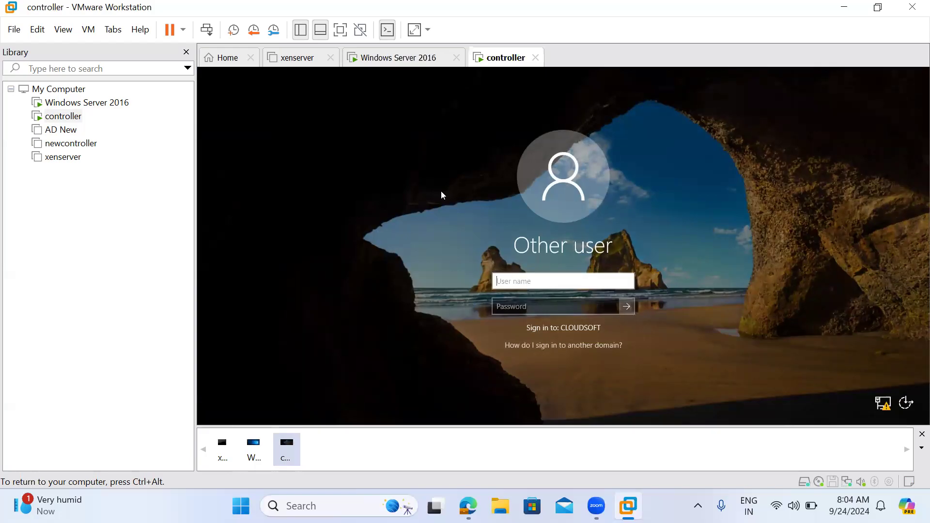
{"action": "type", "text": "cloudsoft"}
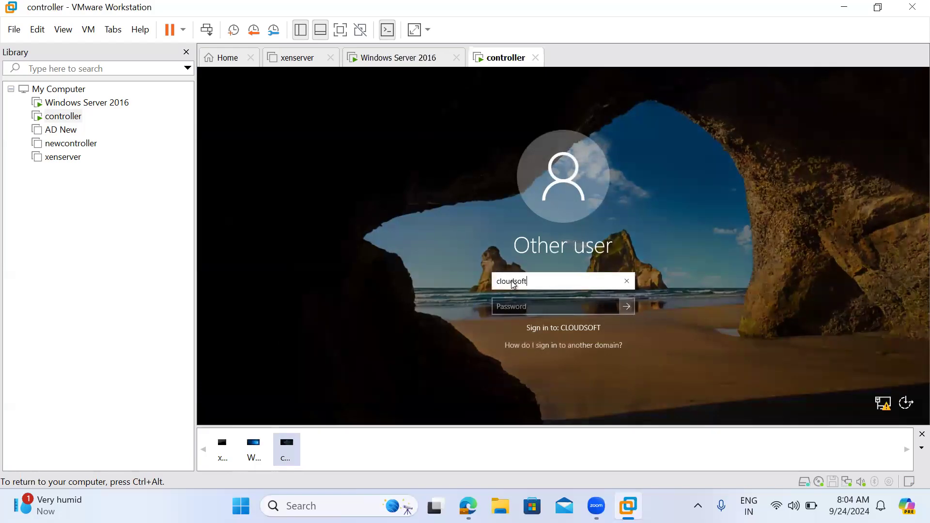
{"action": "type", "text": "\\adminis"}
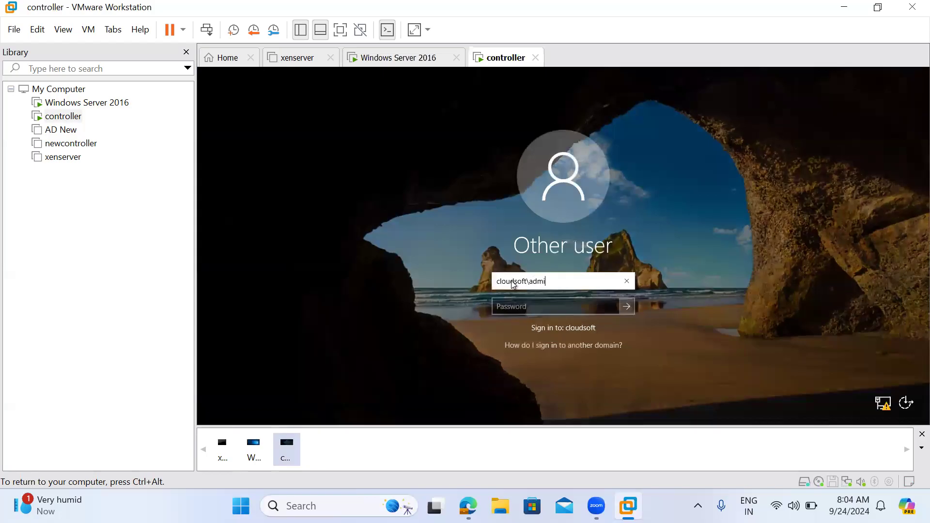
{"action": "type", "text": "trator"}
{"action": "key", "text": "Tab"}
{"action": "type", "text": "***********"}
{"action": "key", "text": "Return"}
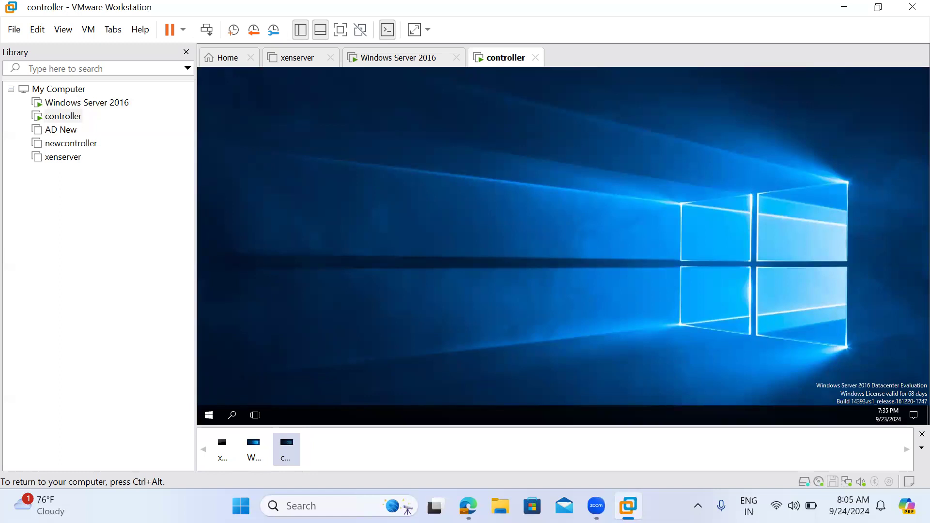
Step: Show the controller virtual machine in full screen and launch Citrix Studio on it
{"action": "key", "text": "ctrl+alt+Return"}
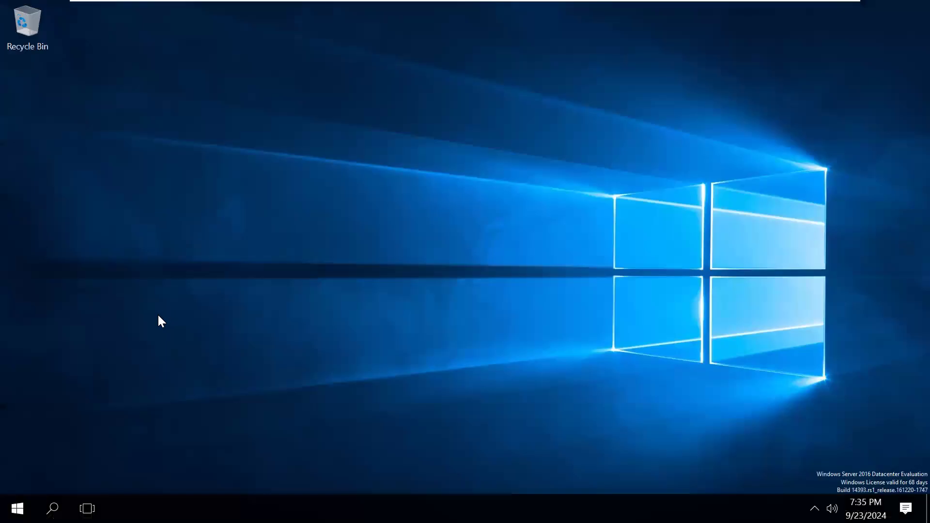
{"action": "key", "text": "super"}
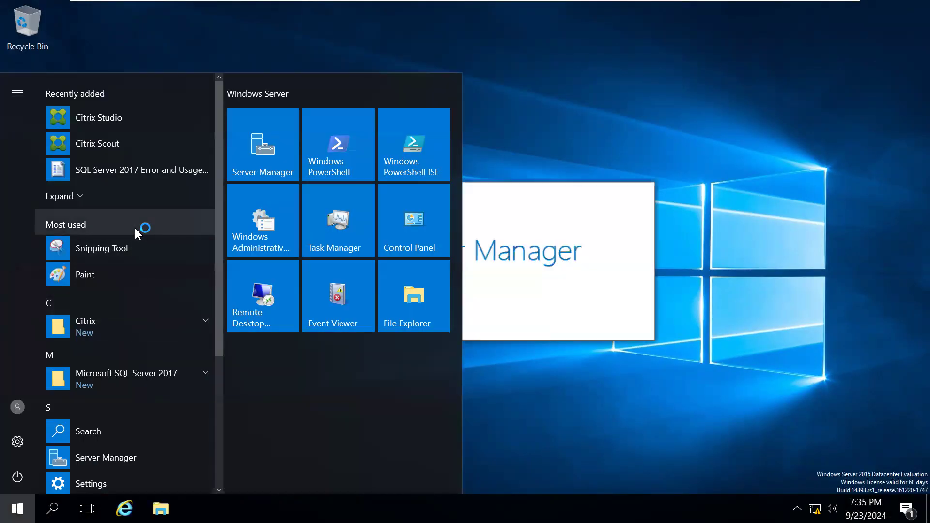
{"action": "left_click", "coordinate": [130, 118]}
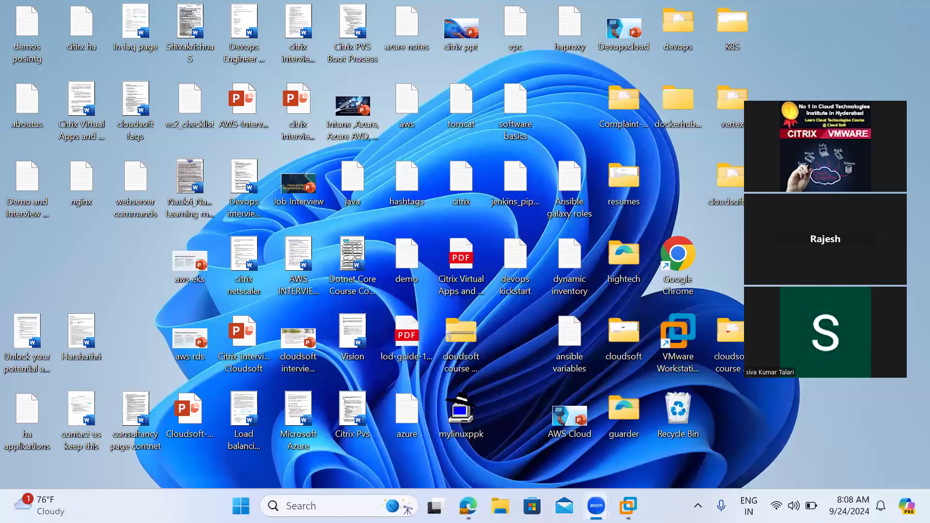
Step: Switch from the host desktop back to the controller virtual machine
{"action": "mouse_move", "coordinate": [629, 504]}
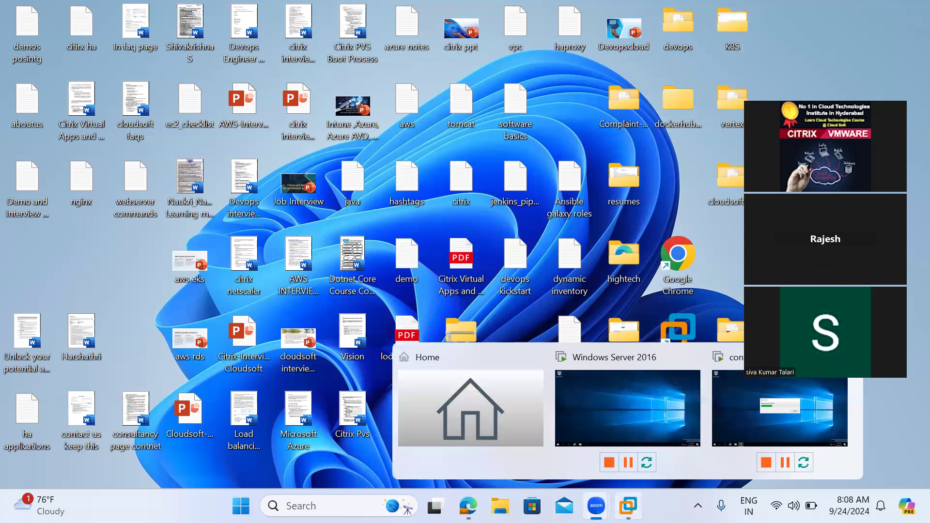
{"action": "left_click", "coordinate": [753, 407]}
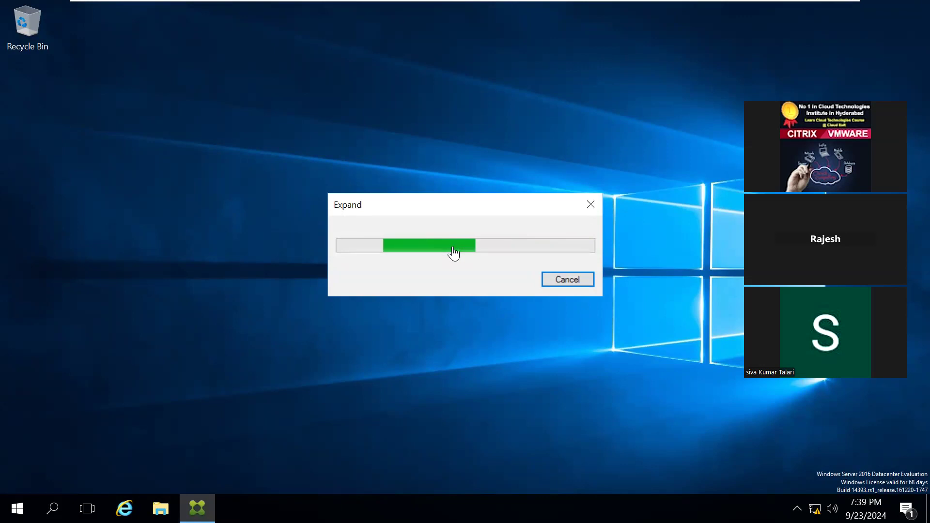
{"action": "mouse_move", "coordinate": [598, 5]}
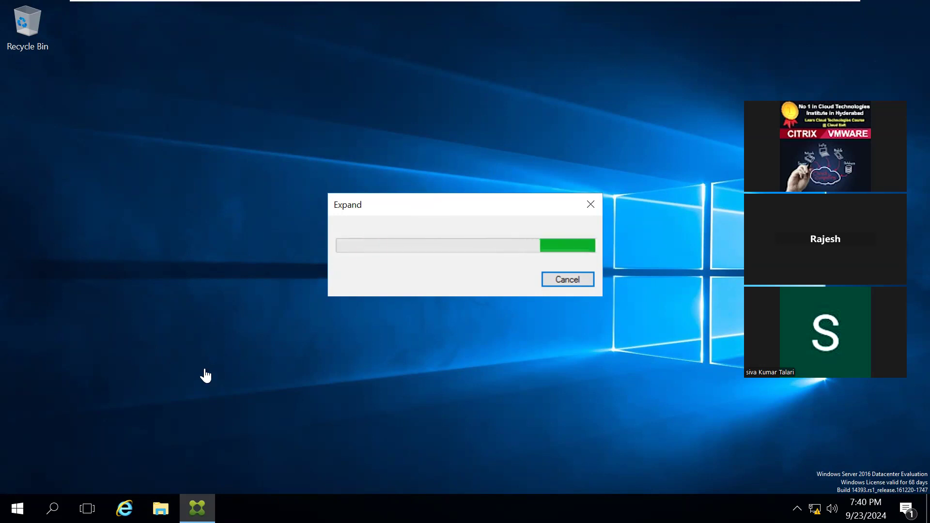
Step: Open the host's Services console by running services.msc and widen the Name column to fit the service names
{"action": "key", "text": "super+r"}
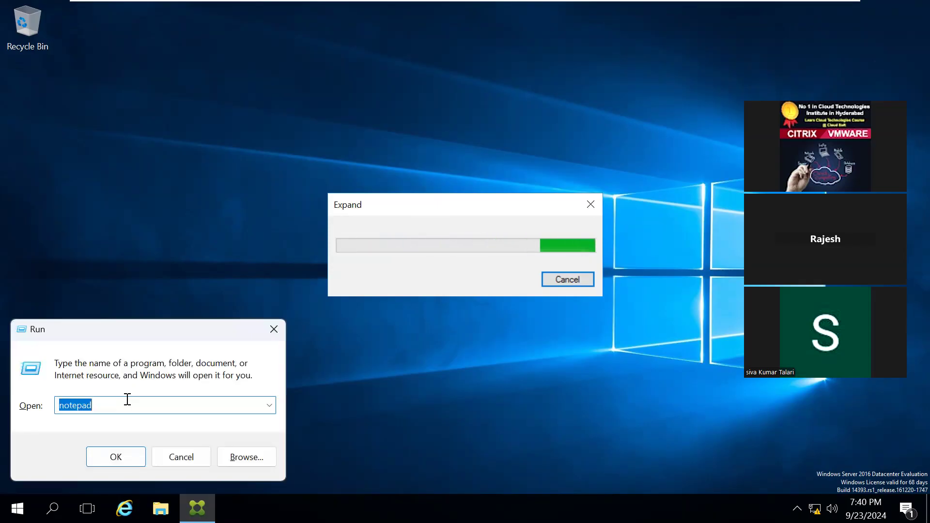
{"action": "type", "text": "ser"}
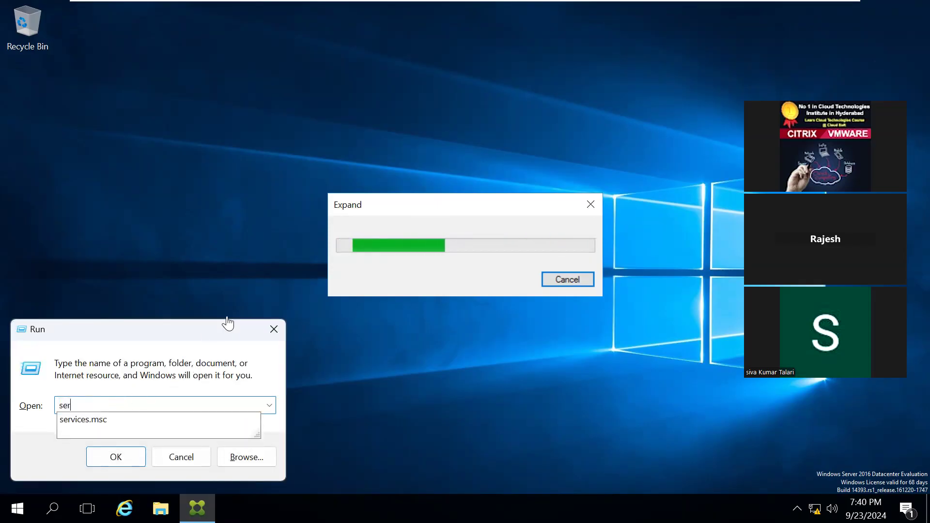
{"action": "left_click", "coordinate": [518, 68]}
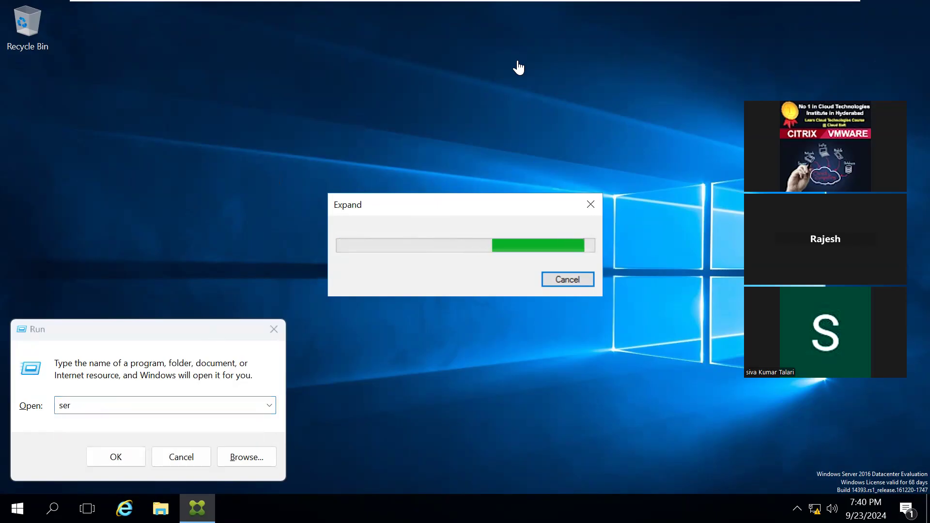
{"action": "key", "text": "super+r"}
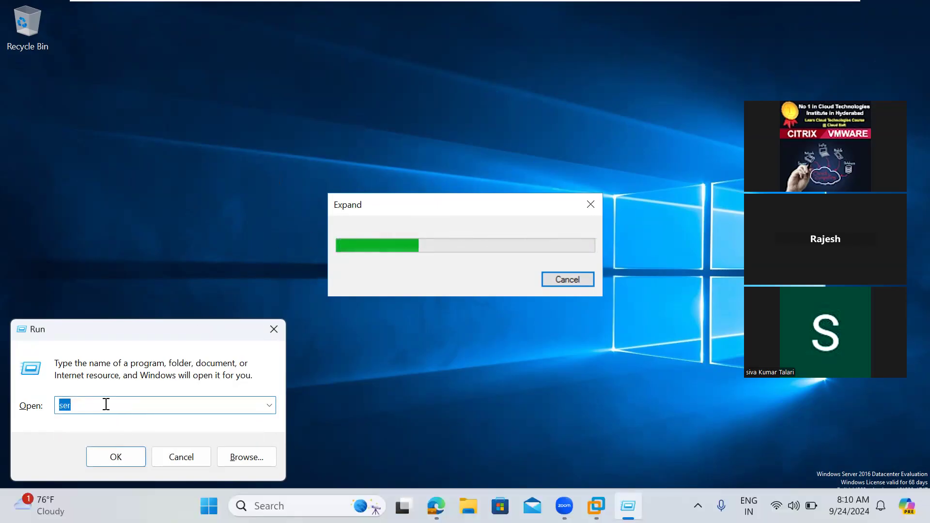
{"action": "type", "text": "services.msc"}
{"action": "key", "text": "Return"}
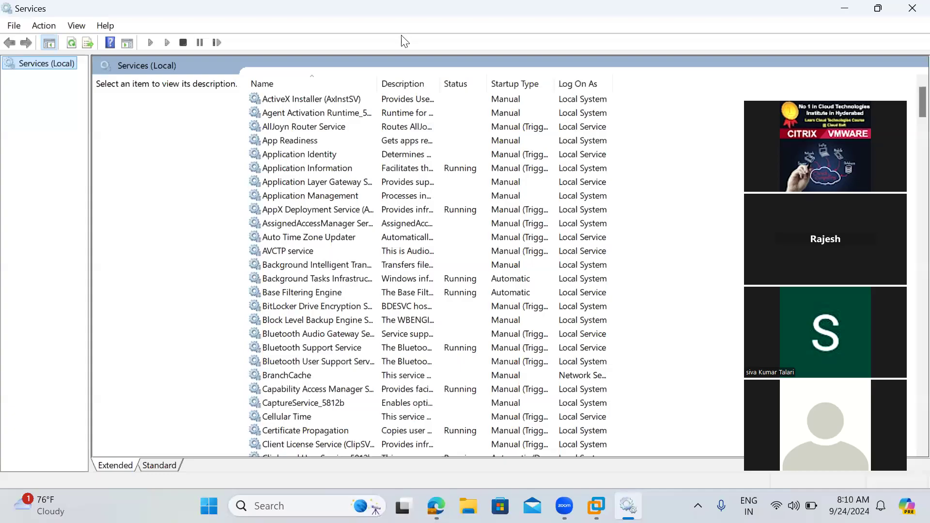
{"action": "left_click_drag", "start_coordinate": [384, 85], "coordinate": [431, 94]}
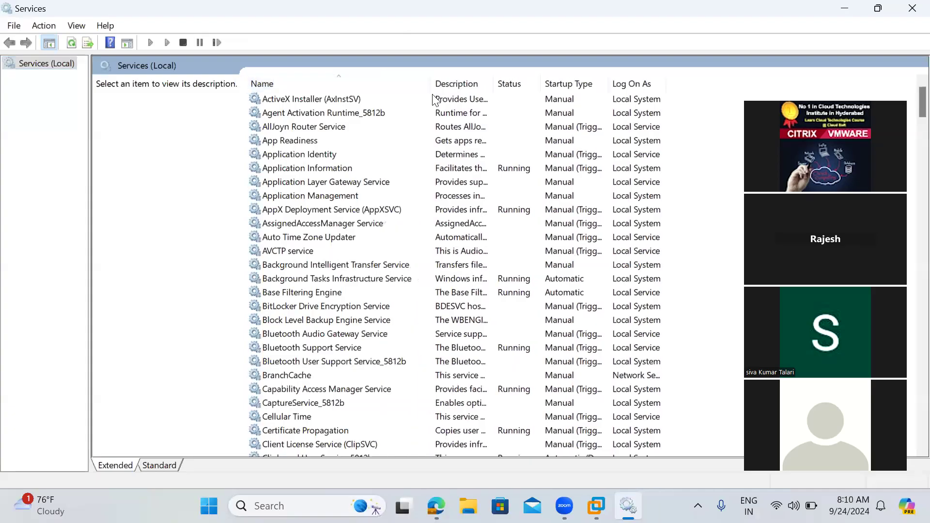
Step: Examine the names, running status and startup types of the services in the local services list
{"action": "left_click", "coordinate": [331, 264]}
{"action": "key", "text": "Down"}
{"action": "key", "text": "Down"}
{"action": "key", "text": "Down"}
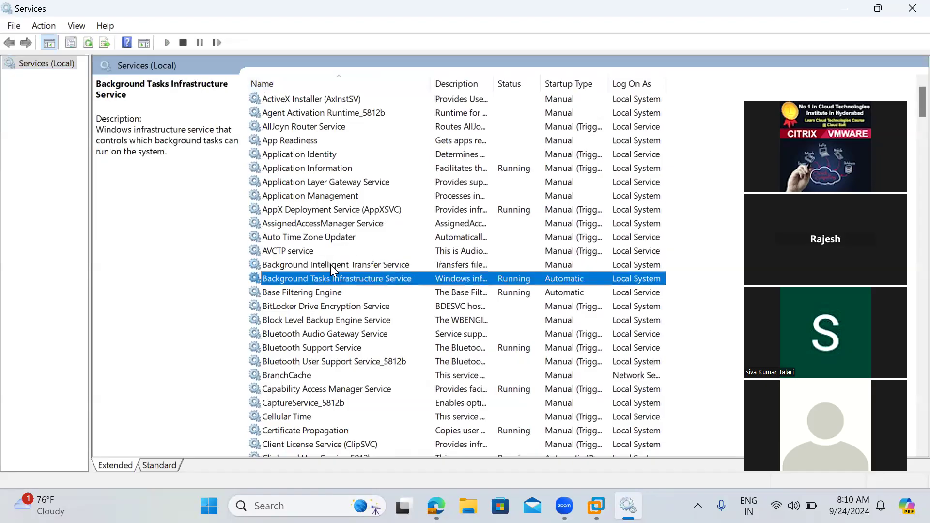
{"action": "key", "text": "Down"}
{"action": "key", "text": "Down"}
{"action": "key", "text": "Down"}
{"action": "key", "text": "Down"}
{"action": "key", "text": "Down"}
{"action": "key", "text": "Down"}
{"action": "key", "text": "Down"}
{"action": "key", "text": "Down"}
{"action": "key", "text": "Down"}
{"action": "key", "text": "Down"}
{"action": "key", "text": "Down"}
{"action": "key", "text": "Down"}
{"action": "key", "text": "Down"}
{"action": "key", "text": "Down"}
{"action": "key", "text": "Down"}
{"action": "key", "text": "Down"}
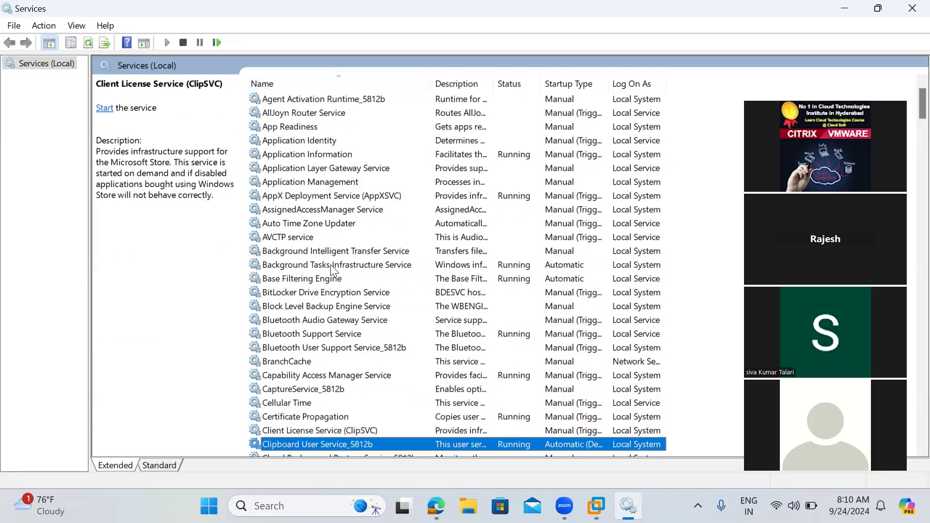
{"action": "key", "text": "Down"}
{"action": "key", "text": "Down"}
{"action": "key", "text": "Down"}
{"action": "key", "text": "Down"}
{"action": "key", "text": "Down"}
{"action": "key", "text": "Down"}
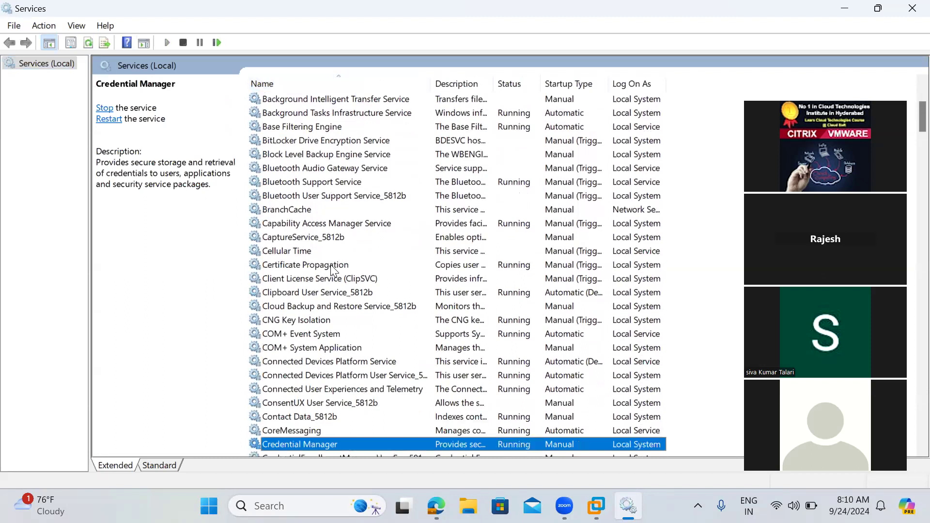
{"action": "key", "text": "Down"}
{"action": "key", "text": "Down"}
{"action": "key", "text": "Down"}
{"action": "key", "text": "Down"}
{"action": "key", "text": "Down"}
{"action": "key", "text": "Down"}
{"action": "key", "text": "Down"}
{"action": "key", "text": "Down"}
{"action": "key", "text": "Down"}
{"action": "key", "text": "Down"}
{"action": "key", "text": "Down"}
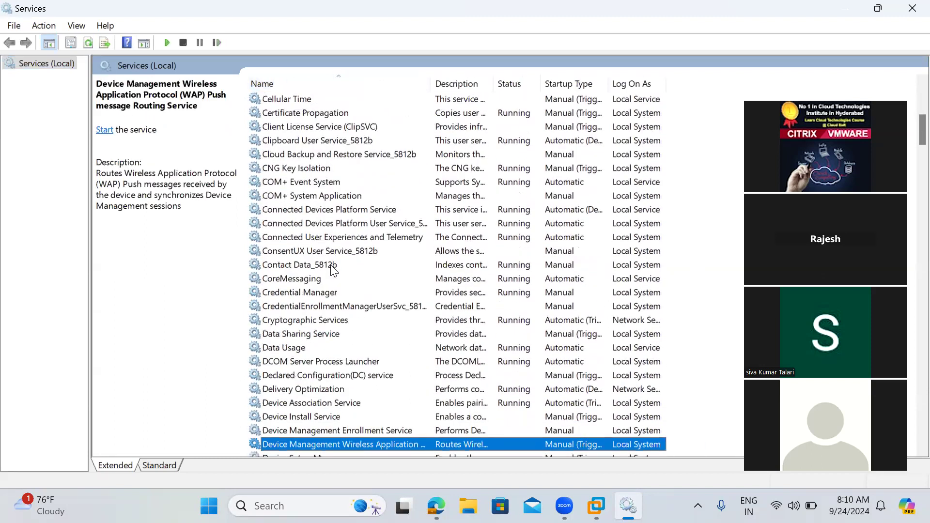
{"action": "key", "text": "Down"}
{"action": "key", "text": "Down"}
{"action": "key", "text": "Down"}
{"action": "key", "text": "Down"}
{"action": "key", "text": "Down"}
{"action": "key", "text": "Down"}
{"action": "key", "text": "Down"}
{"action": "key", "text": "Down"}
{"action": "key", "text": "Down"}
{"action": "key", "text": "Down"}
{"action": "key", "text": "Down"}
{"action": "key", "text": "Up"}
{"action": "key", "text": "Up"}
{"action": "key", "text": "Up"}
{"action": "key", "text": "Up"}
{"action": "key", "text": "Up"}
{"action": "key", "text": "Up"}
{"action": "key", "text": "Up"}
{"action": "key", "text": "Up"}
{"action": "key", "text": "Up"}
{"action": "key", "text": "Up"}
{"action": "key", "text": "Up"}
{"action": "key", "text": "Up"}
{"action": "key", "text": "Up"}
{"action": "key", "text": "Up"}
{"action": "key", "text": "Up"}
{"action": "key", "text": "Up"}
{"action": "key", "text": "Up"}
{"action": "key", "text": "Up"}
{"action": "key", "text": "Up"}
{"action": "key", "text": "Up"}
{"action": "key", "text": "Up"}
{"action": "key", "text": "Up"}
{"action": "key", "text": "Up"}
{"action": "key", "text": "Up"}
{"action": "key", "text": "Up"}
{"action": "key", "text": "Up"}
{"action": "key", "text": "Up"}
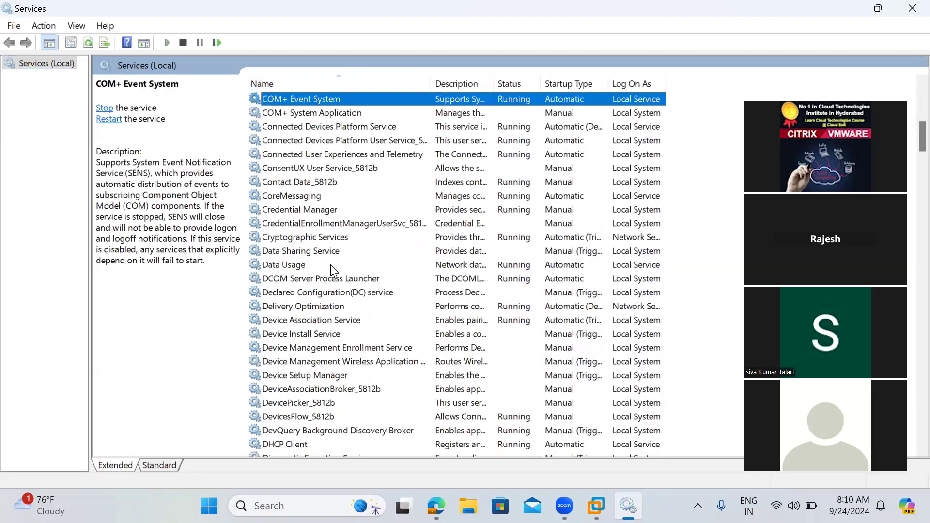
{"action": "key", "text": "Up"}
{"action": "key", "text": "Up"}
{"action": "key", "text": "Up"}
{"action": "key", "text": "Up"}
{"action": "key", "text": "Up"}
{"action": "key", "text": "Up"}
{"action": "key", "text": "Up"}
{"action": "key", "text": "Up"}
{"action": "key", "text": "Up"}
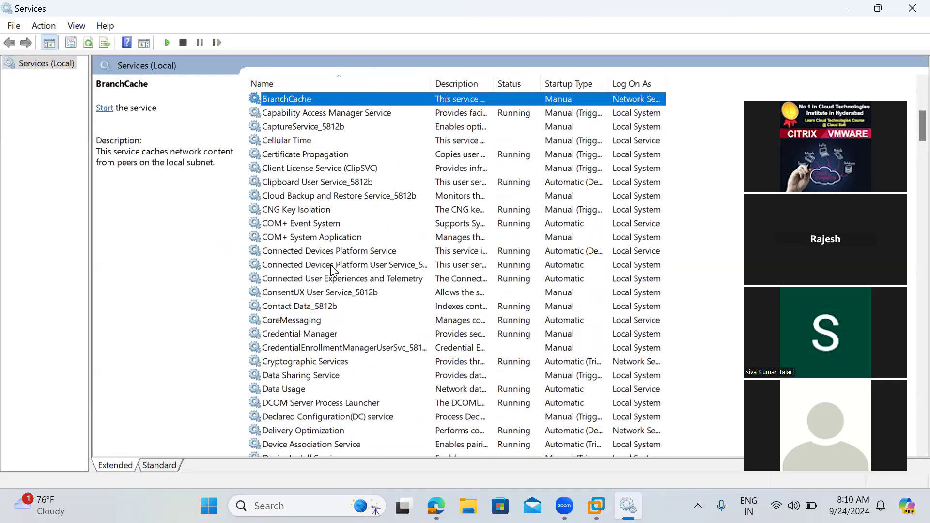
{"action": "key", "text": "Up"}
{"action": "key", "text": "Up"}
{"action": "key", "text": "Up"}
{"action": "key", "text": "Up"}
{"action": "key", "text": "Up"}
{"action": "key", "text": "Up"}
{"action": "key", "text": "Up"}
{"action": "key", "text": "Up"}
{"action": "key", "text": "Up"}
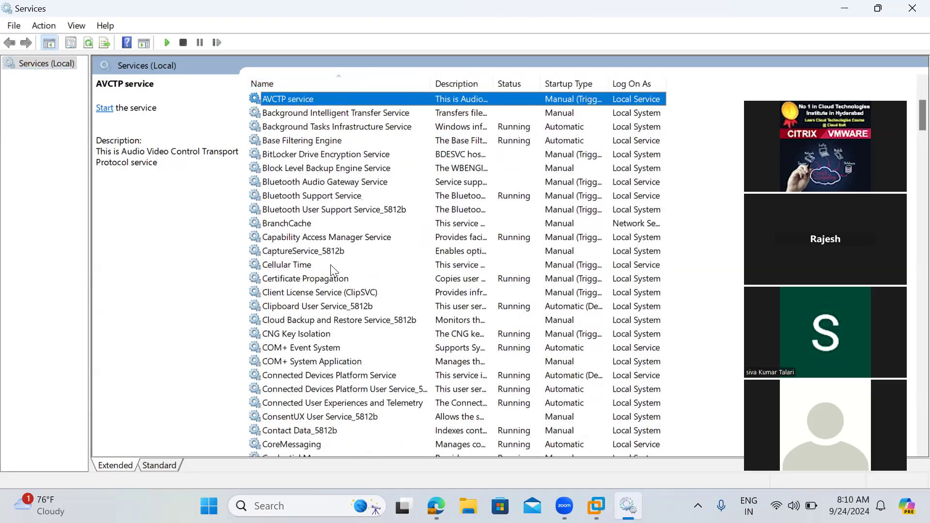
{"action": "key", "text": "Up"}
{"action": "key", "text": "Up"}
{"action": "key", "text": "Up"}
{"action": "key", "text": "Up"}
{"action": "key", "text": "Up"}
{"action": "key", "text": "Up"}
{"action": "key", "text": "Up"}
{"action": "key", "text": "Up"}
{"action": "key", "text": "Up"}
{"action": "key", "text": "Up"}
{"action": "key", "text": "Up"}
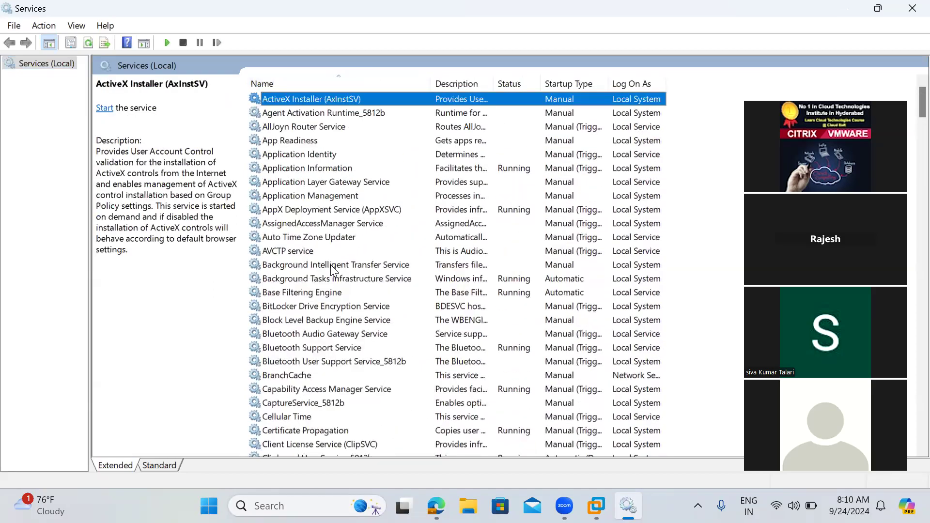
Step: Examine the host's services from ActiveX Installer through Remote Desktop Configuration, then close the host's Services console
{"action": "key", "text": "Down"}
{"action": "key", "text": "Down"}
{"action": "key", "text": "Down"}
{"action": "key", "text": "Down"}
{"action": "key", "text": "Down"}
{"action": "key", "text": "Down"}
{"action": "key", "text": "Down"}
{"action": "key", "text": "Down"}
{"action": "key", "text": "Down"}
{"action": "key", "text": "Down"}
{"action": "key", "text": "Down"}
{"action": "key", "text": "Down"}
{"action": "key", "text": "Down"}
{"action": "key", "text": "Down"}
{"action": "key", "text": "Down"}
{"action": "key", "text": "Down"}
{"action": "key", "text": "Down"}
{"action": "key", "text": "Down"}
{"action": "key", "text": "Down"}
{"action": "key", "text": "Down"}
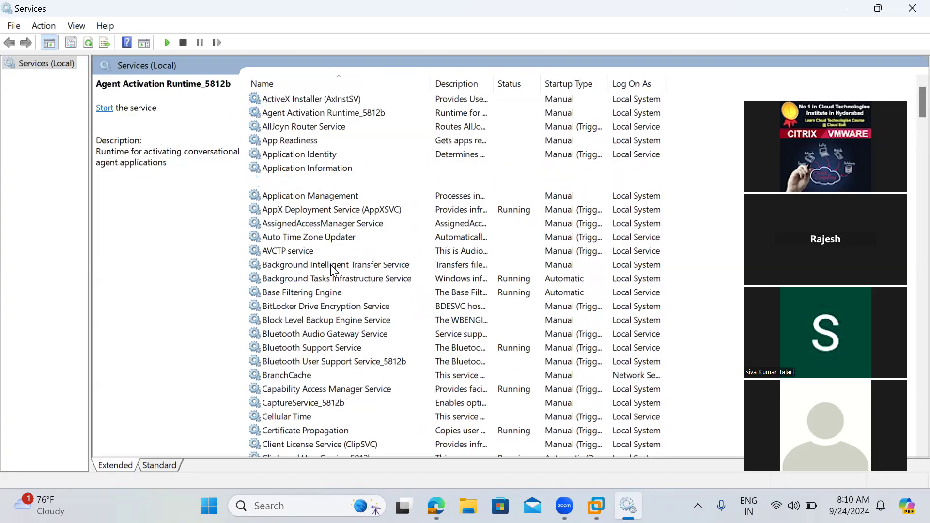
{"action": "key", "text": "Down"}
{"action": "key", "text": "Down"}
{"action": "key", "text": "Down"}
{"action": "key", "text": "Down"}
{"action": "key", "text": "Down"}
{"action": "key", "text": "Down"}
{"action": "key", "text": "Down"}
{"action": "key", "text": "Down"}
{"action": "key", "text": "Down"}
{"action": "key", "text": "Down"}
{"action": "key", "text": "Down"}
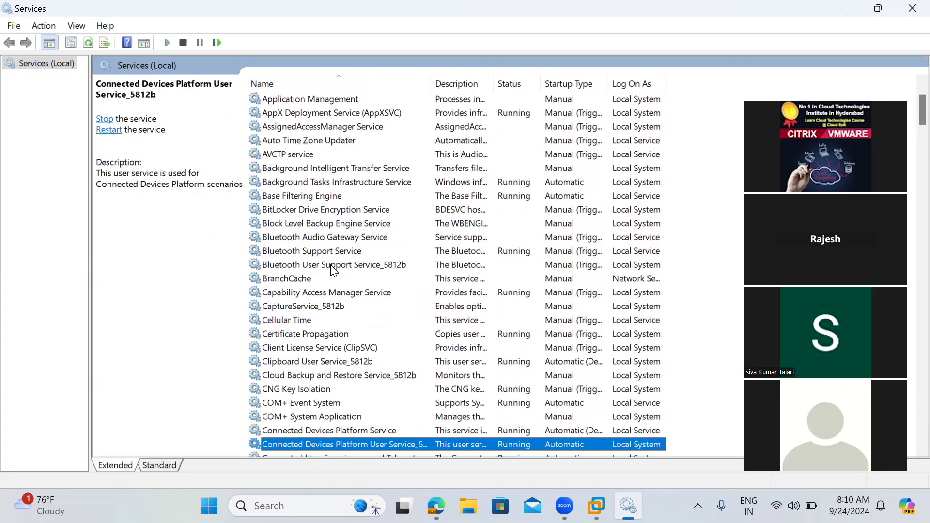
{"action": "key", "text": "Down"}
{"action": "key", "text": "Down"}
{"action": "key", "text": "Down"}
{"action": "key", "text": "Down"}
{"action": "key", "text": "Down"}
{"action": "key", "text": "Down"}
{"action": "key", "text": "Down"}
{"action": "key", "text": "Down"}
{"action": "key", "text": "Down"}
{"action": "key", "text": "Down"}
{"action": "key", "text": "Down"}
{"action": "key", "text": "Down"}
{"action": "key", "text": "Down"}
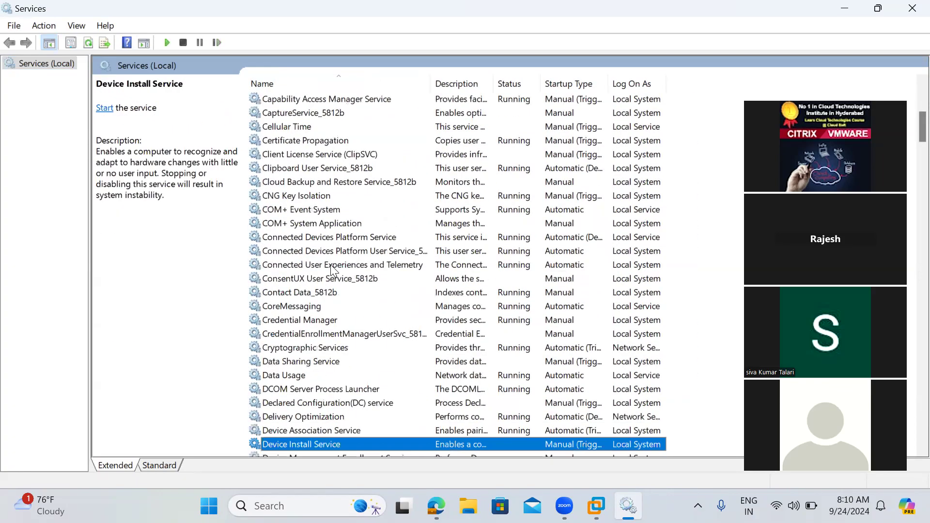
{"action": "key", "text": "Down"}
{"action": "key", "text": "Down"}
{"action": "key", "text": "Down"}
{"action": "key", "text": "Down"}
{"action": "key", "text": "Down"}
{"action": "key", "text": "Down"}
{"action": "key", "text": "Down"}
{"action": "key", "text": "Down"}
{"action": "key", "text": "Down"}
{"action": "key", "text": "Down"}
{"action": "key", "text": "Down"}
{"action": "key", "text": "Down"}
{"action": "key", "text": "Down"}
{"action": "key", "text": "Down"}
{"action": "key", "text": "Down"}
{"action": "key", "text": "Down"}
{"action": "key", "text": "Down"}
{"action": "key", "text": "Down"}
{"action": "key", "text": "Down"}
{"action": "key", "text": "Down"}
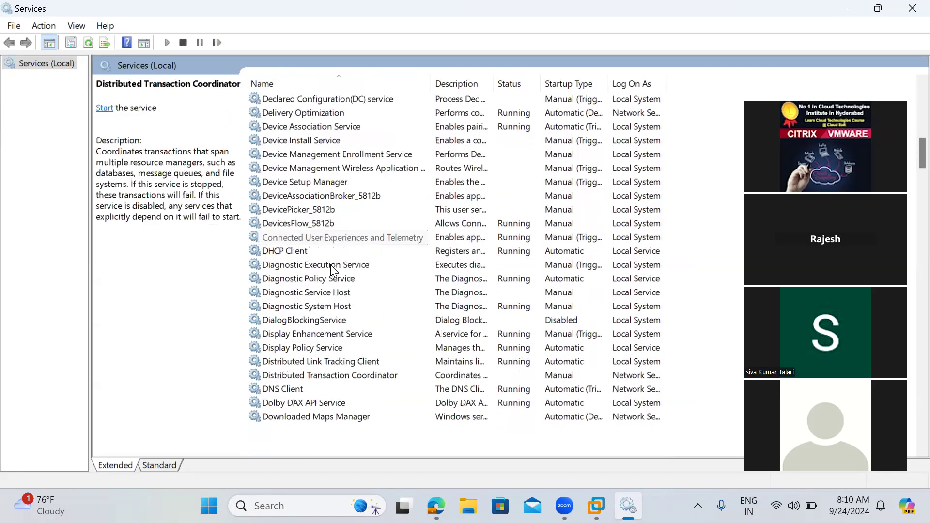
{"action": "key", "text": "Down"}
{"action": "key", "text": "Down"}
{"action": "key", "text": "Down"}
{"action": "key", "text": "Down"}
{"action": "key", "text": "Down"}
{"action": "key", "text": "Down"}
{"action": "key", "text": "Down"}
{"action": "key", "text": "Down"}
{"action": "key", "text": "Down"}
{"action": "key", "text": "Down"}
{"action": "key", "text": "Down"}
{"action": "key", "text": "Down"}
{"action": "key", "text": "Down"}
{"action": "key", "text": "Down"}
{"action": "key", "text": "Down"}
{"action": "key", "text": "Down"}
{"action": "key", "text": "Down"}
{"action": "key", "text": "Down"}
{"action": "key", "text": "Down"}
{"action": "key", "text": "Down"}
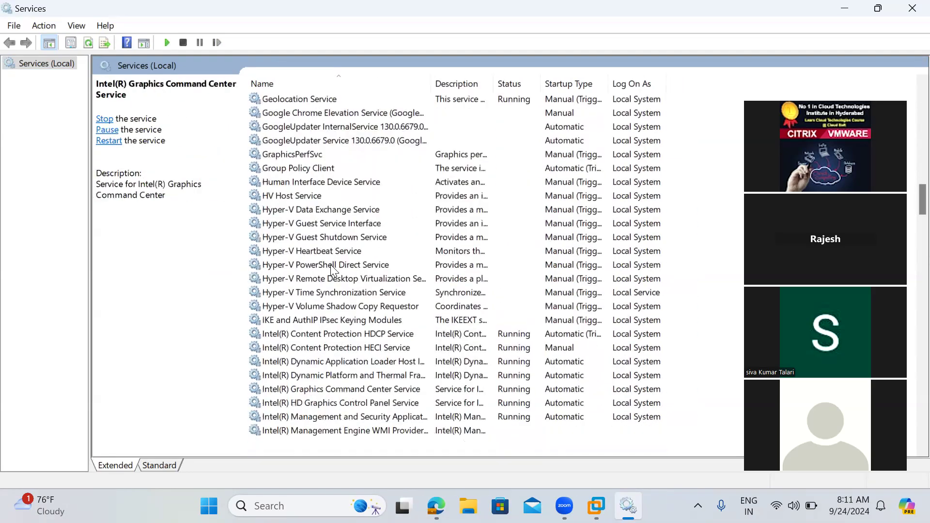
{"action": "key", "text": "Down"}
{"action": "key", "text": "Down"}
{"action": "key", "text": "Down"}
{"action": "key", "text": "Down"}
{"action": "key", "text": "Down"}
{"action": "key", "text": "Down"}
{"action": "key", "text": "Down"}
{"action": "key", "text": "Down"}
{"action": "key", "text": "Down"}
{"action": "key", "text": "Down"}
{"action": "key", "text": "Down"}
{"action": "key", "text": "Down"}
{"action": "key", "text": "Down"}
{"action": "key", "text": "Down"}
{"action": "key", "text": "Down"}
{"action": "key", "text": "Down"}
{"action": "key", "text": "Down"}
{"action": "key", "text": "Down"}
{"action": "key", "text": "Down"}
{"action": "key", "text": "Down"}
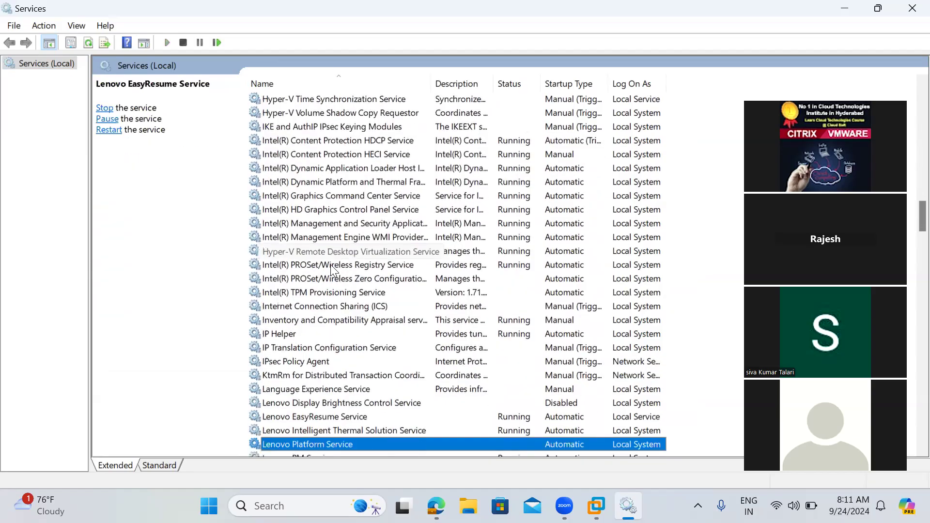
{"action": "key", "text": "Down"}
{"action": "key", "text": "Down"}
{"action": "key", "text": "Down"}
{"action": "key", "text": "Down"}
{"action": "key", "text": "Down"}
{"action": "key", "text": "Down"}
{"action": "key", "text": "Down"}
{"action": "key", "text": "Down"}
{"action": "key", "text": "Down"}
{"action": "key", "text": "Down"}
{"action": "key", "text": "Down"}
{"action": "key", "text": "Down"}
{"action": "key", "text": "Down"}
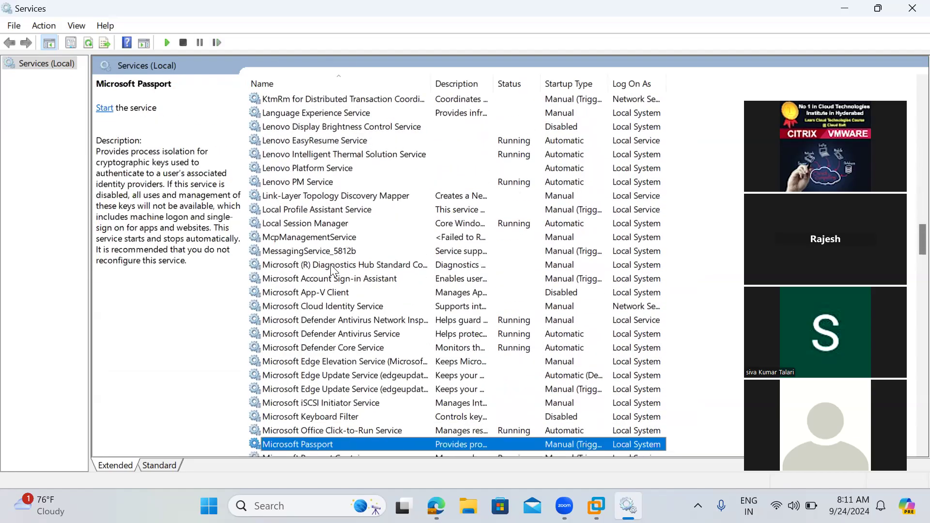
{"action": "key", "text": "Down"}
{"action": "key", "text": "Down"}
{"action": "key", "text": "Down"}
{"action": "key", "text": "Down"}
{"action": "key", "text": "Down"}
{"action": "key", "text": "Down"}
{"action": "key", "text": "Down"}
{"action": "key", "text": "Down"}
{"action": "key", "text": "Down"}
{"action": "key", "text": "Down"}
{"action": "key", "text": "Down"}
{"action": "key", "text": "Down"}
{"action": "key", "text": "Down"}
{"action": "key", "text": "Down"}
{"action": "key", "text": "Down"}
{"action": "key", "text": "Down"}
{"action": "key", "text": "Down"}
{"action": "key", "text": "Down"}
{"action": "key", "text": "Down"}
{"action": "key", "text": "Down"}
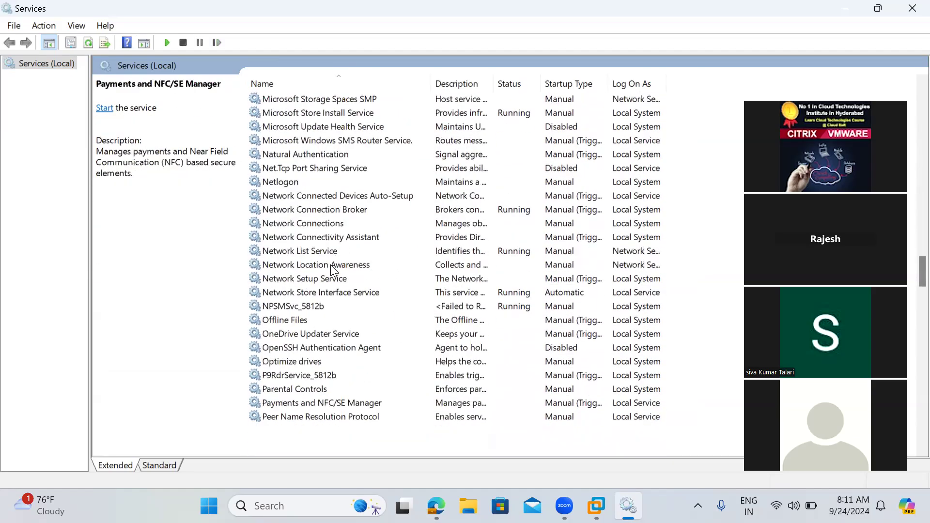
{"action": "key", "text": "Down"}
{"action": "key", "text": "Down"}
{"action": "key", "text": "Down"}
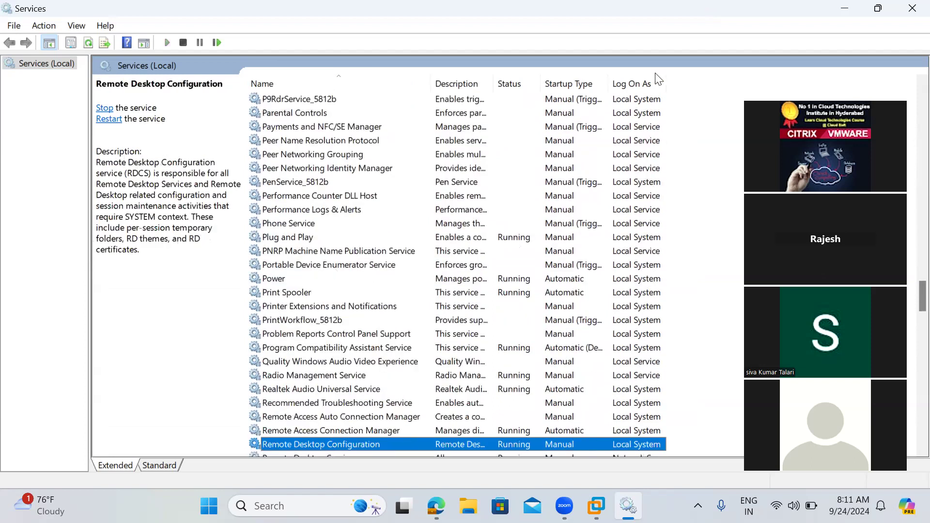
{"action": "left_click", "coordinate": [911, 8]}
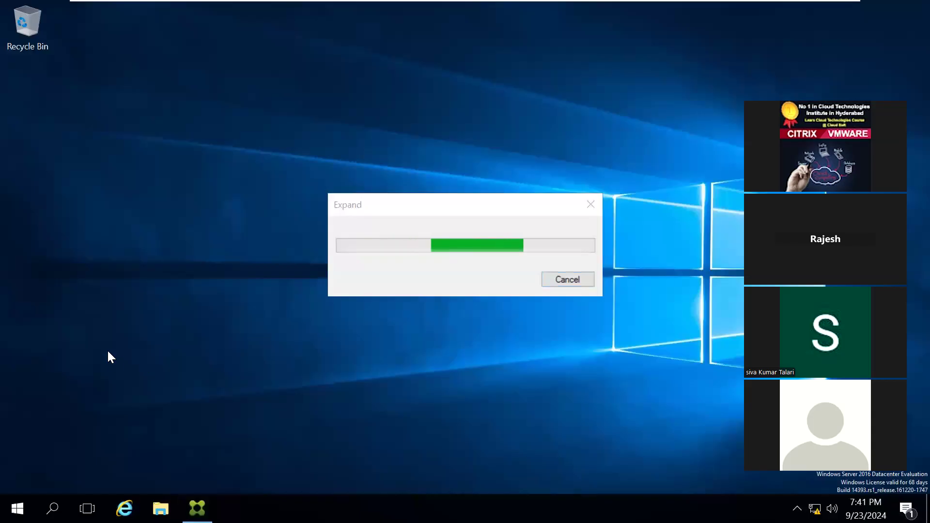
Step: Open the Services console on the controller by searching for services.msc, and maximize its window
{"action": "left_click", "coordinate": [20, 506]}
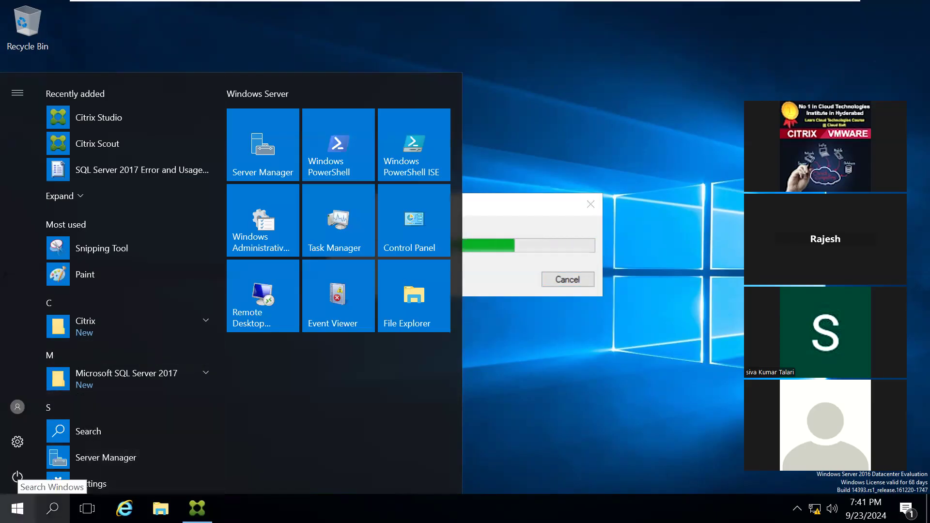
{"action": "left_click", "coordinate": [52, 508]}
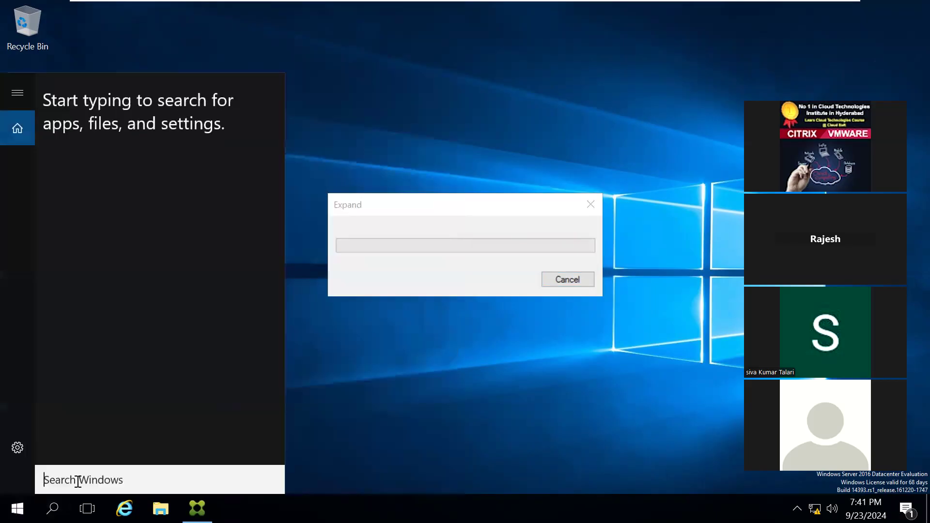
{"action": "type", "text": "s"}
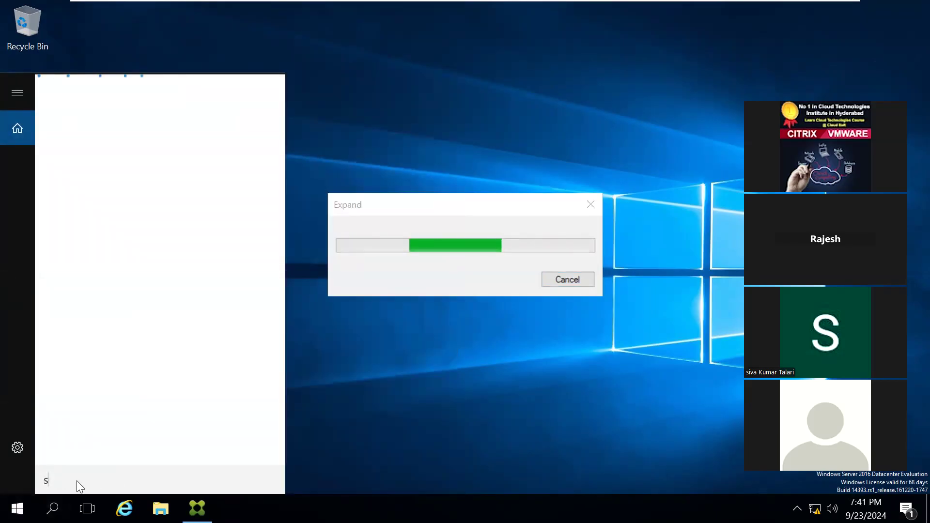
{"action": "type", "text": "ervices.msc"}
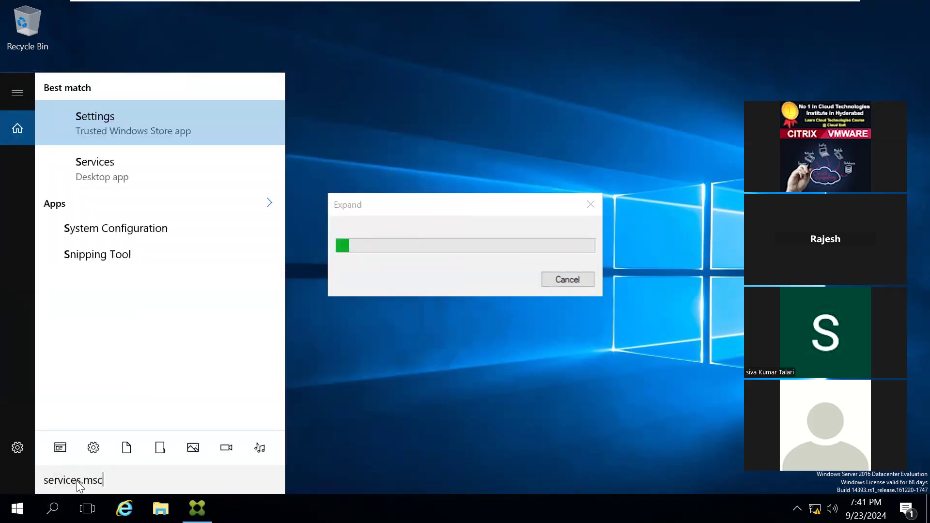
{"action": "key", "text": "Return"}
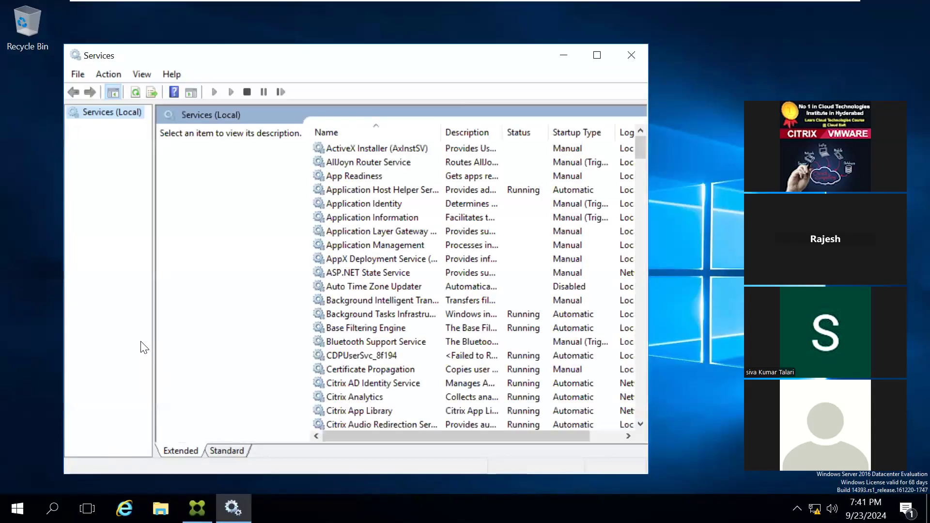
{"action": "double_click", "coordinate": [380, 68]}
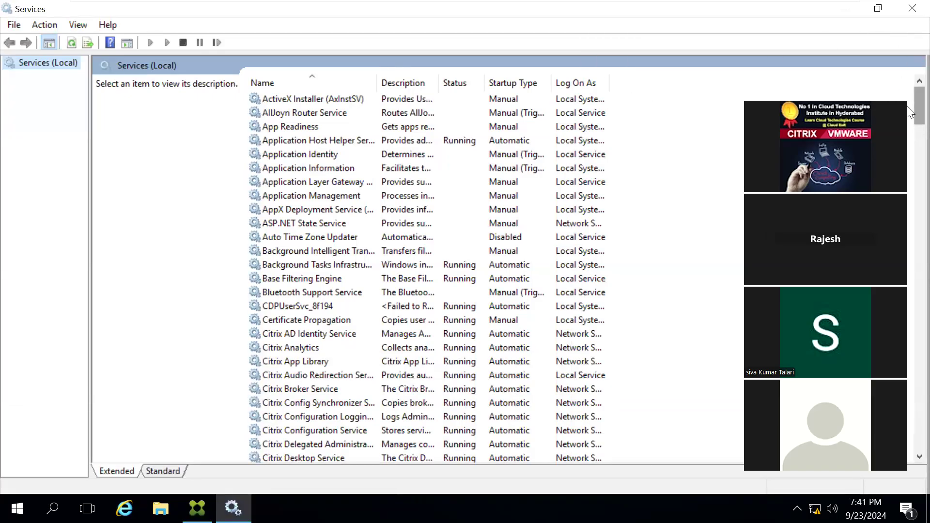
Step: Widen the Name and Description columns to fit the Citrix service entries, and select Citrix Broker Service
{"action": "left_click_drag", "start_coordinate": [919, 114], "coordinate": [918, 155]}
{"action": "left_click_drag", "start_coordinate": [377, 83], "coordinate": [481, 93]}
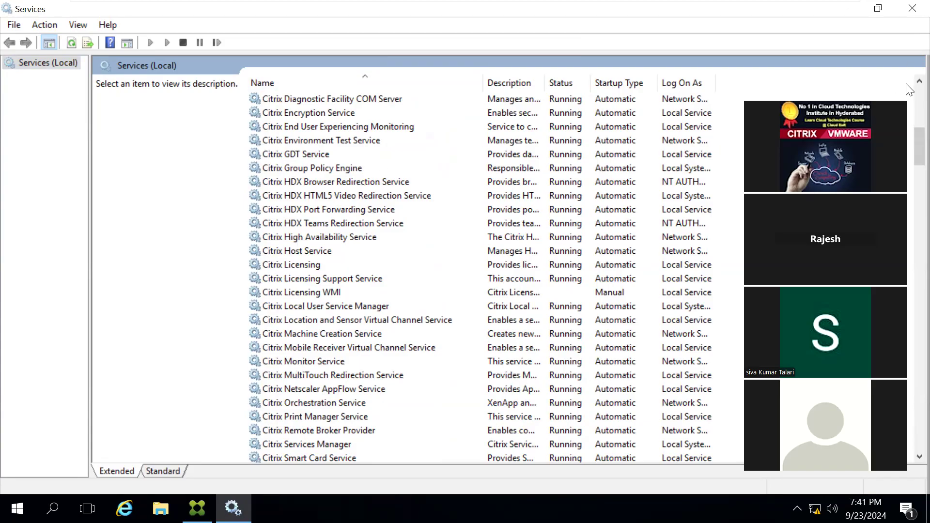
{"action": "left_click", "coordinate": [918, 82]}
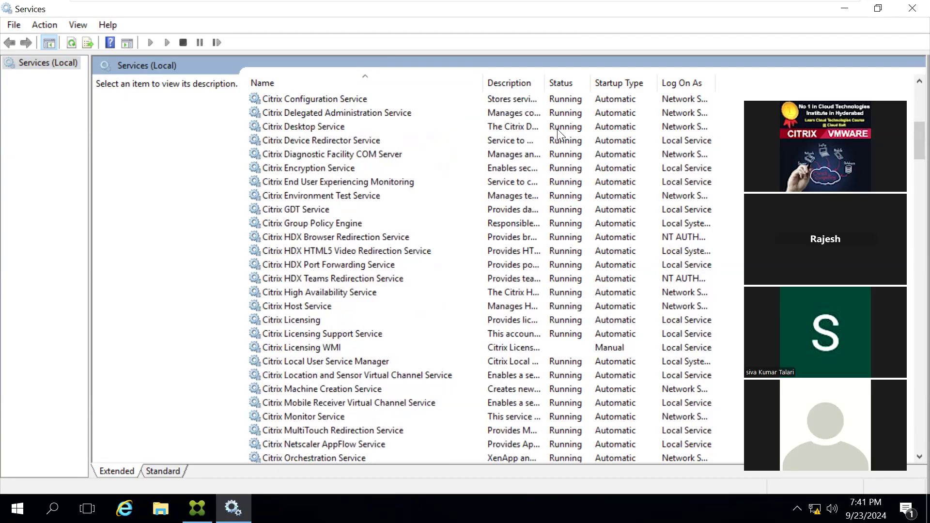
{"action": "left_click_drag", "start_coordinate": [917, 82], "coordinate": [917, 82]}
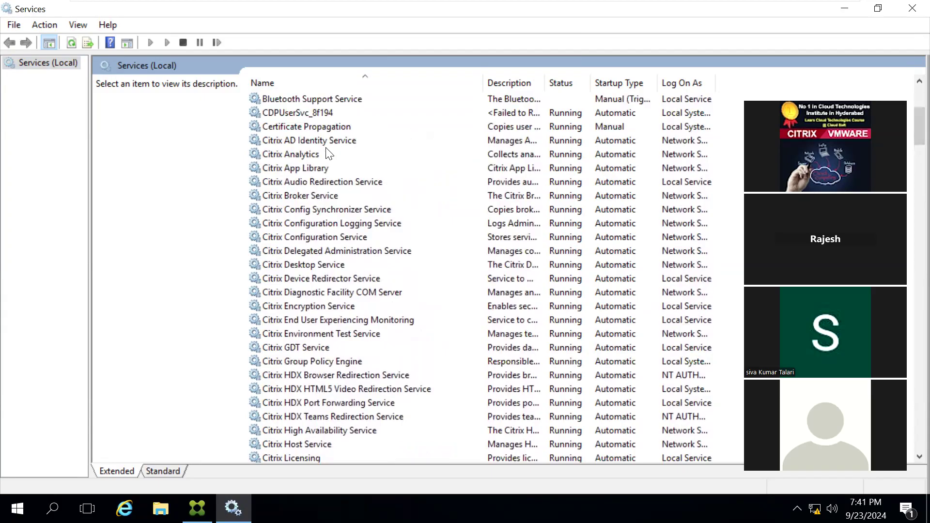
{"action": "left_click", "coordinate": [311, 199]}
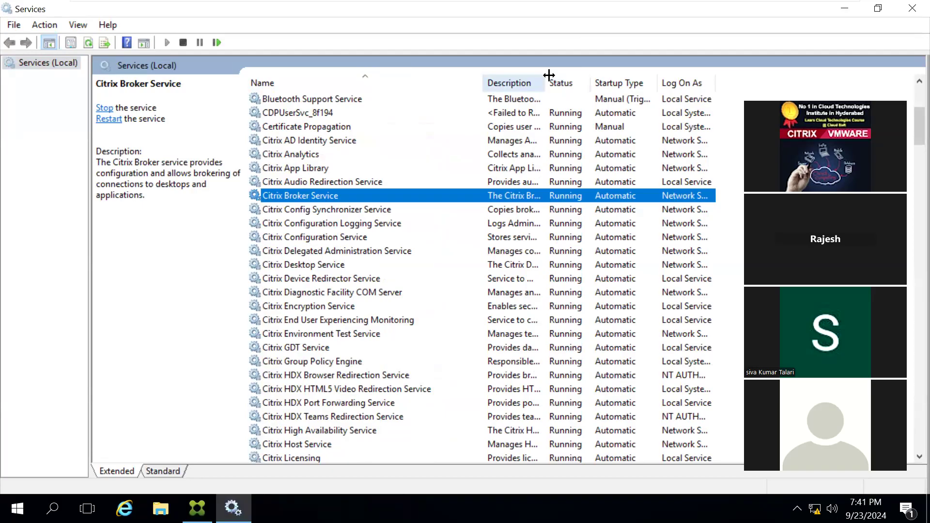
{"action": "left_click_drag", "start_coordinate": [545, 75], "coordinate": [771, 84]}
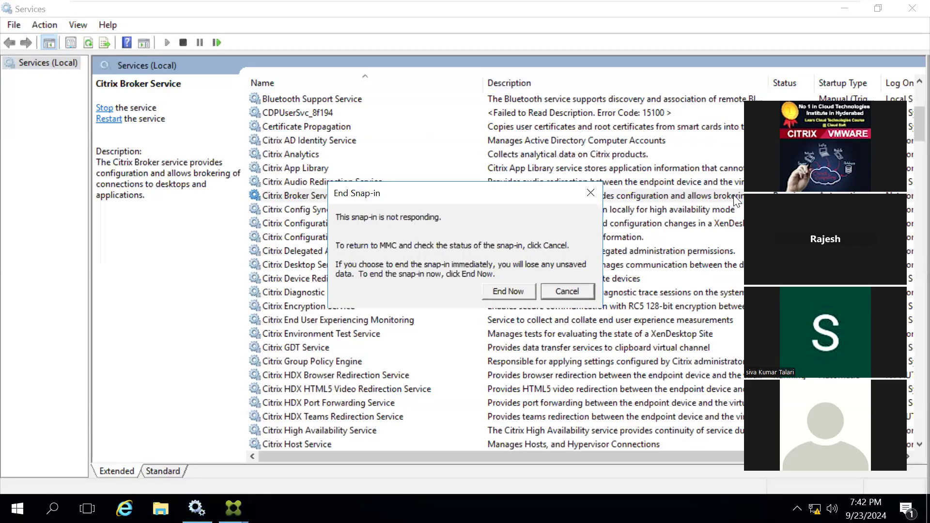
Step: Keep the unresponsive snap-in running, and review the descriptions of Citrix Machine Creation Service and Citrix Host Service
{"action": "left_click", "coordinate": [562, 291]}
{"action": "left_click", "coordinate": [569, 294]}
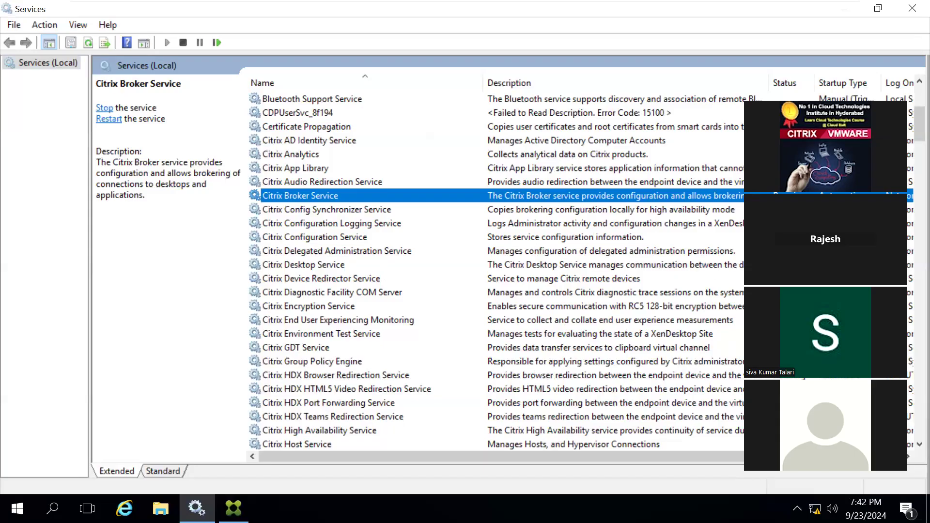
{"action": "left_click", "coordinate": [918, 444]}
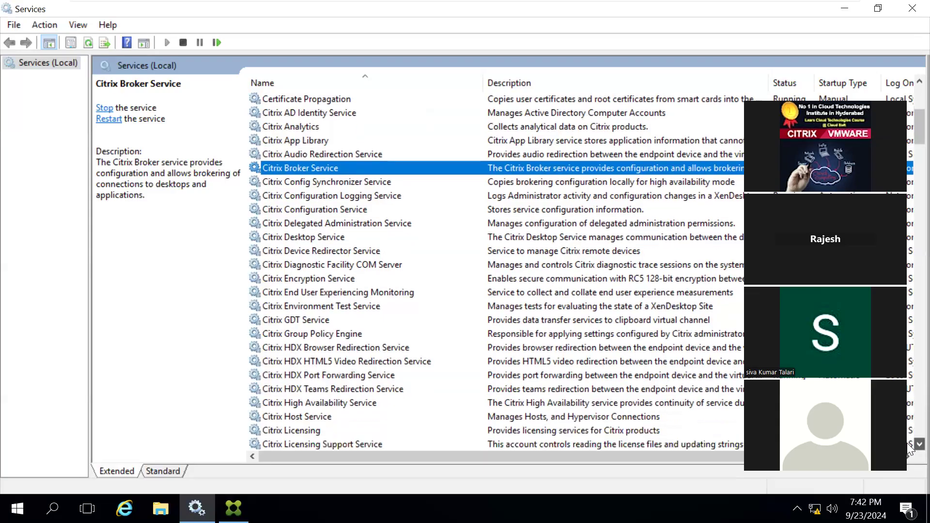
{"action": "left_click", "coordinate": [918, 444]}
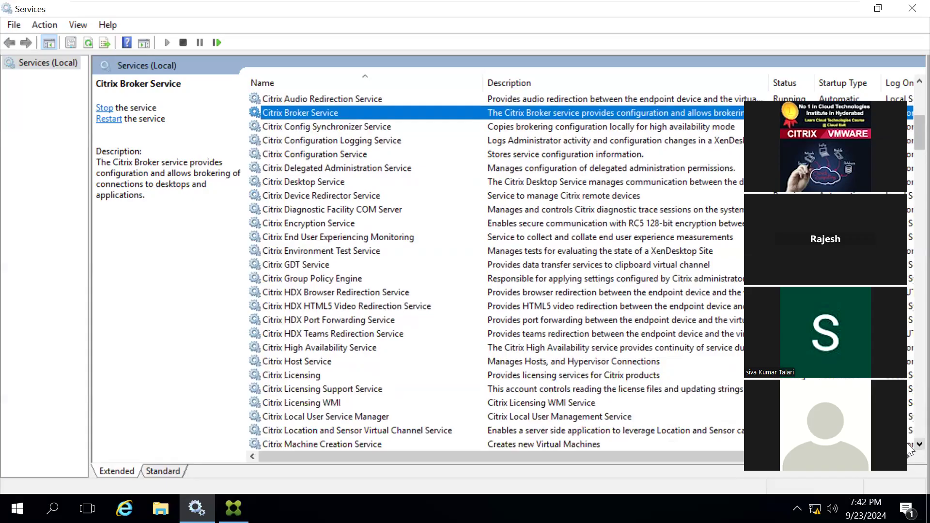
{"action": "left_click", "coordinate": [919, 444]}
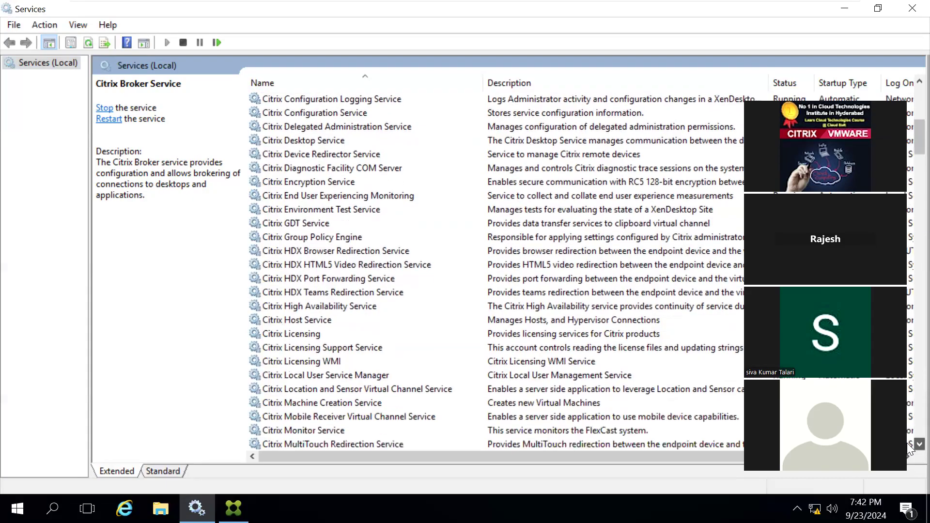
{"action": "left_click", "coordinate": [919, 443]}
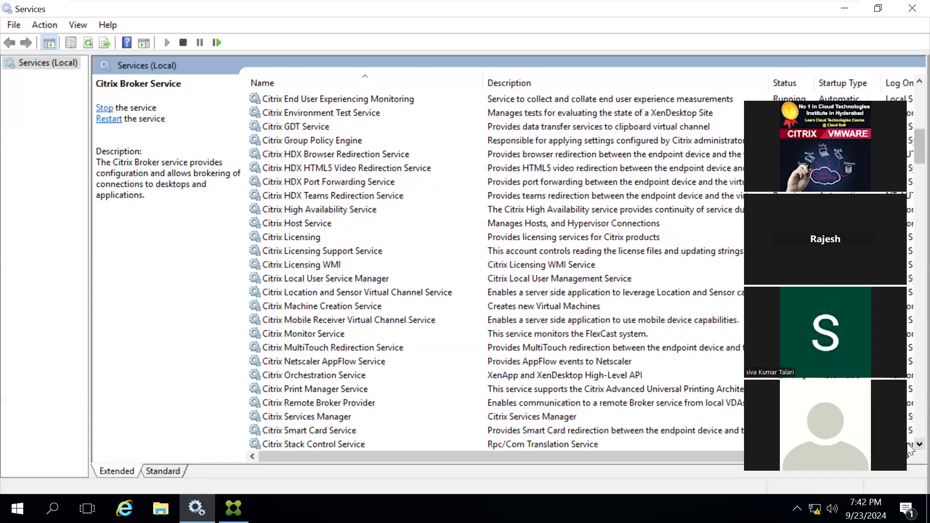
{"action": "left_click", "coordinate": [918, 444]}
{"action": "left_click", "coordinate": [919, 444]}
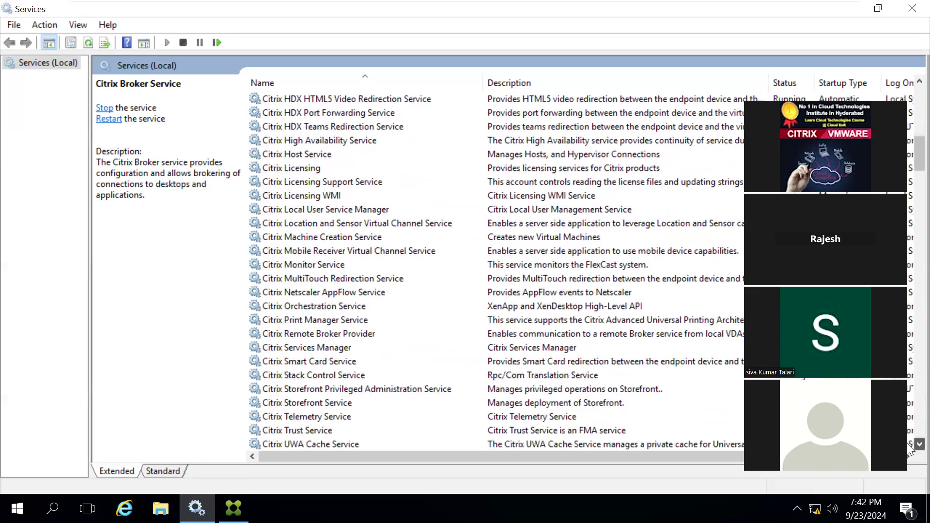
{"action": "left_click", "coordinate": [302, 237]}
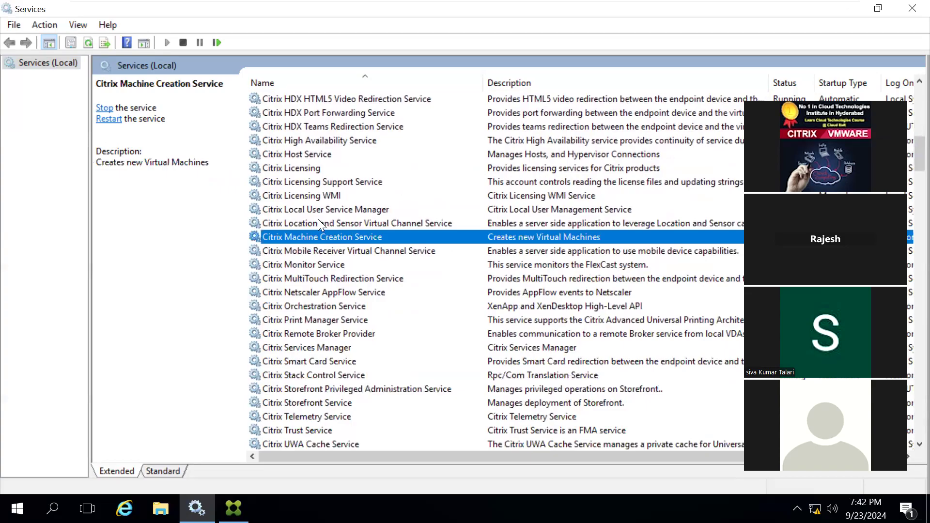
{"action": "left_click", "coordinate": [301, 154]}
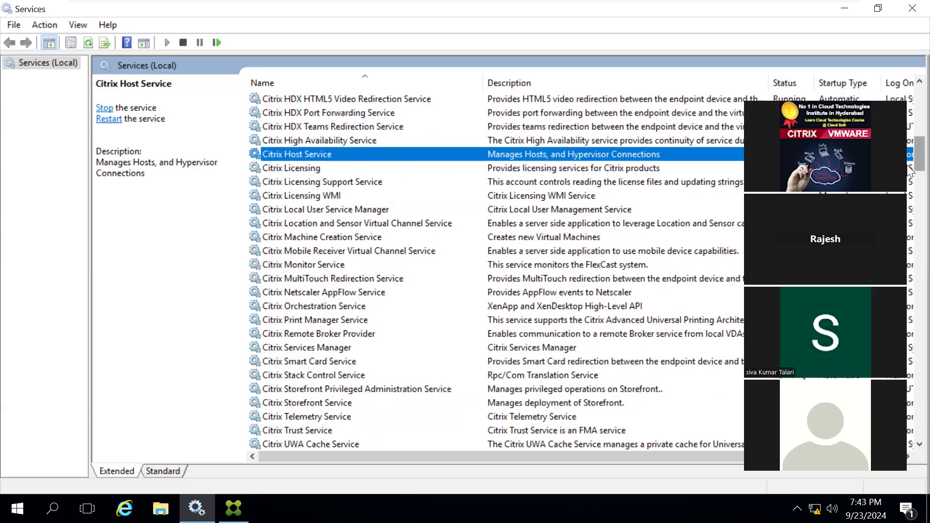
Step: Review the descriptions of Citrix AD Identity Service and Citrix Config Synchronizer Service
{"action": "left_click_drag", "start_coordinate": [909, 169], "coordinate": [911, 130]}
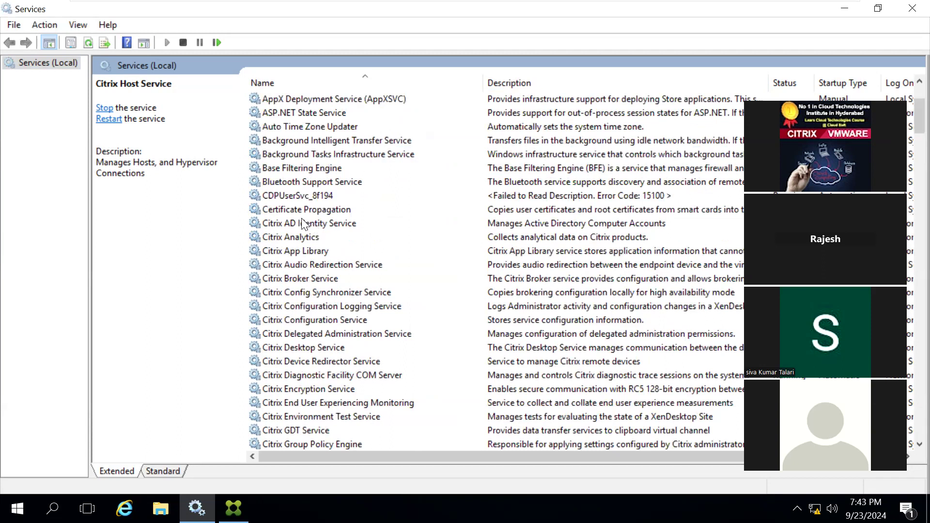
{"action": "left_click", "coordinate": [300, 222]}
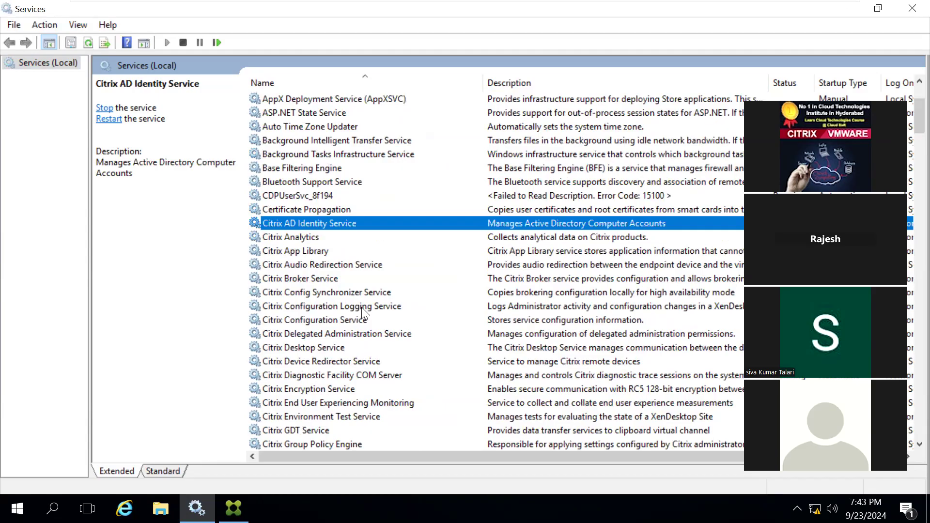
{"action": "left_click", "coordinate": [304, 292]}
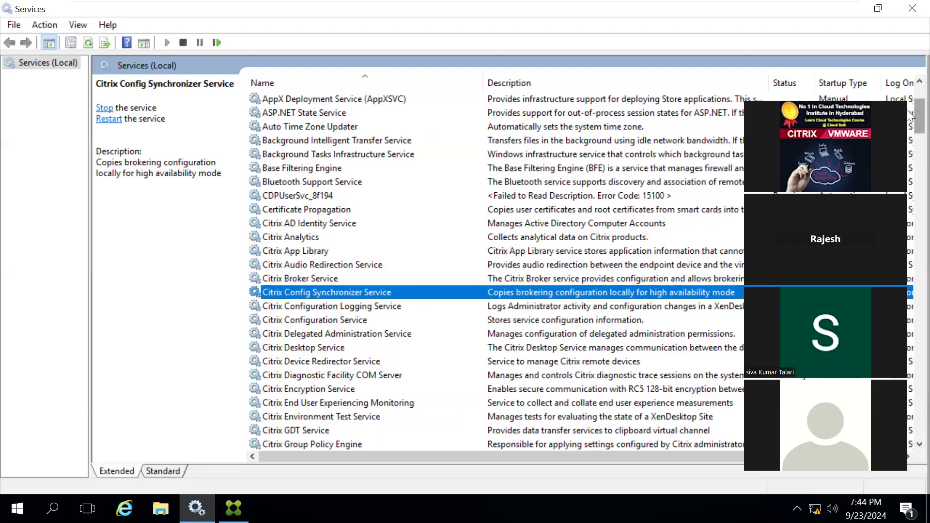
Step: Review the descriptions of Citrix Licensing and Citrix Print Manager Service, and close the controller's Services console
{"action": "scroll", "coordinate": [908, 114], "scroll_direction": "down", "scroll_amount": 1}
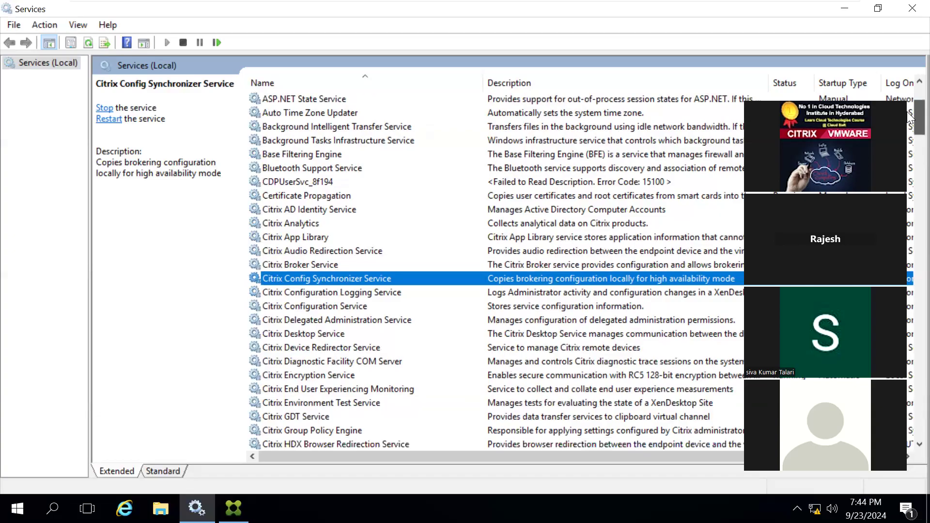
{"action": "scroll", "coordinate": [909, 117], "scroll_direction": "down", "scroll_amount": 1}
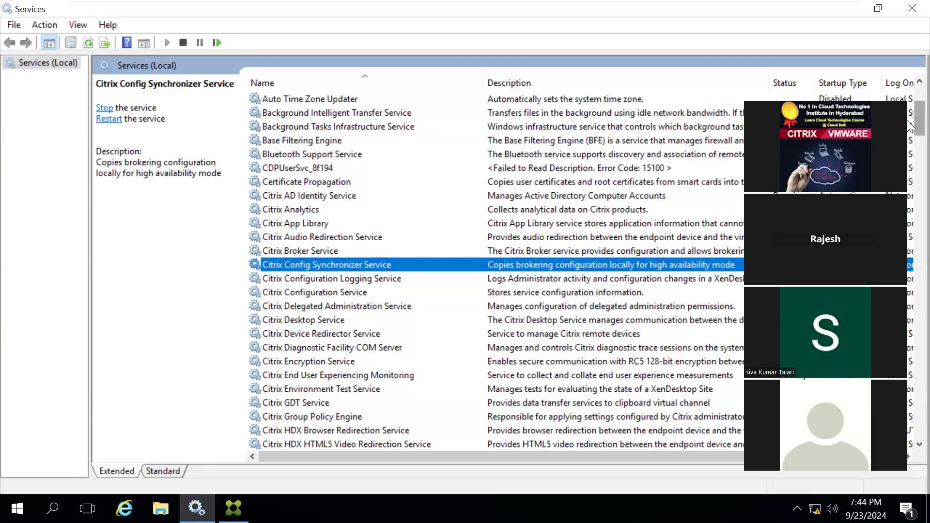
{"action": "left_click_drag", "start_coordinate": [909, 126], "coordinate": [909, 224]}
{"action": "left_click_drag", "start_coordinate": [909, 236], "coordinate": [909, 154]}
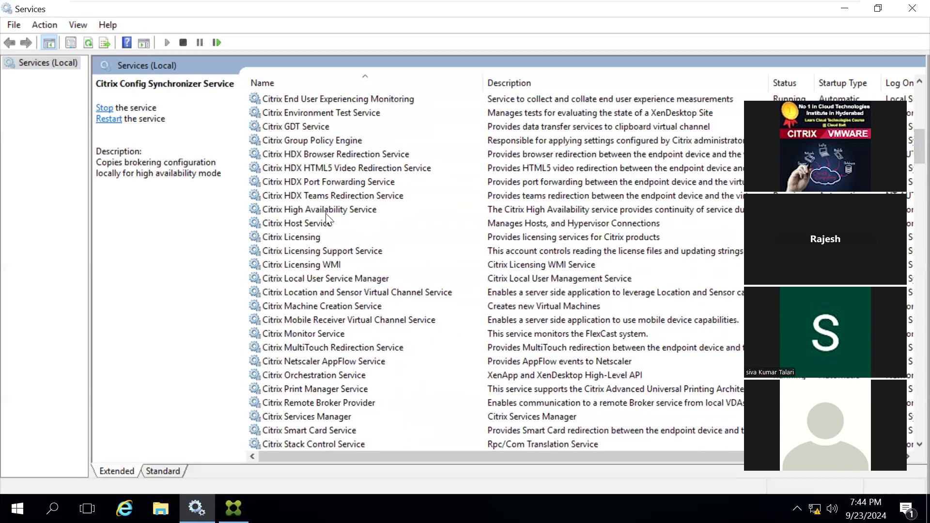
{"action": "left_click", "coordinate": [303, 236]}
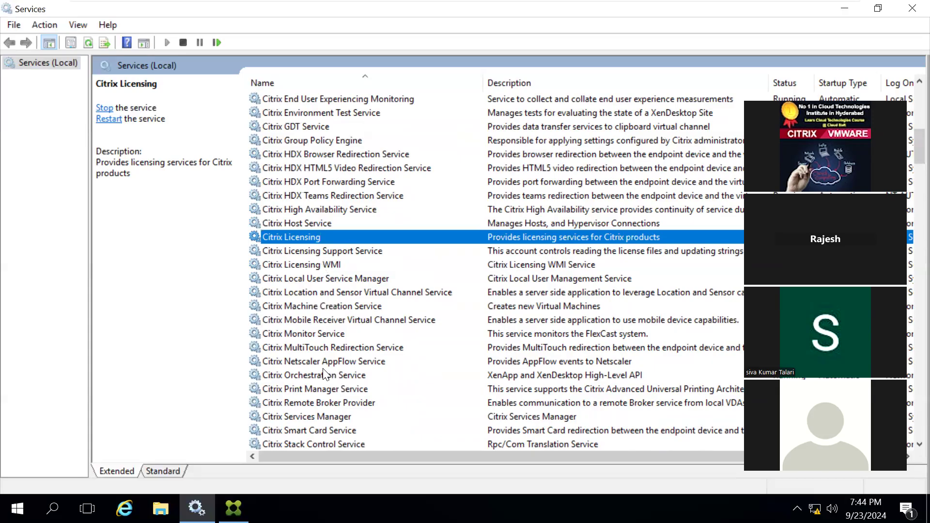
{"action": "left_click", "coordinate": [300, 389]}
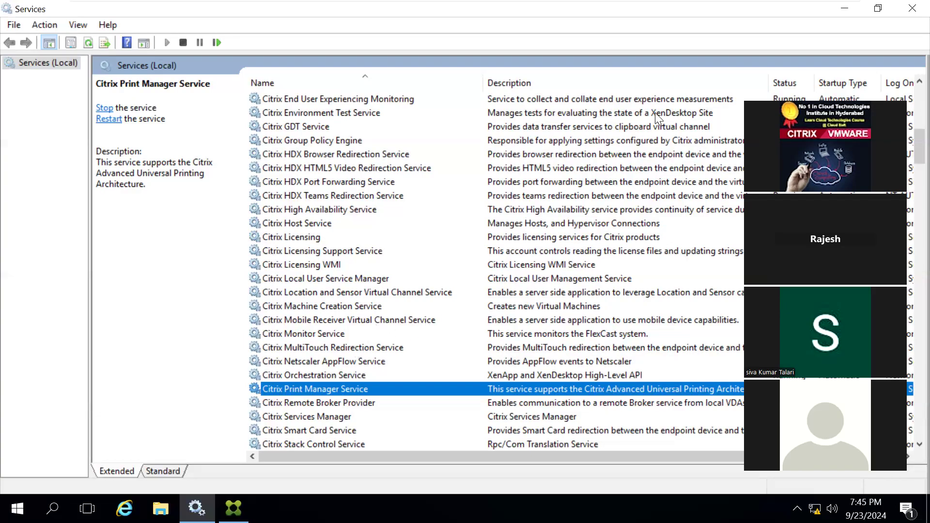
{"action": "left_click", "coordinate": [911, 8]}
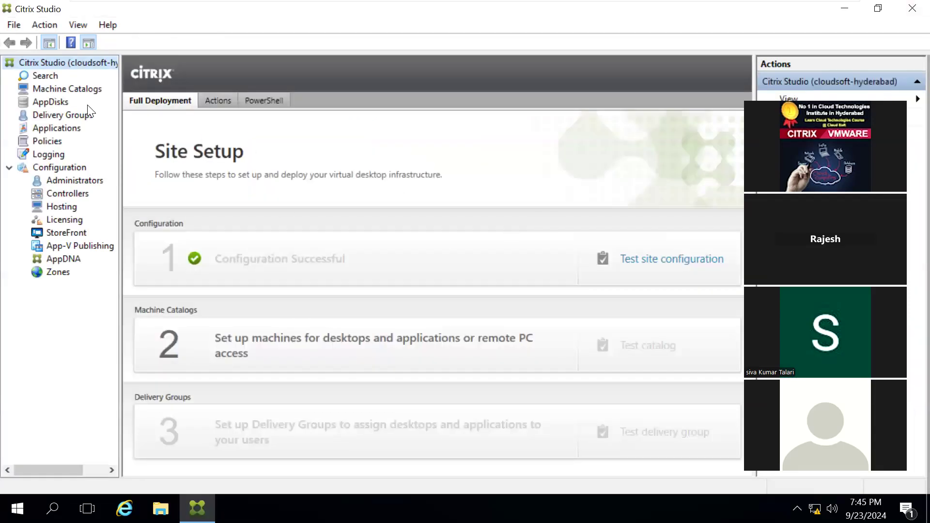
Step: Try to start creating a machine catalog under Machine Catalogs in Citrix Studio
{"action": "left_click", "coordinate": [67, 90]}
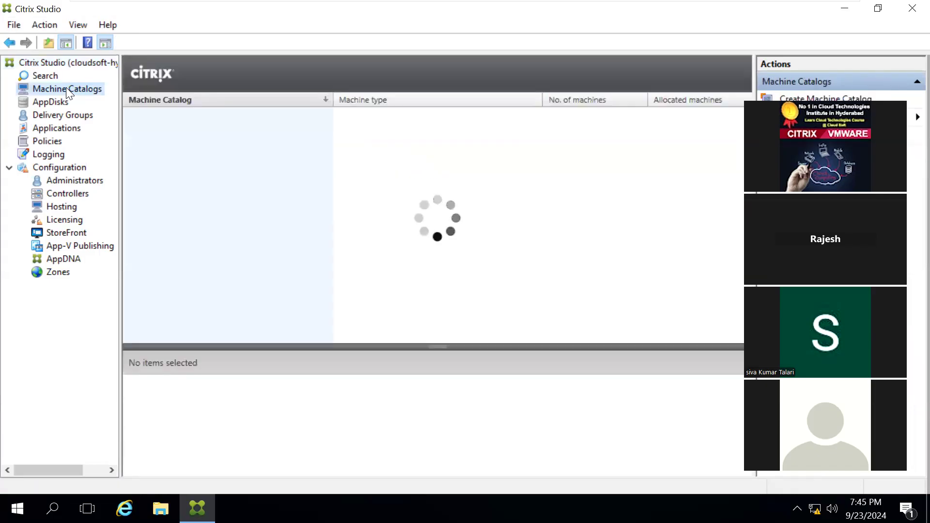
{"action": "right_click", "coordinate": [66, 88]}
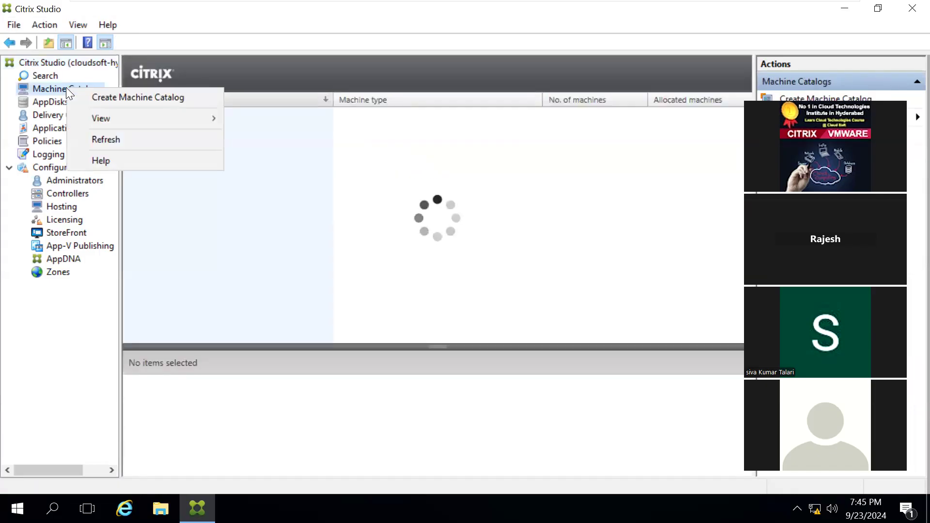
{"action": "left_click", "coordinate": [109, 97]}
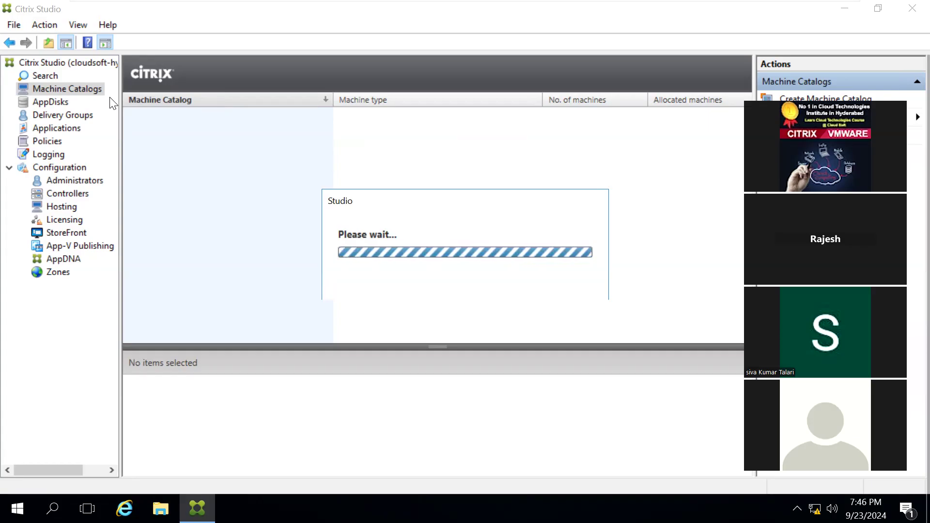
{"action": "key", "text": "super+r"}
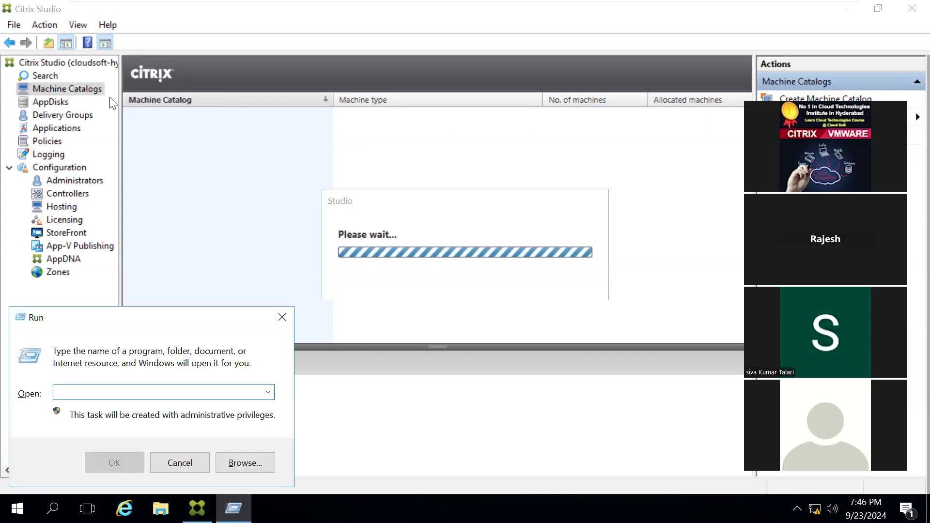
{"action": "type", "text": "control"}
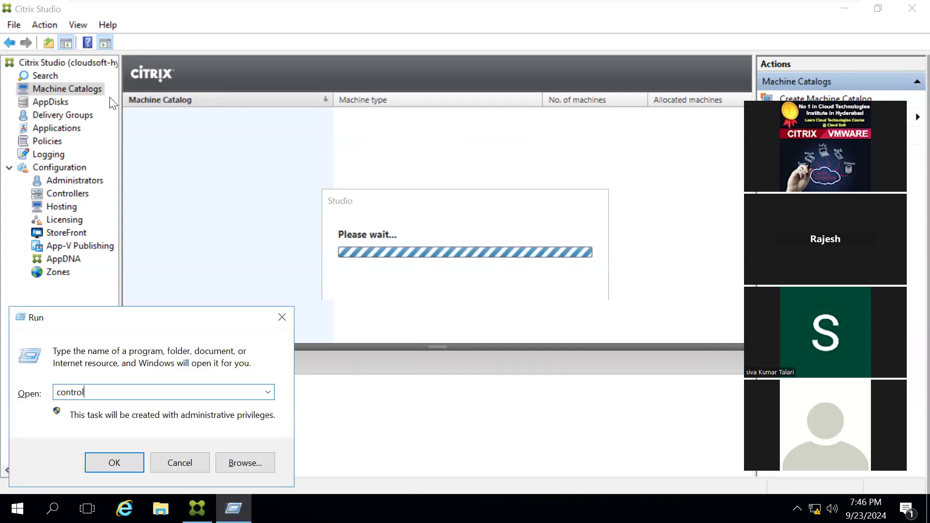
{"action": "key", "text": "Return"}
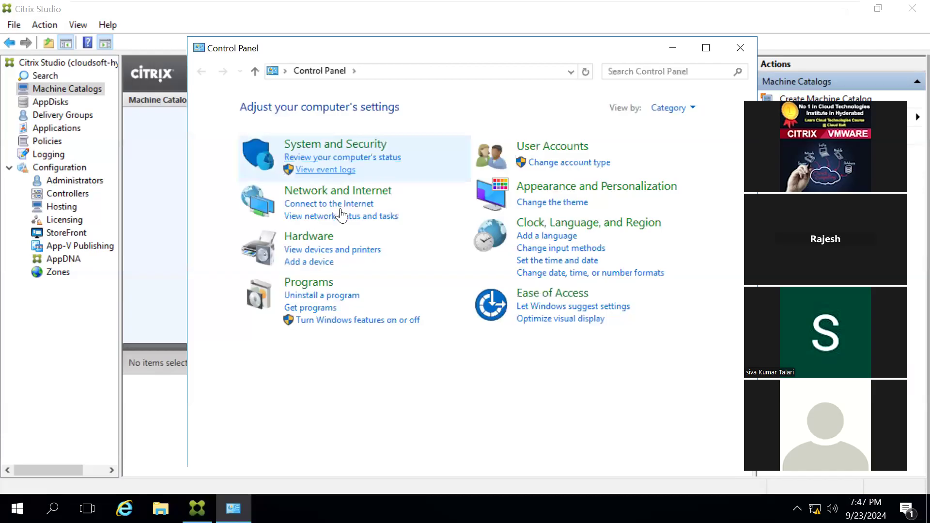
{"action": "left_click", "coordinate": [316, 308]}
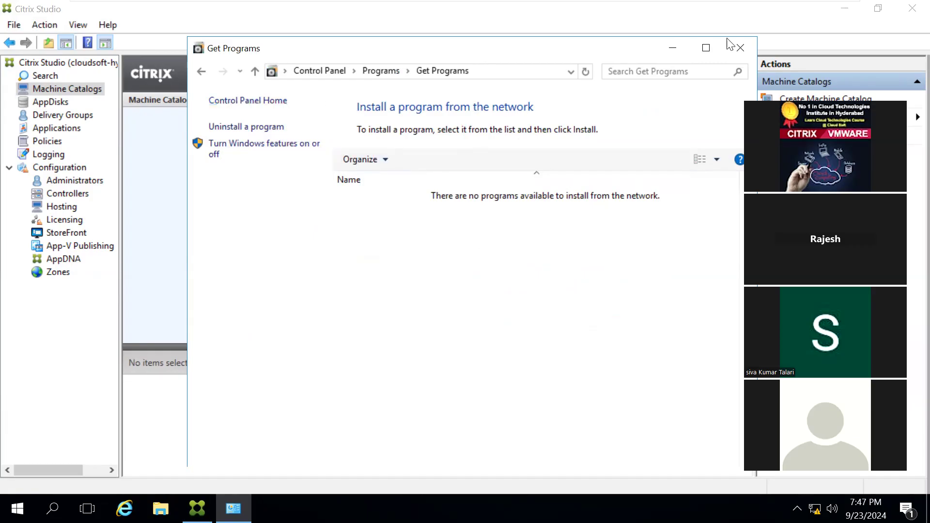
{"action": "left_click", "coordinate": [741, 44]}
Step: Open Programs and Features by running appwiz.cpl, and widen the Name column to fit the full program names
{"action": "key", "text": "super+r"}
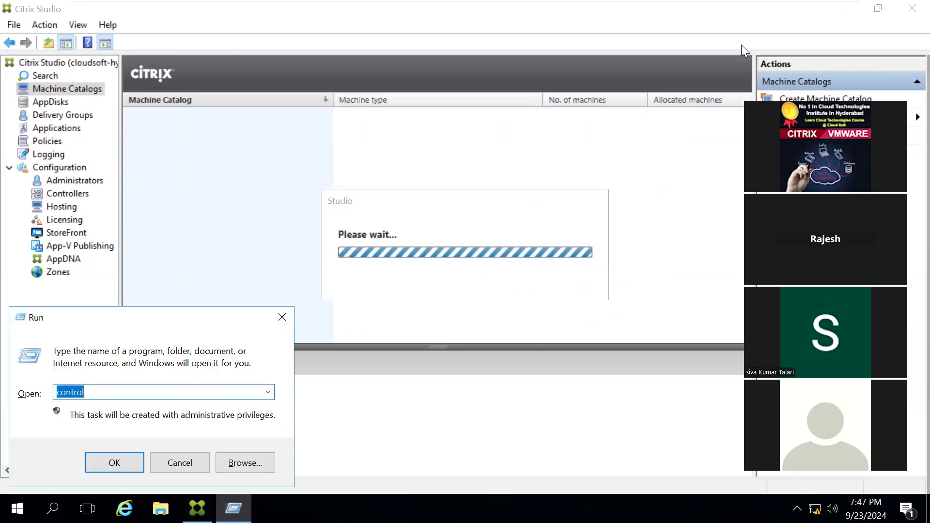
{"action": "type", "text": "appw"}
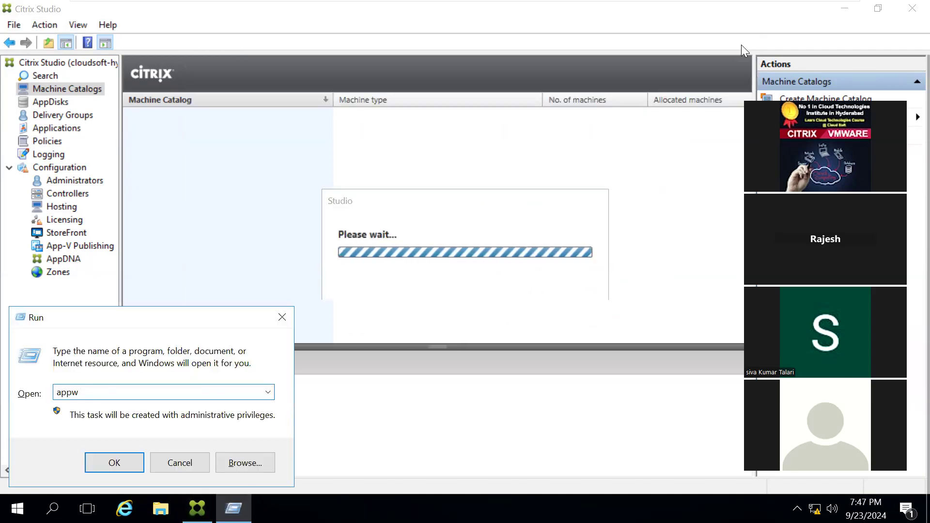
{"action": "type", "text": "iz.cpl"}
{"action": "key", "text": "Return"}
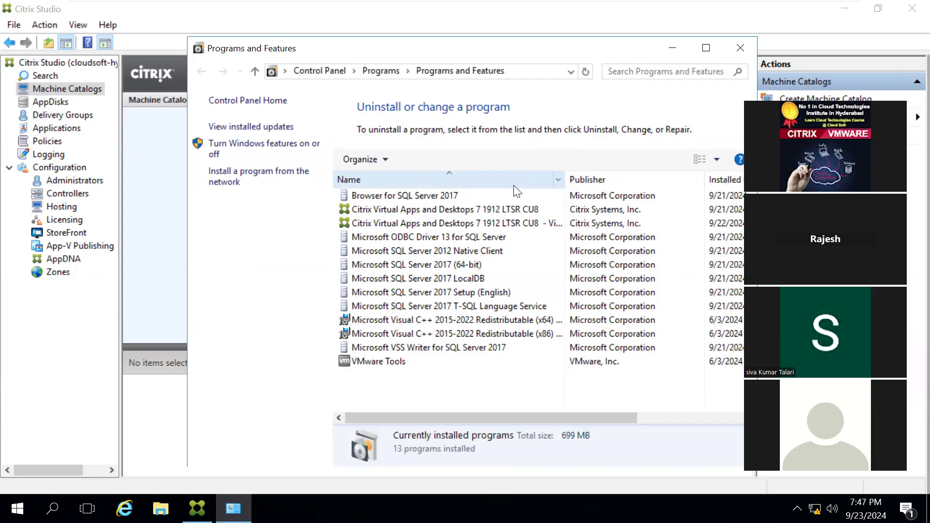
{"action": "left_click_drag", "start_coordinate": [566, 181], "coordinate": [639, 209]}
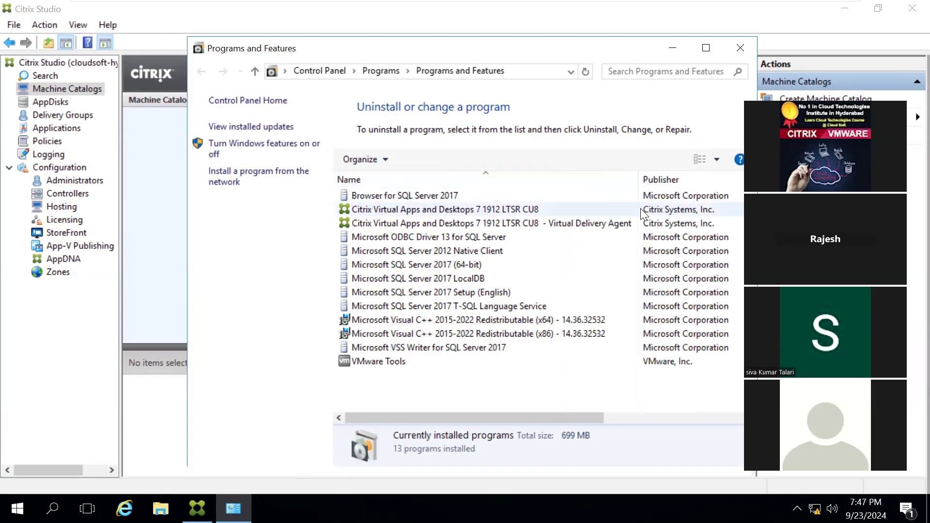
Step: Start changing the Citrix Virtual Delivery Agent installation, dismiss Studio's database error, and choose to customize the Virtual Delivery Agent settings
{"action": "left_click", "coordinate": [542, 224]}
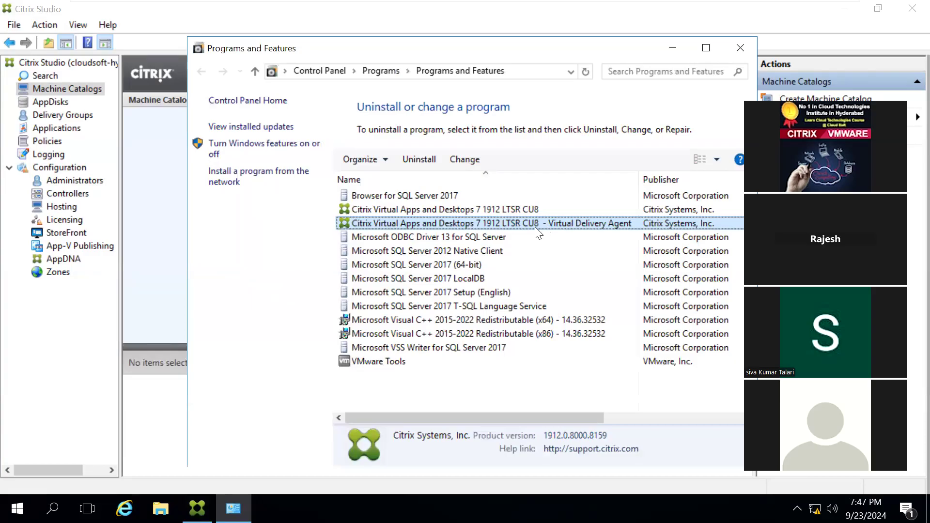
{"action": "left_click", "coordinate": [455, 161]}
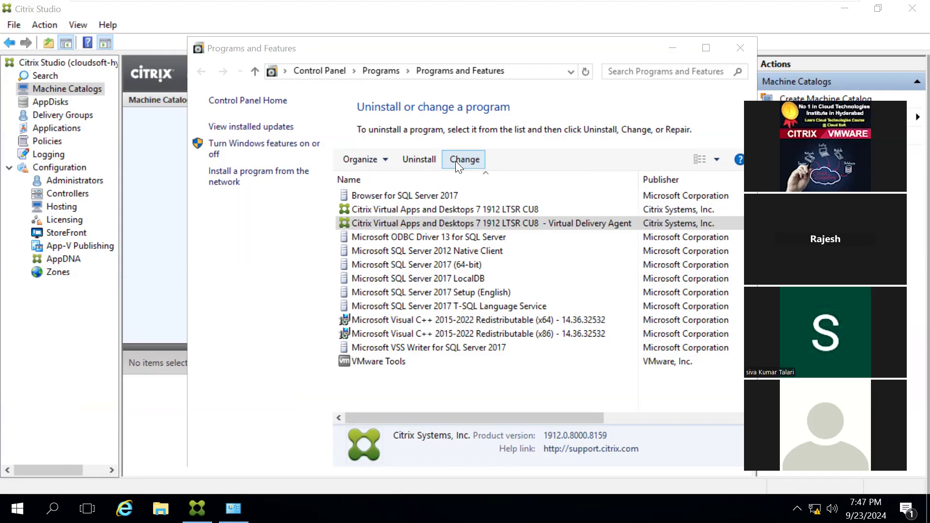
{"action": "left_click", "coordinate": [135, 245]}
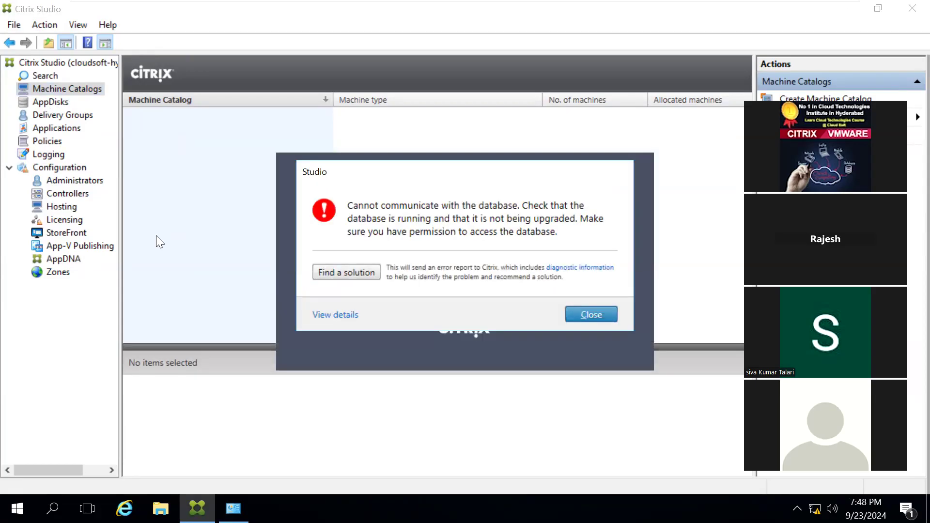
{"action": "left_click", "coordinate": [582, 313]}
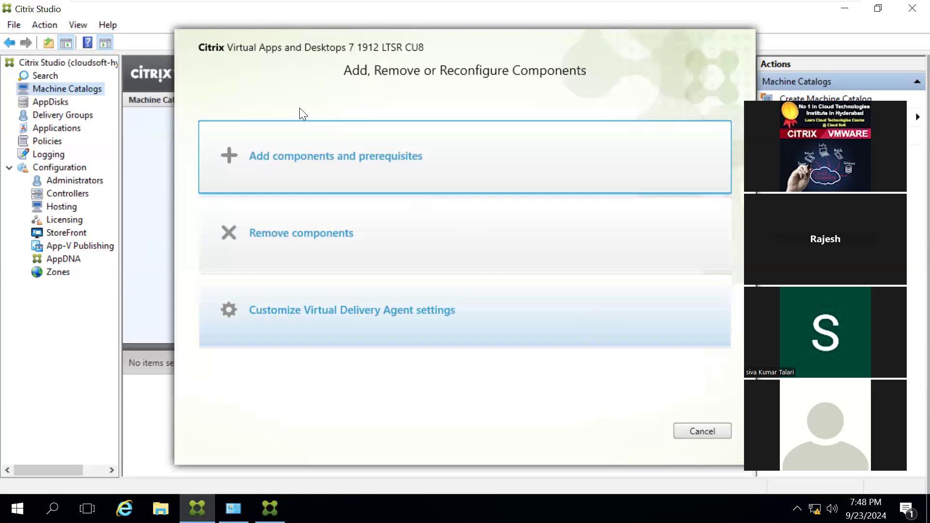
{"action": "left_click", "coordinate": [326, 318]}
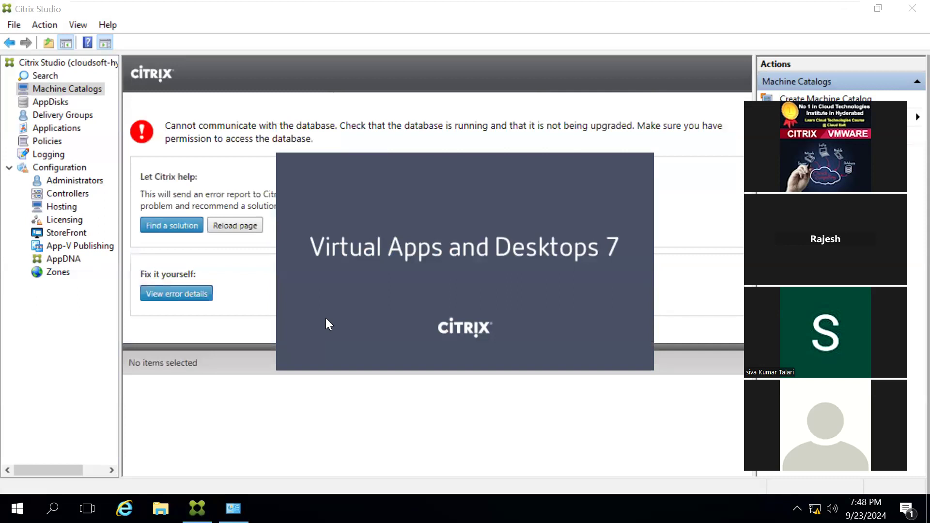
Step: Look up this machine's host name by running hostname in a Command Prompt
{"action": "left_click", "coordinate": [233, 508]}
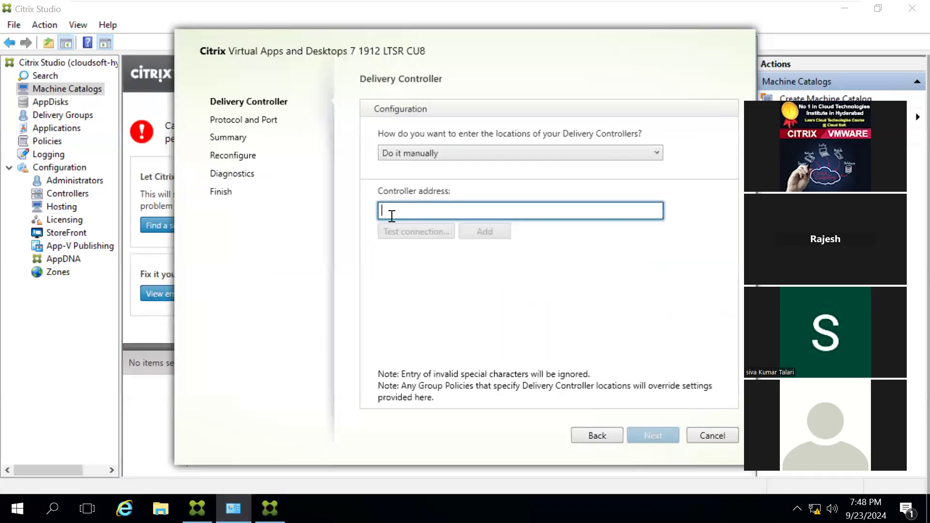
{"action": "key", "text": "super+r"}
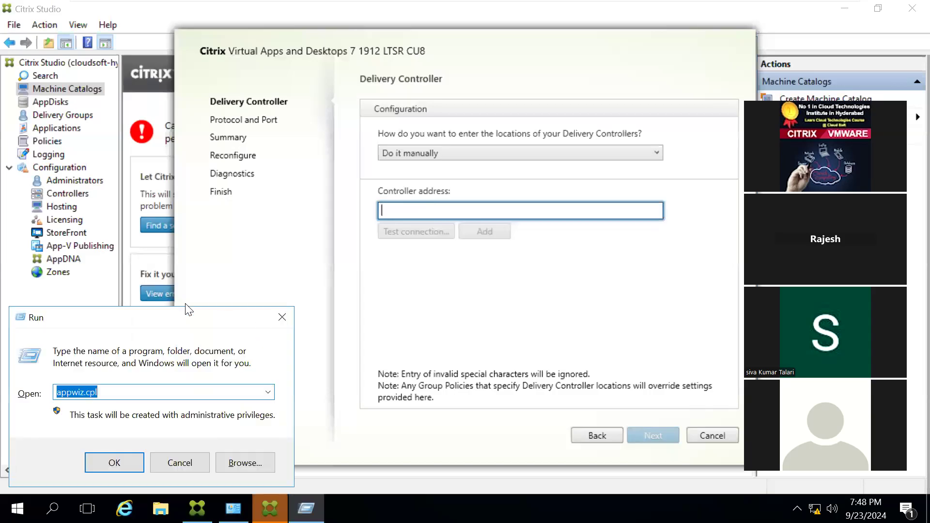
{"action": "type", "text": "cmd"}
{"action": "key", "text": "Return"}
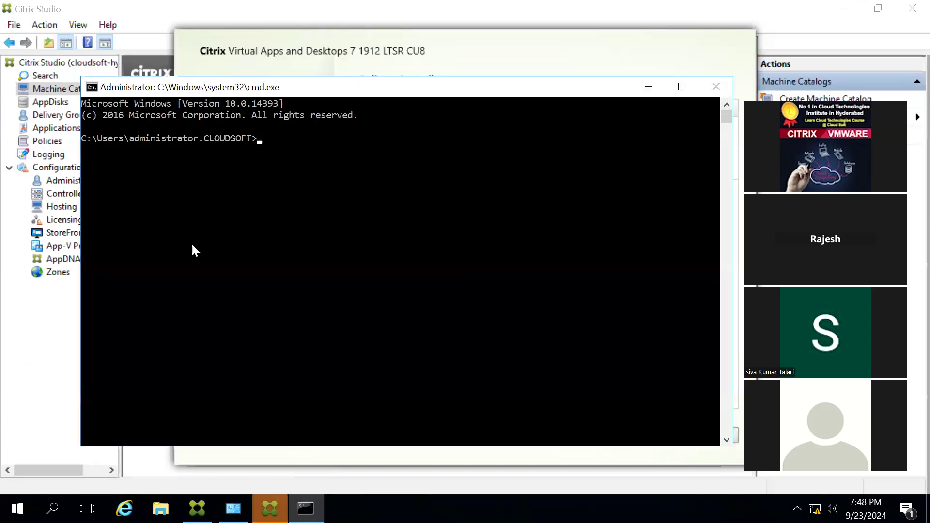
{"action": "type", "text": "hostname"}
{"action": "key", "text": "Return"}
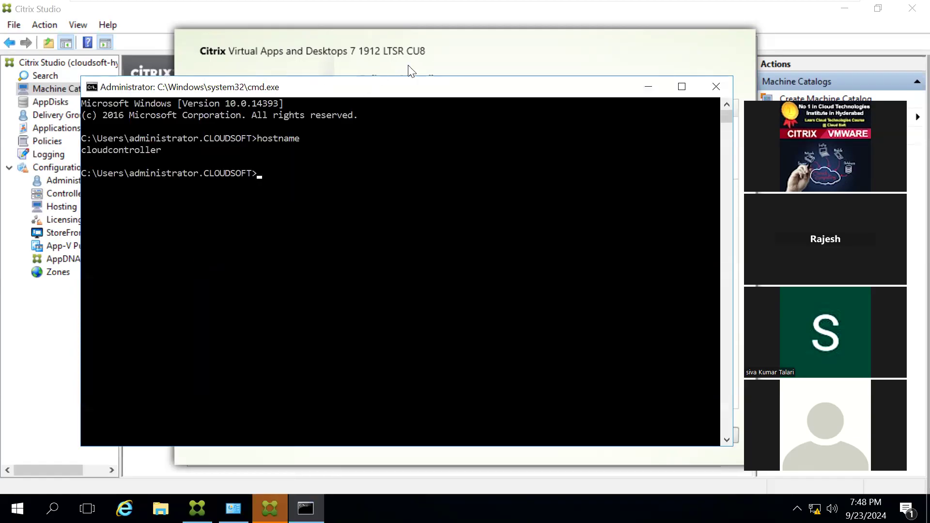
Step: Enter cloudcontroller.cloudsoft.com as the Delivery Controller address in the Citrix setup wizard and test the connection
{"action": "left_click", "coordinate": [424, 57]}
{"action": "left_click", "coordinate": [404, 211]}
{"action": "type", "text": "cloudcont"}
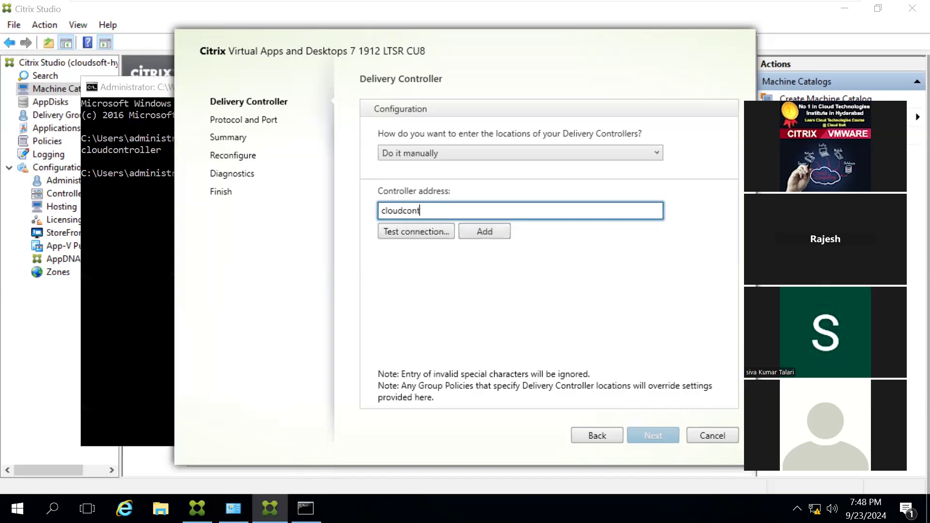
{"action": "type", "text": "roller.cloudsoft.com"}
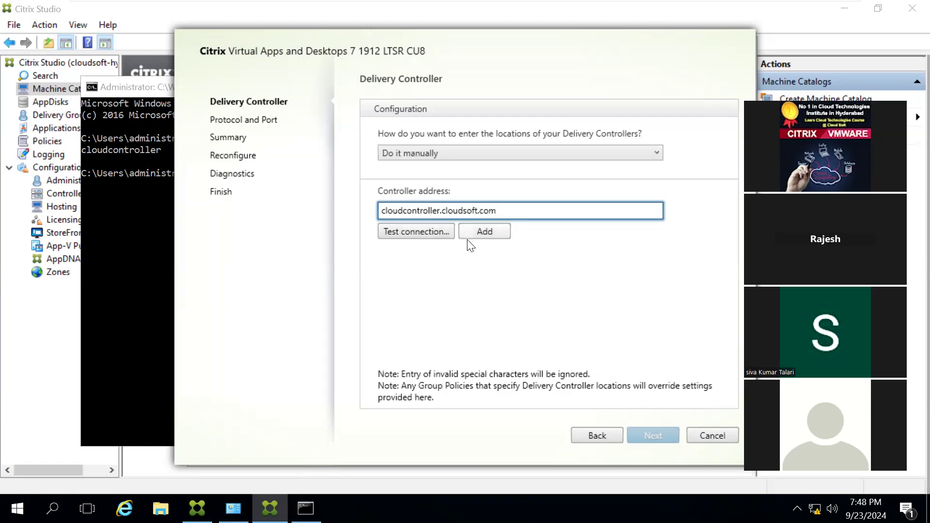
{"action": "left_click", "coordinate": [428, 231]}
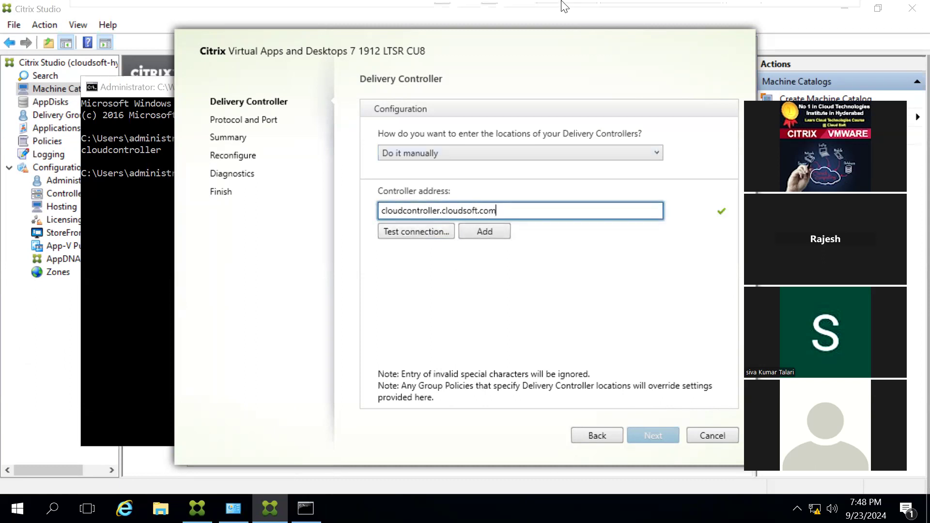
{"action": "mouse_move", "coordinate": [563, 6]}
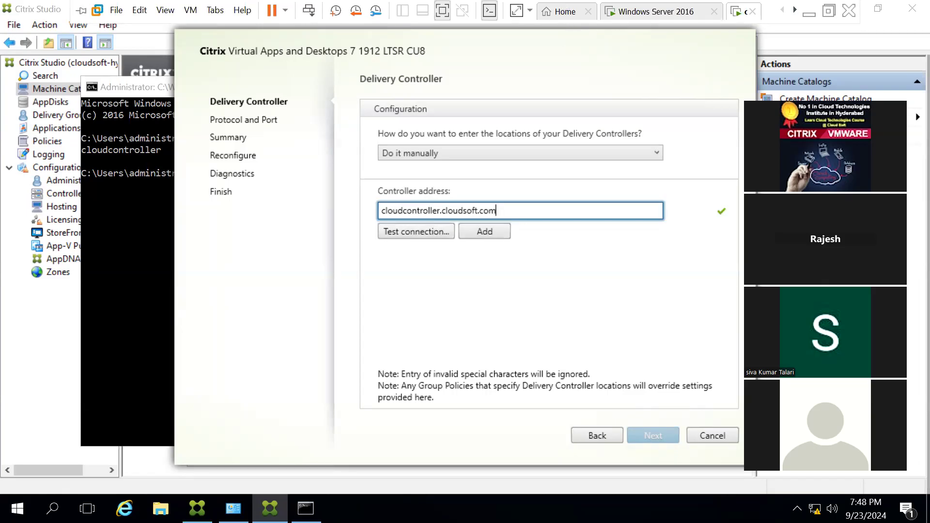
{"action": "left_click", "coordinate": [832, 508]}
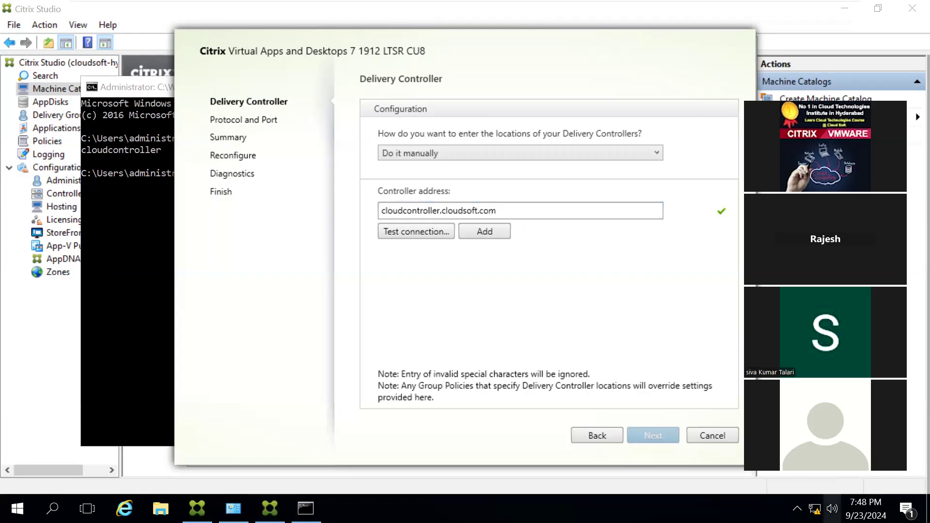
{"action": "left_click", "coordinate": [855, 472]}
{"action": "left_click", "coordinate": [549, 315]}
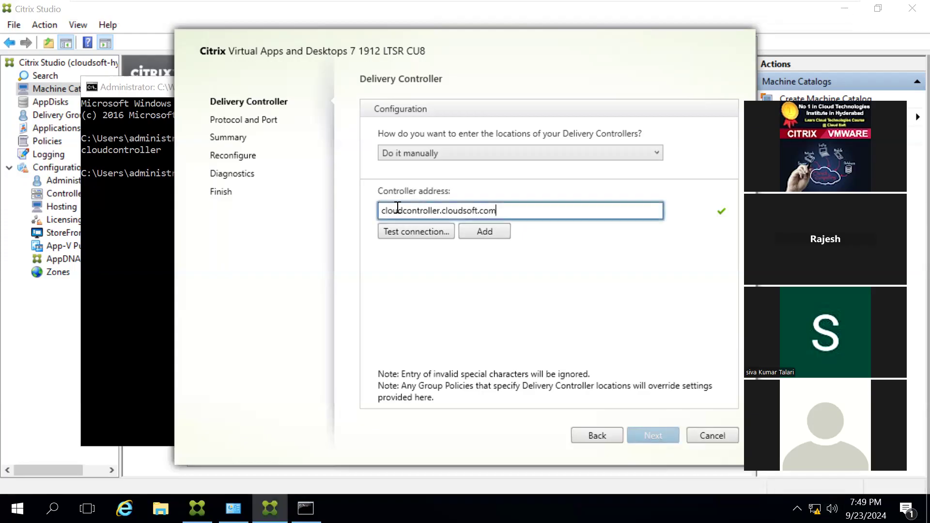
Step: Add the entered controller address and continue to Protocol and Port, accepting the failed-connection warning
{"action": "left_click", "coordinate": [479, 229]}
{"action": "left_click", "coordinate": [652, 435]}
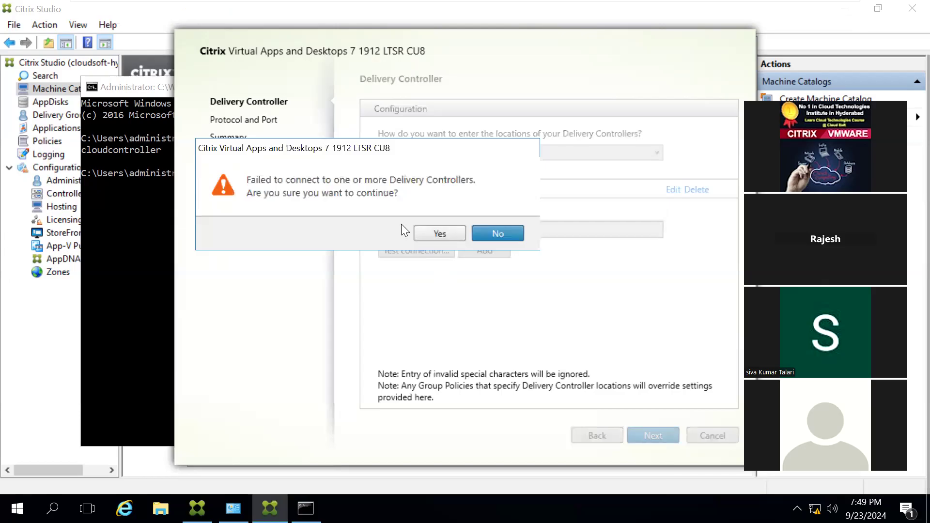
{"action": "left_click", "coordinate": [439, 233]}
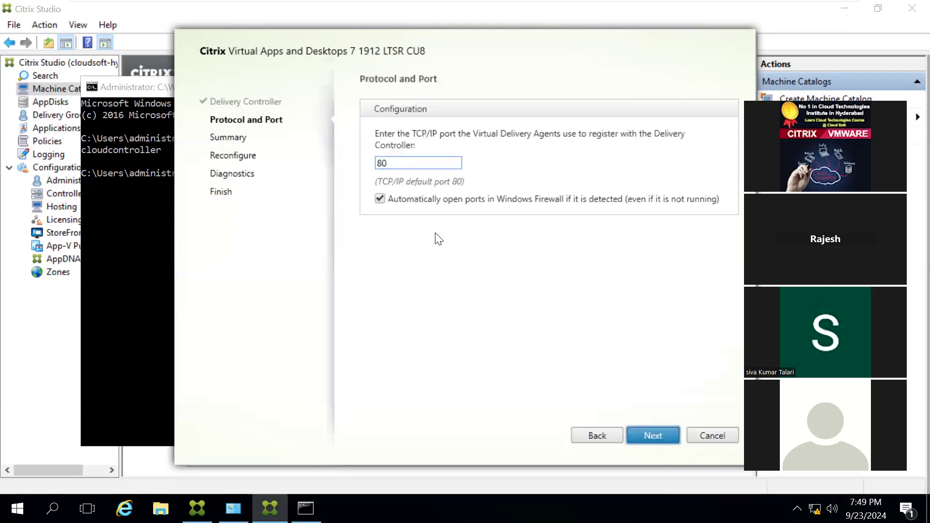
Step: Return to the Delivery Controller page, open the cloudcontroller.cloudsoft.com entry for editing and test its connection again
{"action": "left_click", "coordinate": [590, 435]}
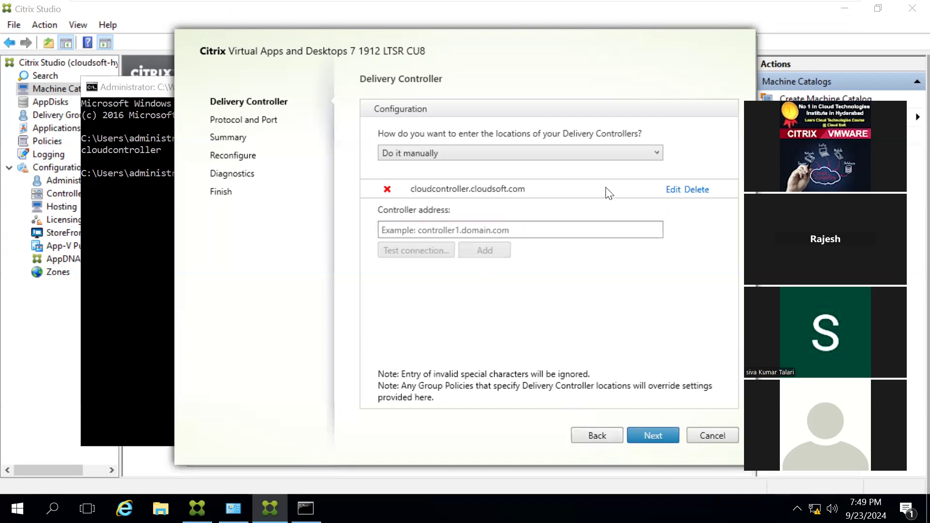
{"action": "left_click", "coordinate": [672, 190]}
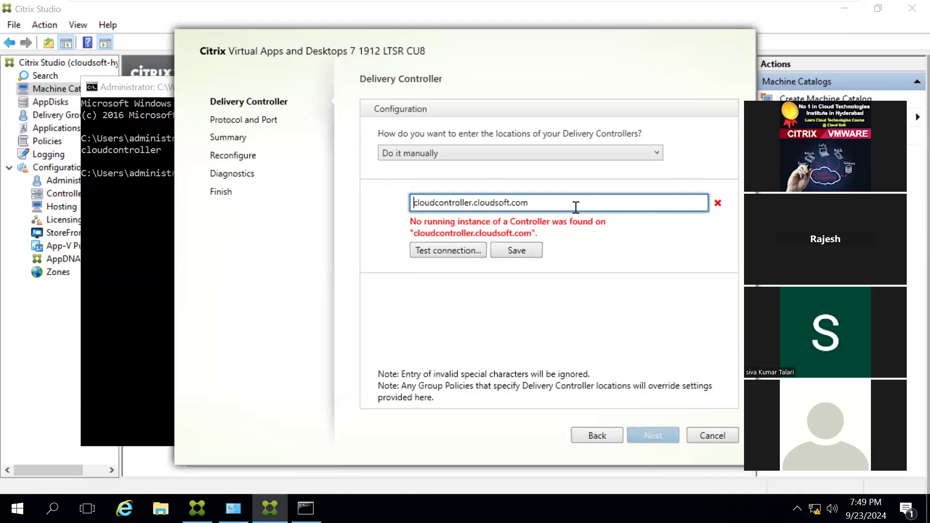
{"action": "left_click", "coordinate": [460, 248]}
{"action": "left_click", "coordinate": [130, 250]}
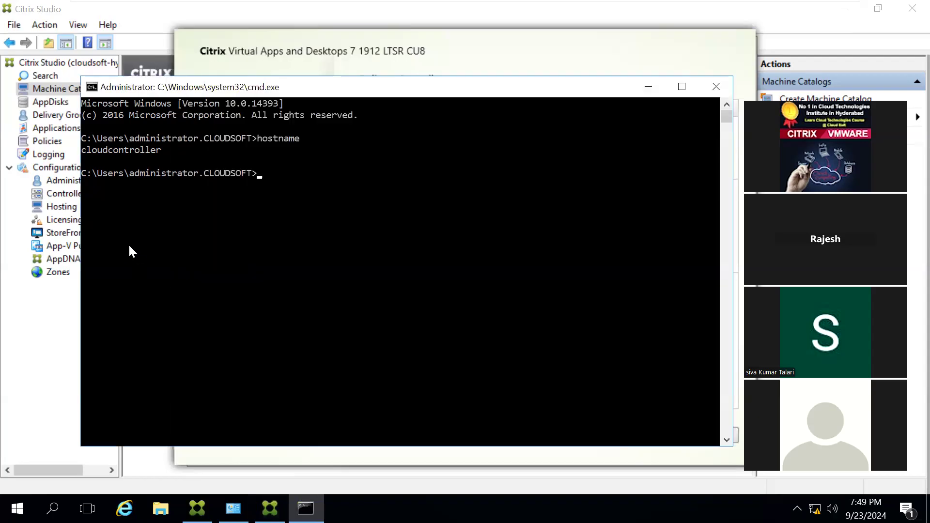
{"action": "key", "text": "alt+Tab"}
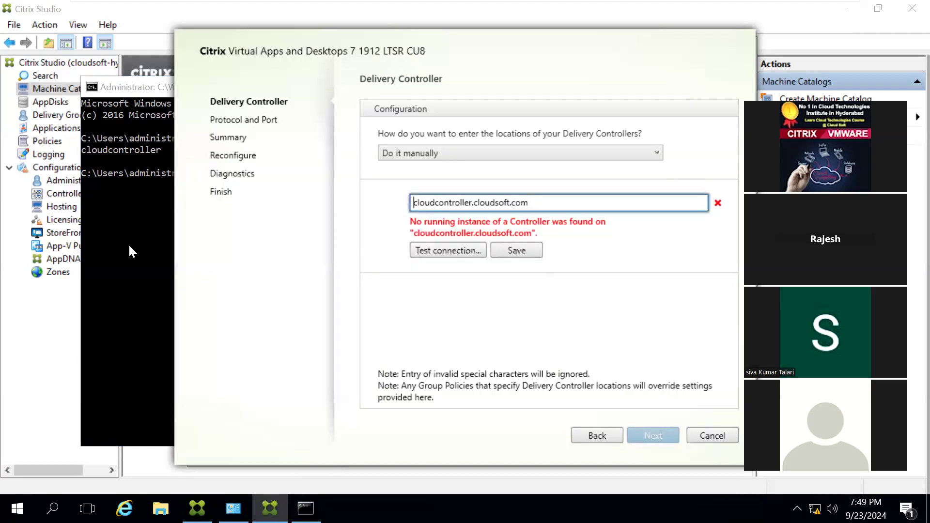
Step: Clear the controller address, re-enter it as cloudcontroller.cloudsoft.com and test the connection
{"action": "left_click", "coordinate": [543, 208]}
{"action": "key", "text": "BackSpace"}
{"action": "key", "text": "BackSpace"}
{"action": "key", "text": "BackSpace"}
{"action": "key", "text": "BackSpace"}
{"action": "key", "text": "BackSpace"}
{"action": "key", "text": "BackSpace"}
{"action": "key", "text": "BackSpace"}
{"action": "key", "text": "BackSpace"}
{"action": "key", "text": "BackSpace"}
{"action": "key", "text": "BackSpace"}
{"action": "key", "text": "BackSpace"}
{"action": "key", "text": "BackSpace"}
{"action": "key", "text": "BackSpace"}
{"action": "key", "text": "BackSpace"}
{"action": "key", "text": "BackSpace"}
{"action": "key", "text": "BackSpace"}
{"action": "key", "text": "BackSpace"}
{"action": "key", "text": "BackSpace"}
{"action": "key", "text": "BackSpace"}
{"action": "key", "text": "BackSpace"}
{"action": "key", "text": "BackSpace"}
{"action": "key", "text": "BackSpace"}
{"action": "key", "text": "BackSpace"}
{"action": "key", "text": "BackSpace"}
{"action": "key", "text": "BackSpace"}
{"action": "key", "text": "BackSpace"}
{"action": "key", "text": "BackSpace"}
{"action": "key", "text": "BackSpace"}
{"action": "type", "text": "cloudco"}
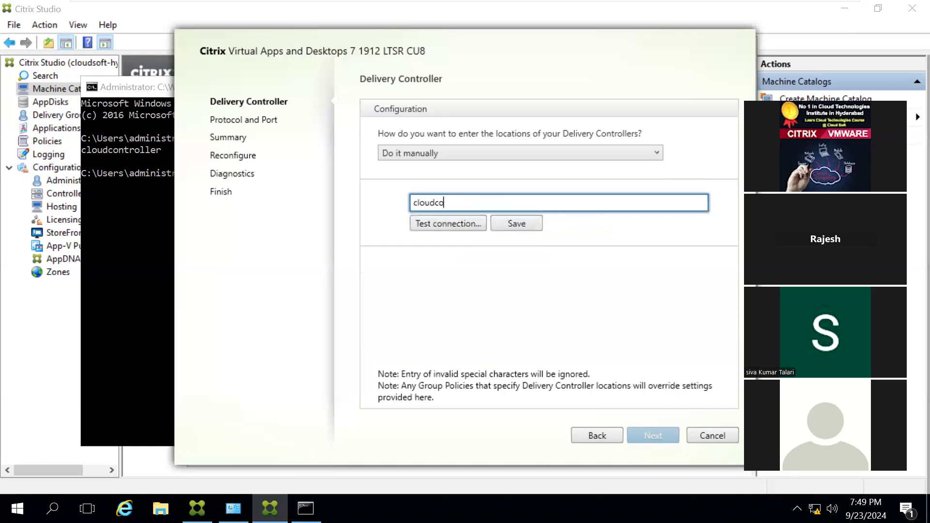
{"action": "type", "text": "ntroller.cloudsoft.com"}
{"action": "left_click", "coordinate": [435, 221]}
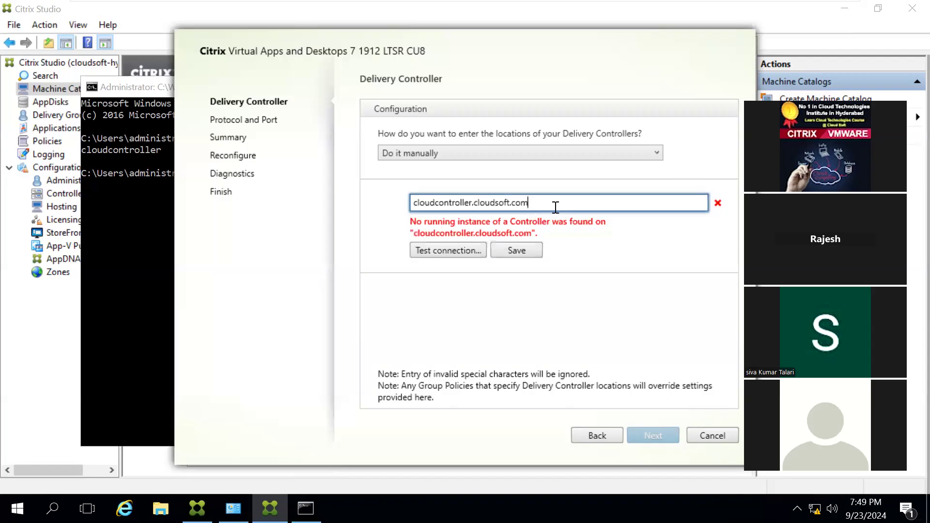
Step: Shorten the controller address to cloudcontroller by removing the domain suffix
{"action": "key", "text": "BackSpace"}
{"action": "key", "text": "BackSpace"}
{"action": "key", "text": "BackSpace"}
{"action": "key", "text": "BackSpace"}
{"action": "key", "text": "BackSpace"}
{"action": "key", "text": "BackSpace"}
{"action": "key", "text": "BackSpace"}
{"action": "key", "text": "BackSpace"}
{"action": "key", "text": "BackSpace"}
{"action": "key", "text": "BackSpace"}
{"action": "key", "text": "BackSpace"}
{"action": "key", "text": "BackSpace"}
{"action": "key", "text": "BackSpace"}
{"action": "key", "text": "BackSpace"}
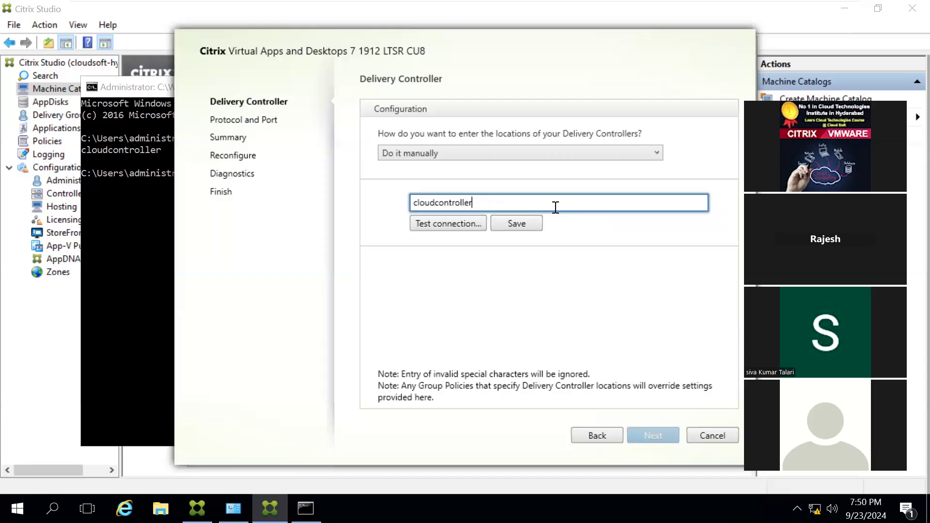
Step: Open the Services console by running services.msc from the Command Prompt
{"action": "left_click", "coordinate": [112, 200]}
{"action": "type", "text": "serv"}
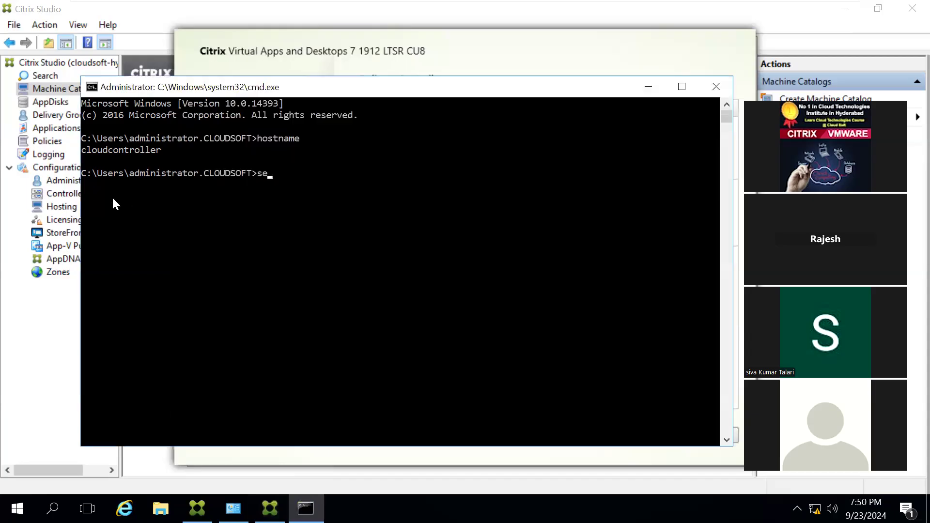
{"action": "type", "text": "ices.msc"}
{"action": "key", "text": "Return"}
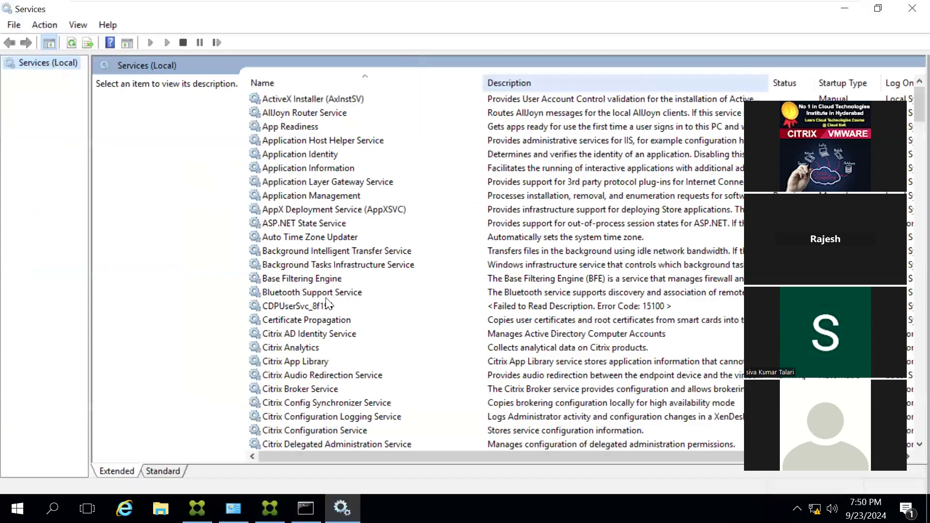
Step: Go through the Citrix services from Citrix AD Identity Service onward and examine their descriptions and status
{"action": "left_click", "coordinate": [314, 320]}
{"action": "key", "text": "Down"}
{"action": "key", "text": "Down"}
{"action": "key", "text": "Down"}
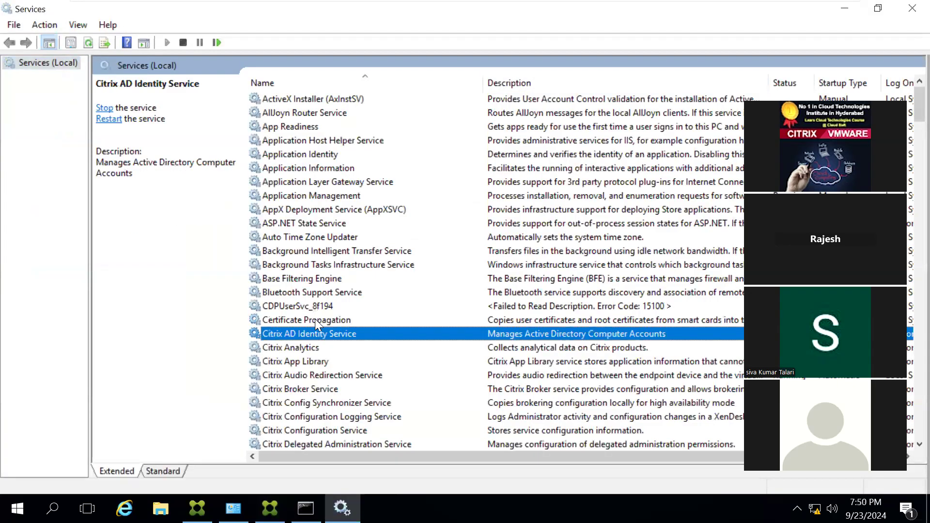
{"action": "key", "text": "Down"}
{"action": "key", "text": "Down"}
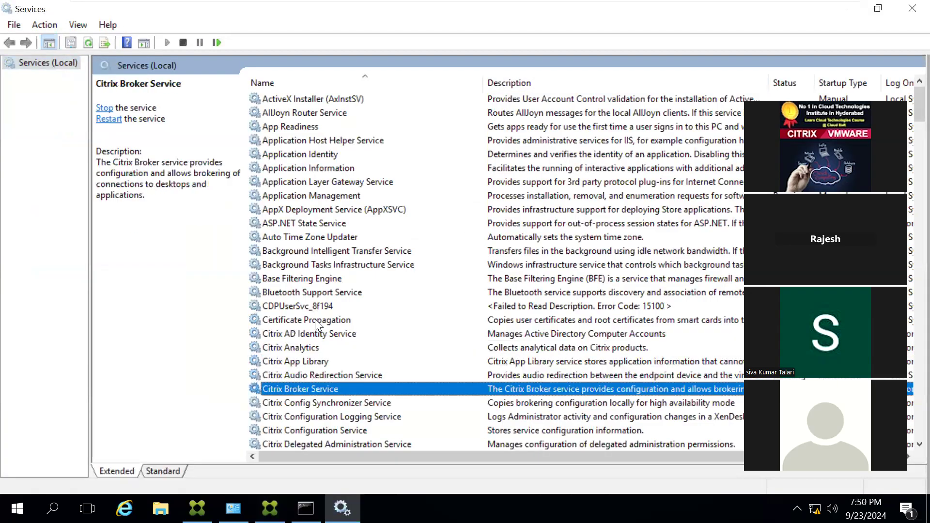
{"action": "key", "text": "Down"}
{"action": "key", "text": "Down"}
{"action": "key", "text": "Down"}
{"action": "key", "text": "Down"}
{"action": "key", "text": "Down"}
{"action": "key", "text": "Down"}
{"action": "key", "text": "Down"}
{"action": "key", "text": "Down"}
{"action": "key", "text": "Down"}
{"action": "key", "text": "Down"}
{"action": "key", "text": "Down"}
{"action": "key", "text": "Down"}
{"action": "key", "text": "Down"}
{"action": "key", "text": "Down"}
{"action": "key", "text": "Down"}
{"action": "key", "text": "Down"}
{"action": "key", "text": "Down"}
{"action": "key", "text": "Down"}
{"action": "key", "text": "Down"}
{"action": "key", "text": "Down"}
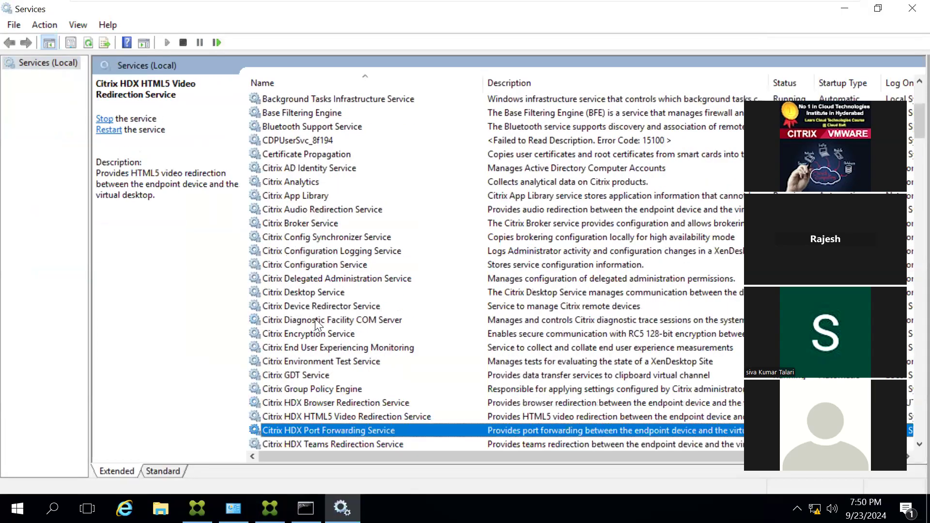
{"action": "key", "text": "Down"}
{"action": "key", "text": "Down"}
{"action": "key", "text": "Down"}
{"action": "key", "text": "Down"}
{"action": "key", "text": "Down"}
{"action": "key", "text": "Down"}
{"action": "key", "text": "Down"}
{"action": "key", "text": "Down"}
{"action": "key", "text": "Down"}
{"action": "key", "text": "Down"}
{"action": "key", "text": "Down"}
{"action": "key", "text": "Down"}
{"action": "key", "text": "Down"}
{"action": "key", "text": "Down"}
{"action": "key", "text": "Down"}
{"action": "key", "text": "Down"}
{"action": "key", "text": "Down"}
{"action": "key", "text": "Down"}
{"action": "key", "text": "Down"}
{"action": "key", "text": "Down"}
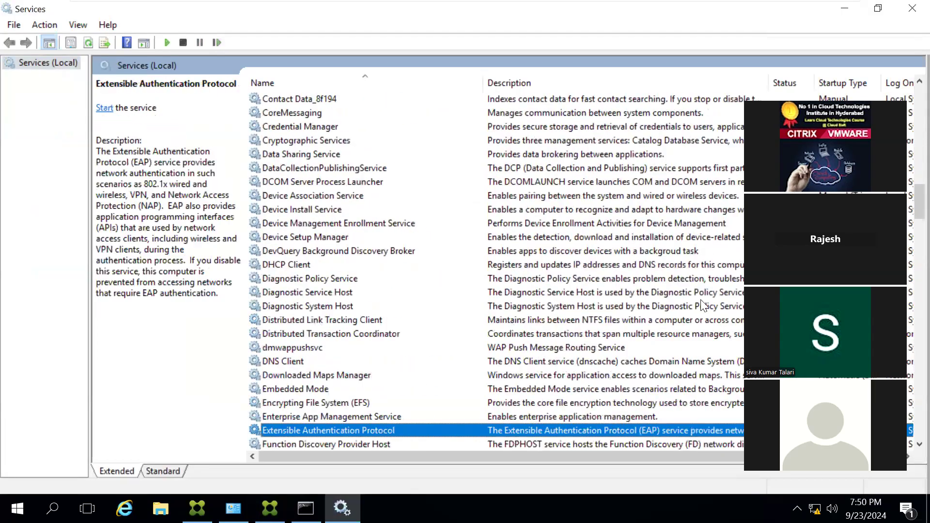
Step: Find the SQL Server (SQLEXPRESS) service in the list and check whether it is running
{"action": "scroll", "coordinate": [909, 298], "scroll_direction": "down", "scroll_amount": 20}
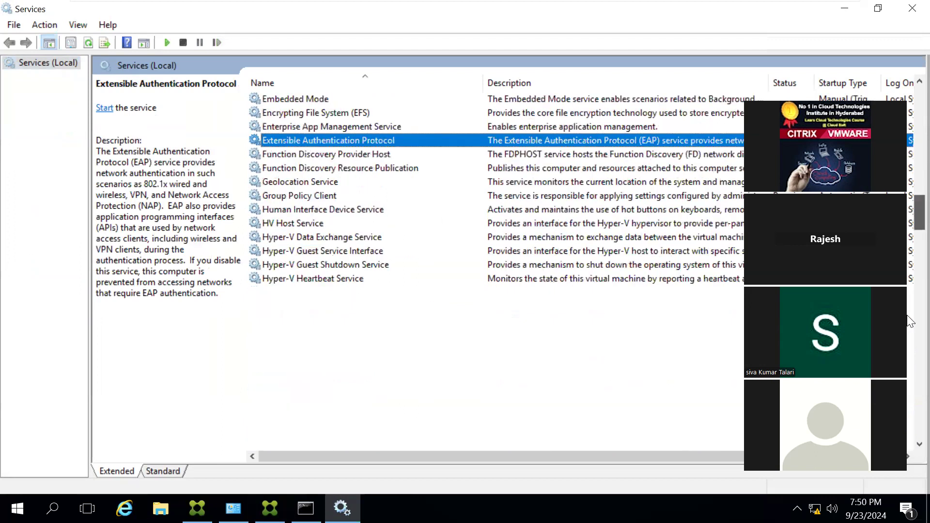
{"action": "scroll", "coordinate": [909, 395], "scroll_direction": "down", "scroll_amount": 18}
{"action": "scroll", "coordinate": [909, 411], "scroll_direction": "down", "scroll_amount": 5}
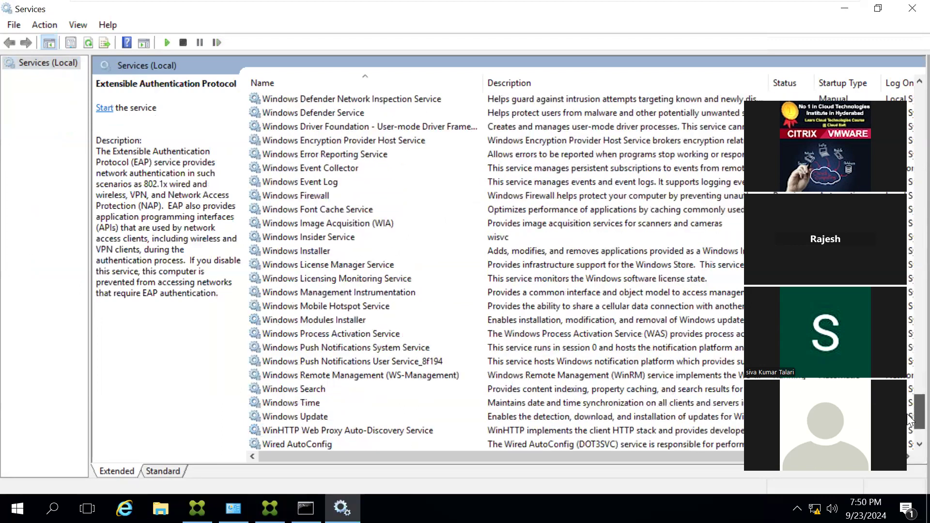
{"action": "left_click_drag", "start_coordinate": [910, 420], "coordinate": [910, 368]}
{"action": "scroll", "coordinate": [907, 344], "scroll_direction": "up", "scroll_amount": 5}
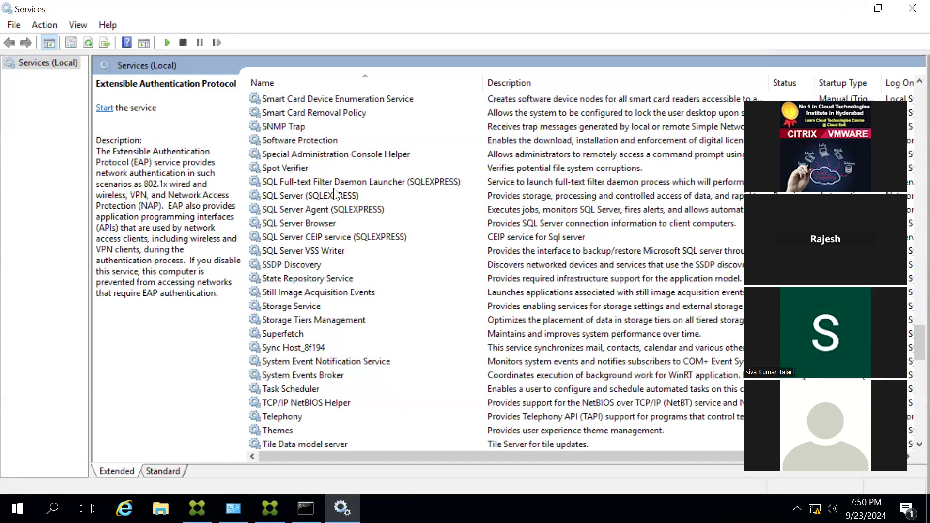
{"action": "left_click", "coordinate": [317, 195]}
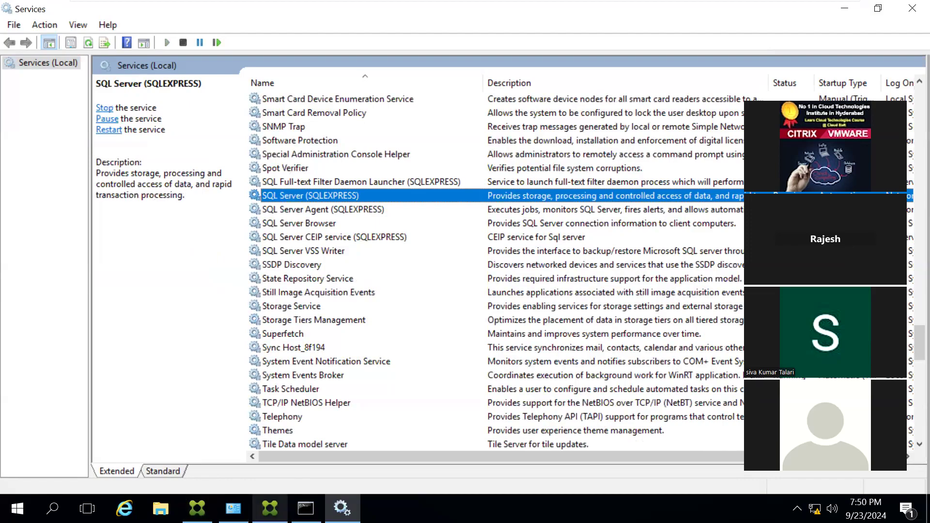
Step: Switch to Citrix Studio, reload the Machine Catalogs page, and bring the Command Prompt back to the front
{"action": "left_click", "coordinate": [270, 508]}
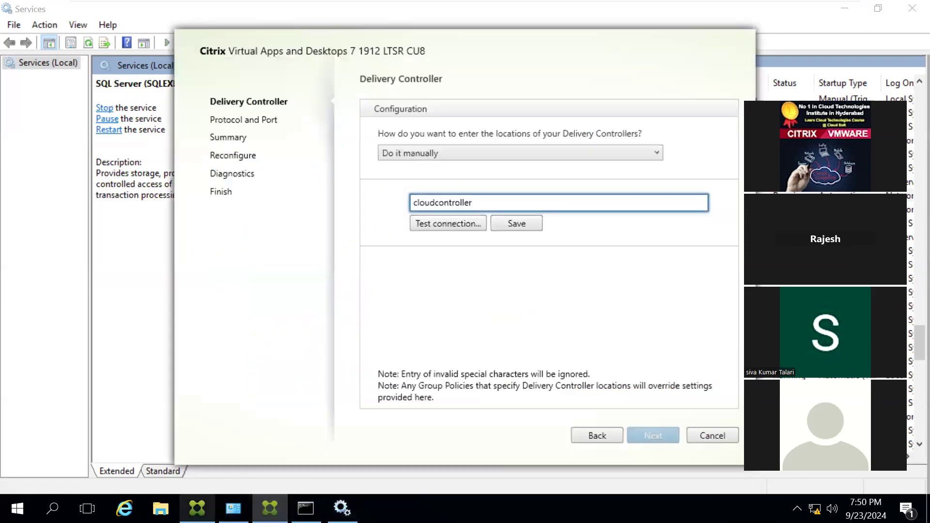
{"action": "left_click", "coordinate": [198, 508]}
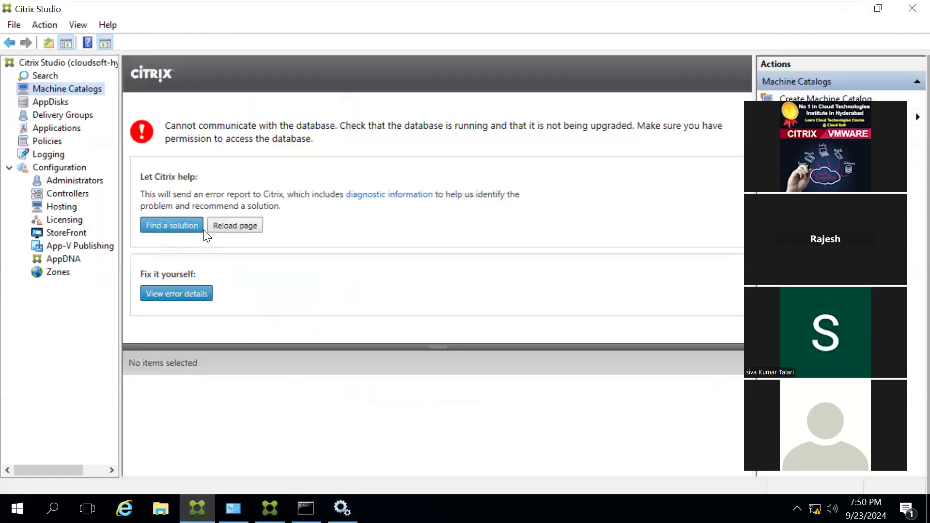
{"action": "left_click", "coordinate": [234, 226]}
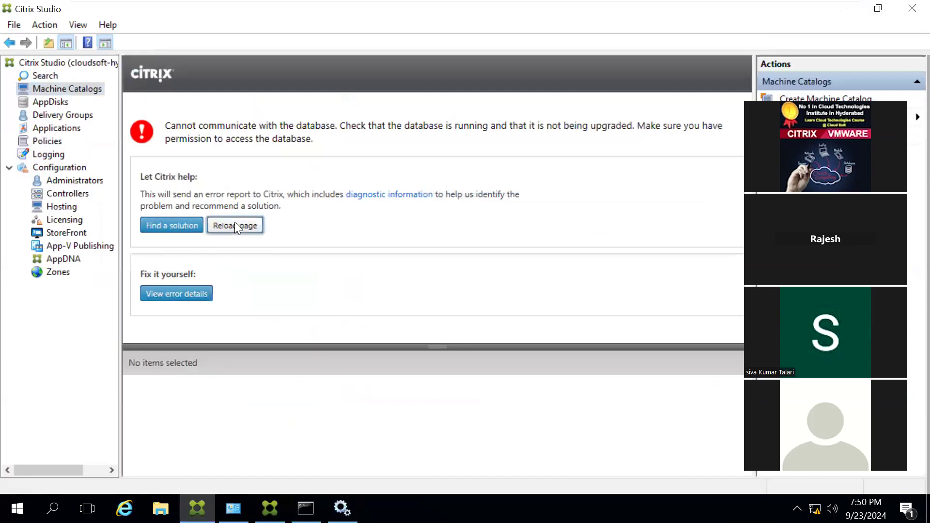
{"action": "left_click", "coordinate": [50, 102]}
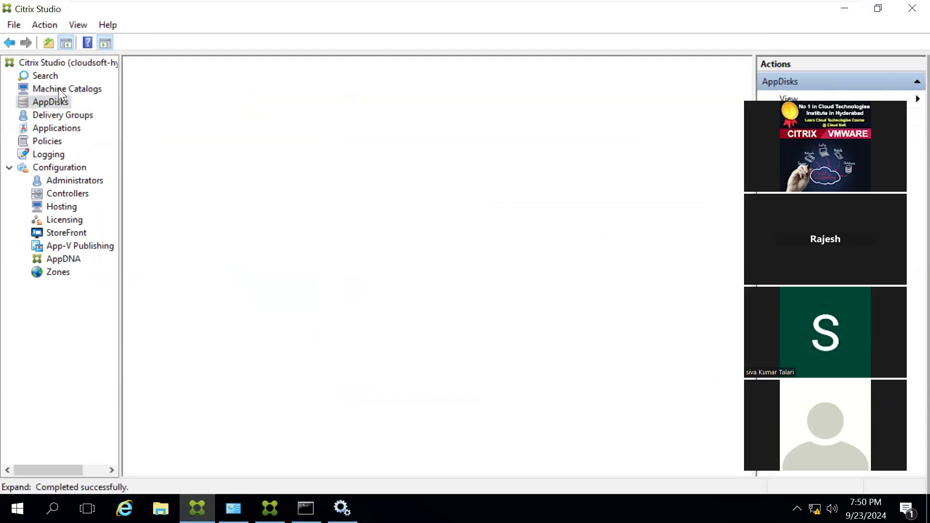
{"action": "left_click", "coordinate": [58, 89]}
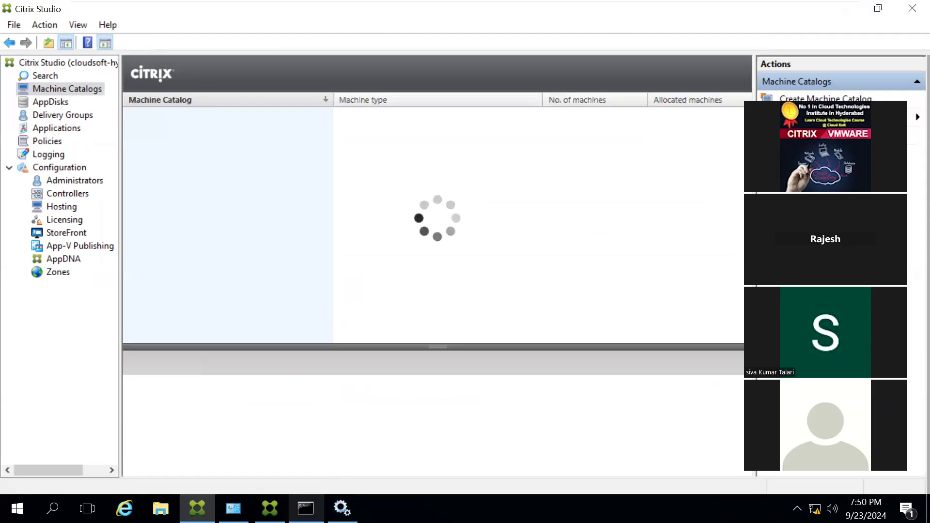
{"action": "left_click", "coordinate": [306, 508]}
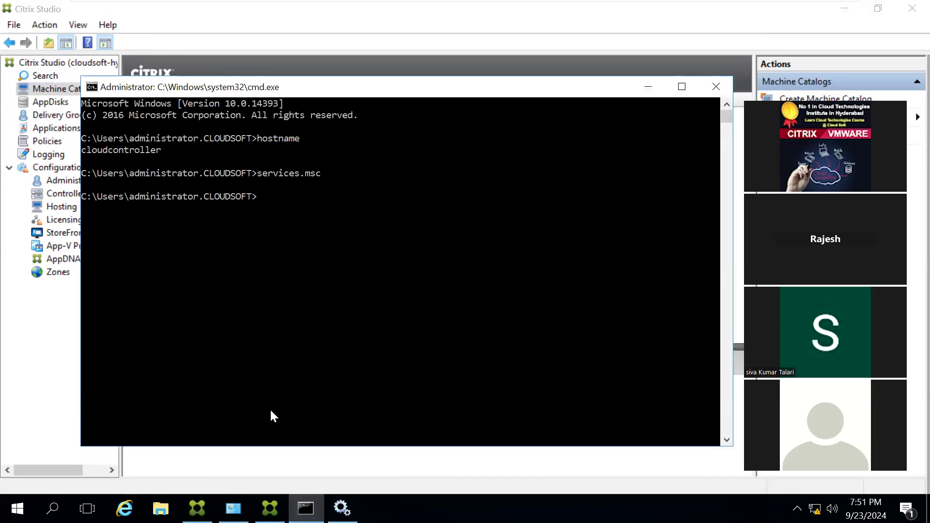
Step: Display the machine's IP configuration with ipconfig in the Command Prompt and return to the Virtual Delivery Agent reconfiguration wizard
{"action": "mouse_move", "coordinate": [270, 508]}
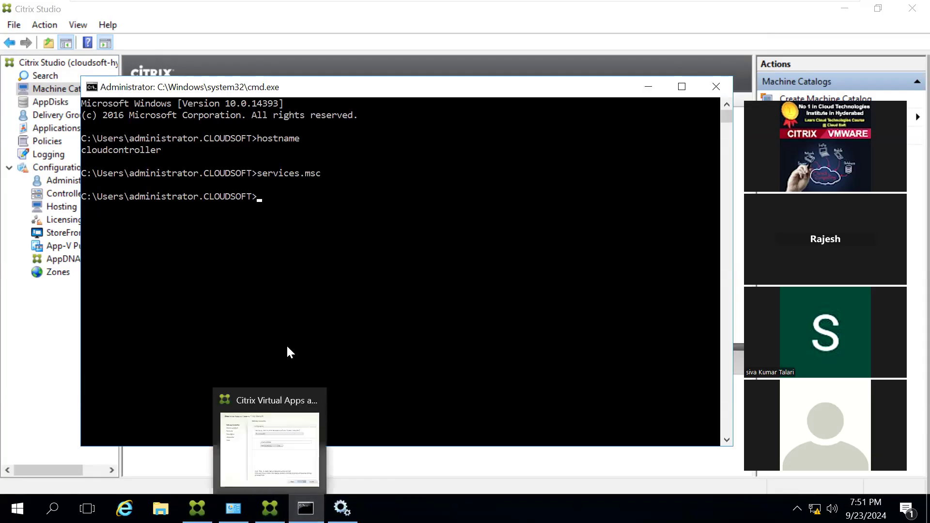
{"action": "type", "text": "ipconfig"}
{"action": "key", "text": "Return"}
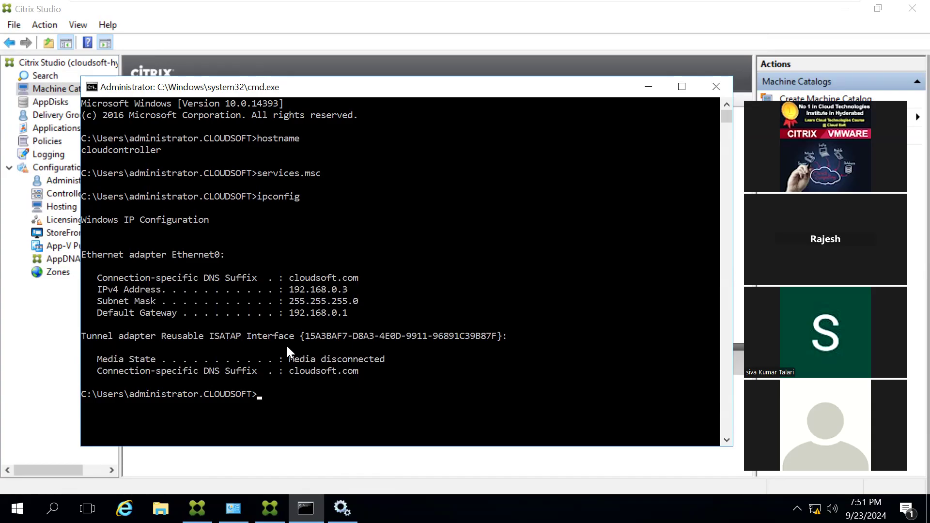
{"action": "left_click", "coordinate": [509, 304]}
{"action": "left_click", "coordinate": [648, 87]}
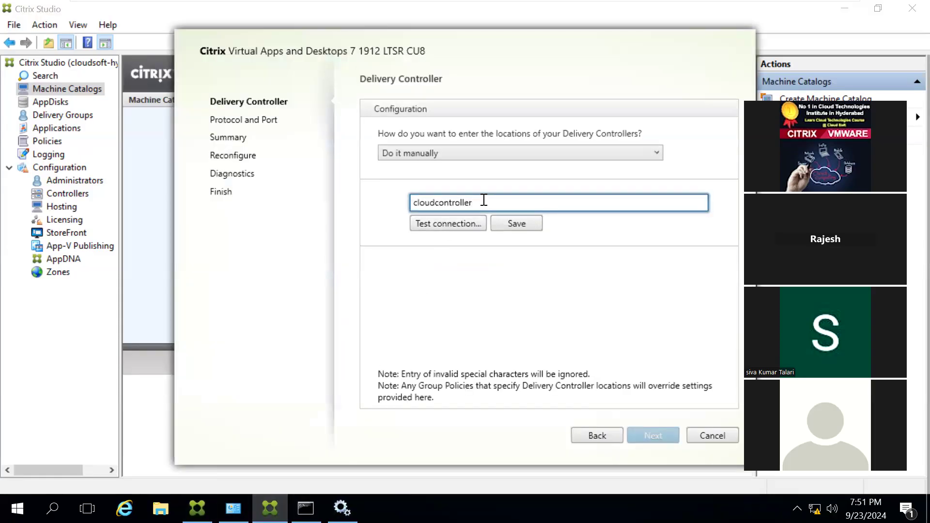
Step: Change the Delivery Controller address to cloudcontroller.cloudsoft.com, test its connection, and save the entry
{"action": "key", "text": "BackSpace"}
{"action": "key", "text": "BackSpace"}
{"action": "key", "text": "BackSpace"}
{"action": "key", "text": "BackSpace"}
{"action": "key", "text": "BackSpace"}
{"action": "key", "text": "BackSpace"}
{"action": "key", "text": "BackSpace"}
{"action": "key", "text": "BackSpace"}
{"action": "key", "text": "BackSpace"}
{"action": "key", "text": "BackSpace"}
{"action": "key", "text": "BackSpace"}
{"action": "key", "text": "BackSpace"}
{"action": "key", "text": "BackSpace"}
{"action": "key", "text": "BackSpace"}
{"action": "key", "text": "BackSpace"}
{"action": "type", "text": "clou"}
{"action": "type", "text": "ntroller.cloudsofts"}
{"action": "key", "text": "BackSpace"}
{"action": "key", "text": "BackSpace"}
{"action": "type", "text": "t.com"}
{"action": "left_click", "coordinate": [458, 226]}
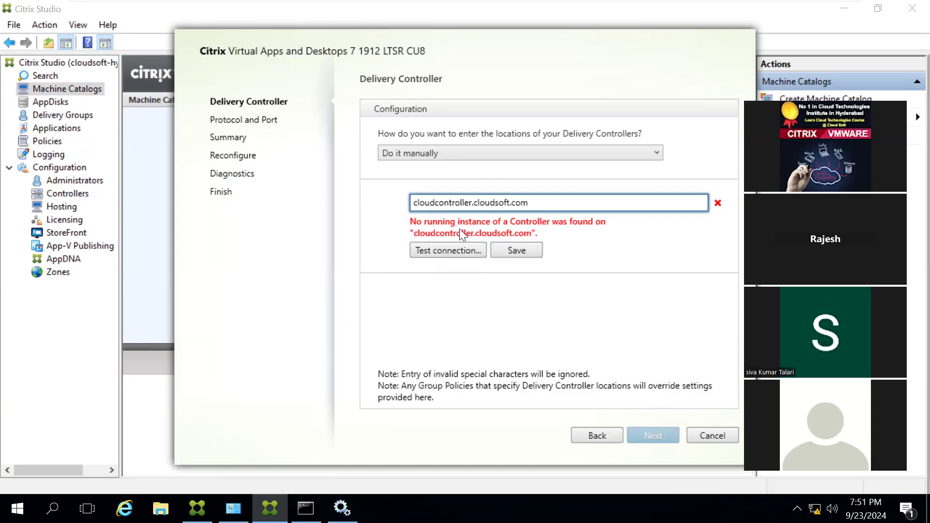
{"action": "left_click", "coordinate": [504, 251]}
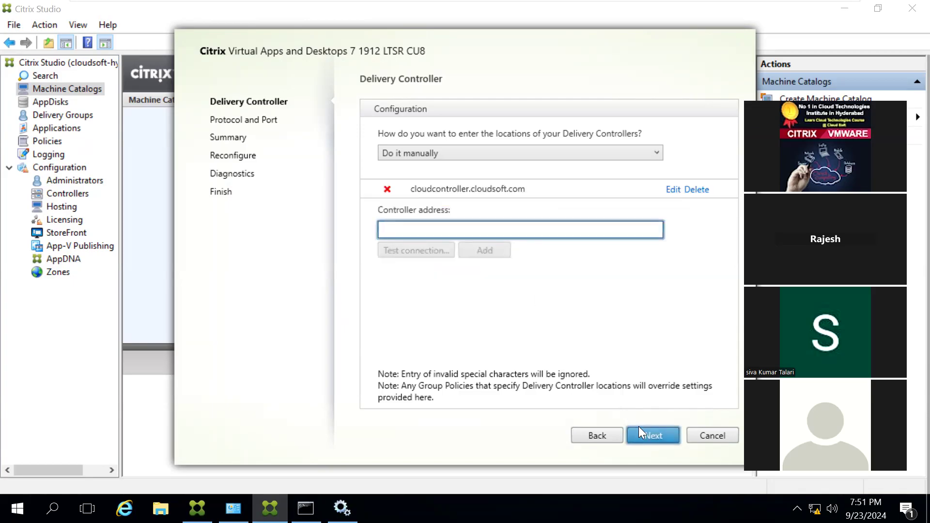
Step: Continue despite the controller connection warning, keep TCP/IP port 80, and start the Virtual Delivery Agent reconfiguration
{"action": "left_click", "coordinate": [646, 436]}
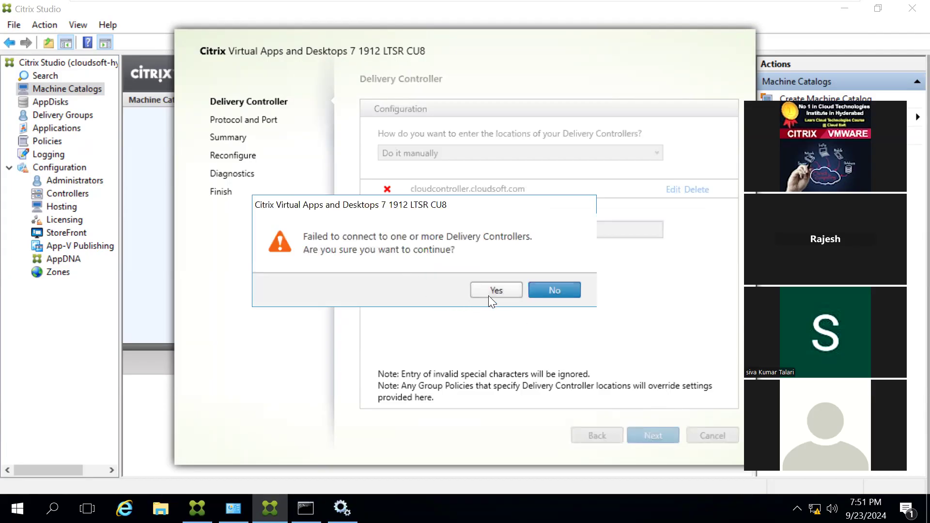
{"action": "left_click", "coordinate": [489, 294]}
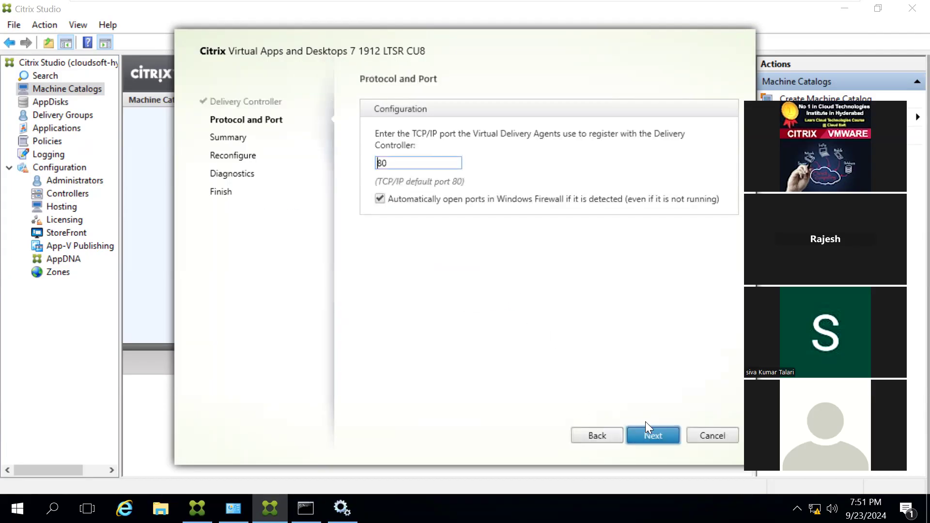
{"action": "left_click", "coordinate": [646, 434]}
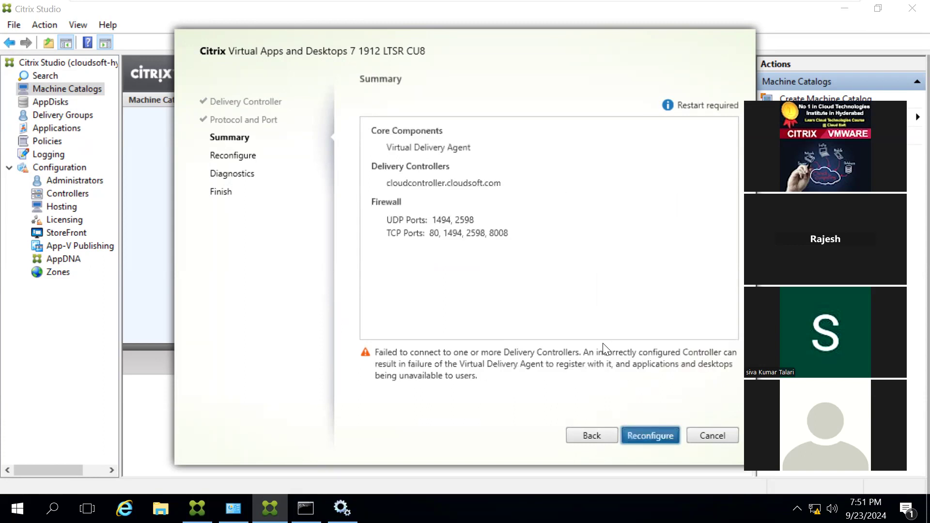
{"action": "left_click", "coordinate": [649, 436]}
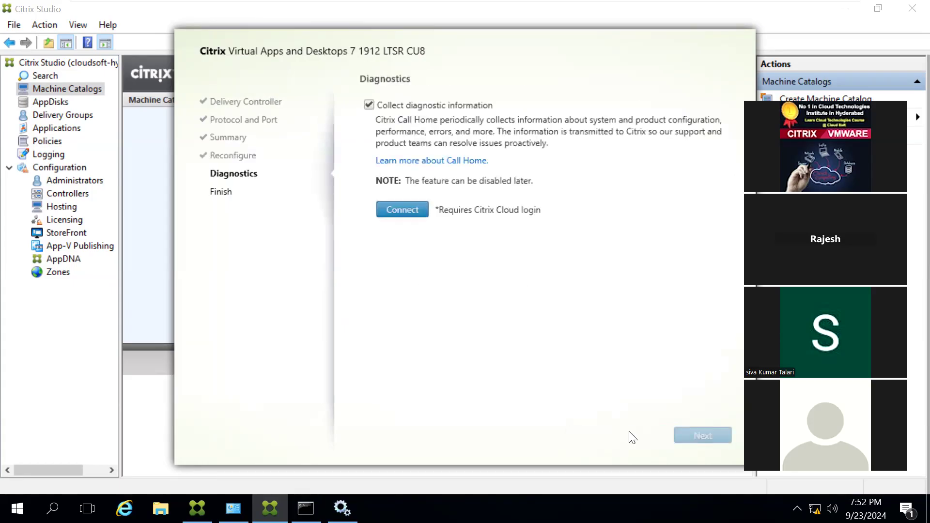
Step: Turn off diagnostic information collection and finish the reconfiguration without restarting the machine
{"action": "left_click", "coordinate": [367, 105]}
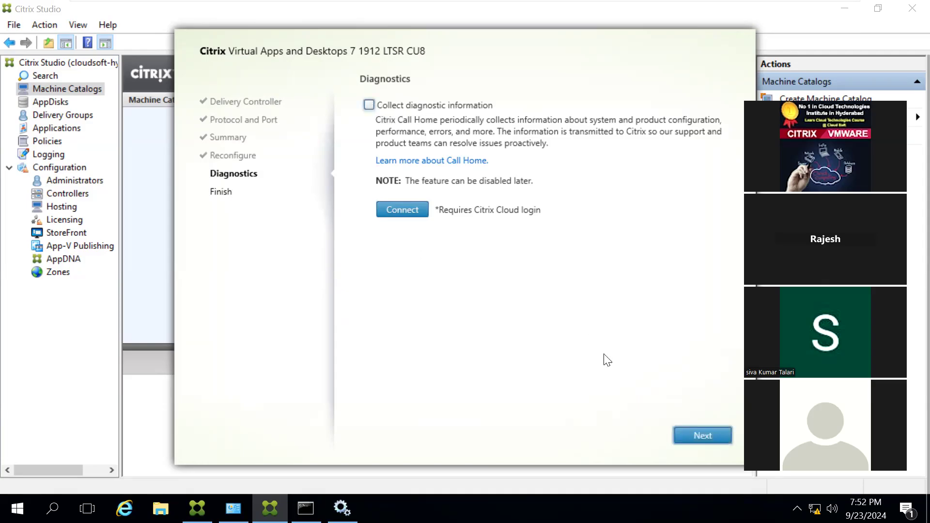
{"action": "left_click", "coordinate": [687, 437]}
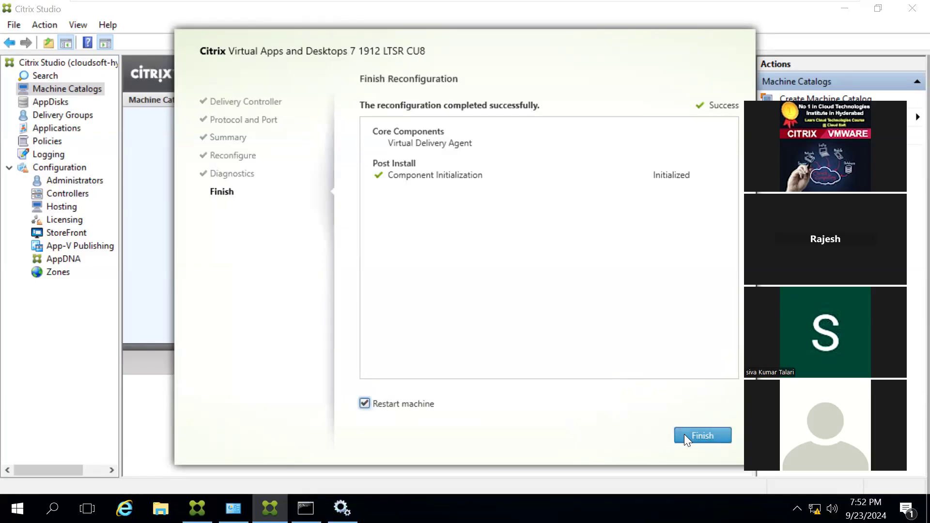
{"action": "left_click", "coordinate": [361, 404]}
{"action": "left_click", "coordinate": [694, 439]}
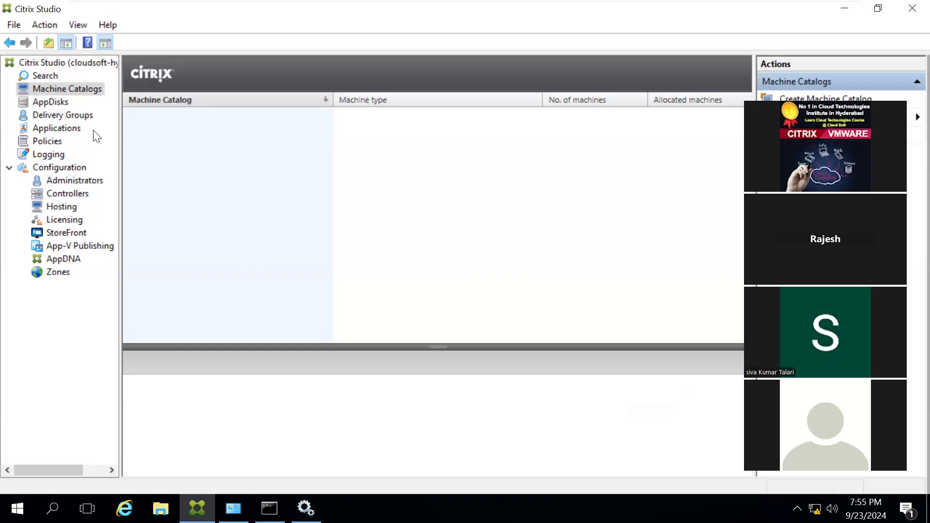
Step: Reload the Machine Catalogs page in Citrix Studio and start a new machine catalog for Multi-session OS
{"action": "left_click", "coordinate": [61, 97]}
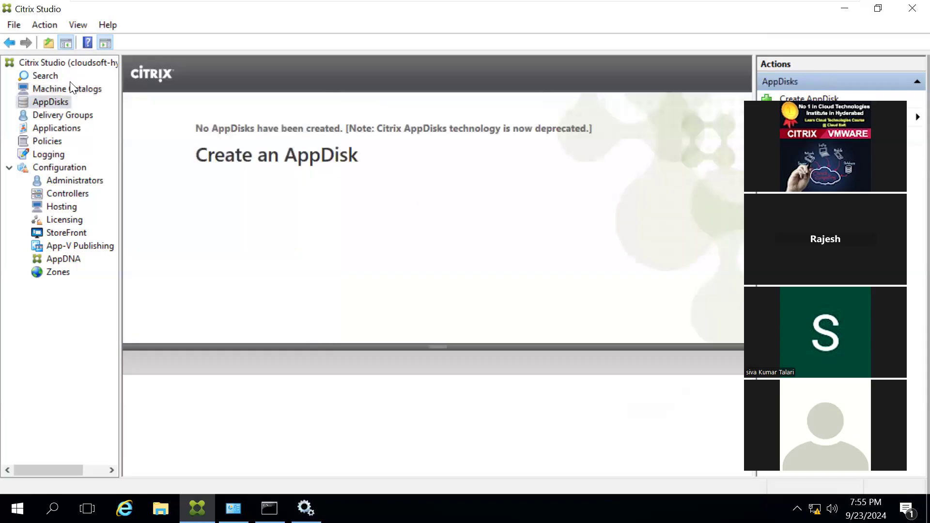
{"action": "left_click", "coordinate": [69, 82]}
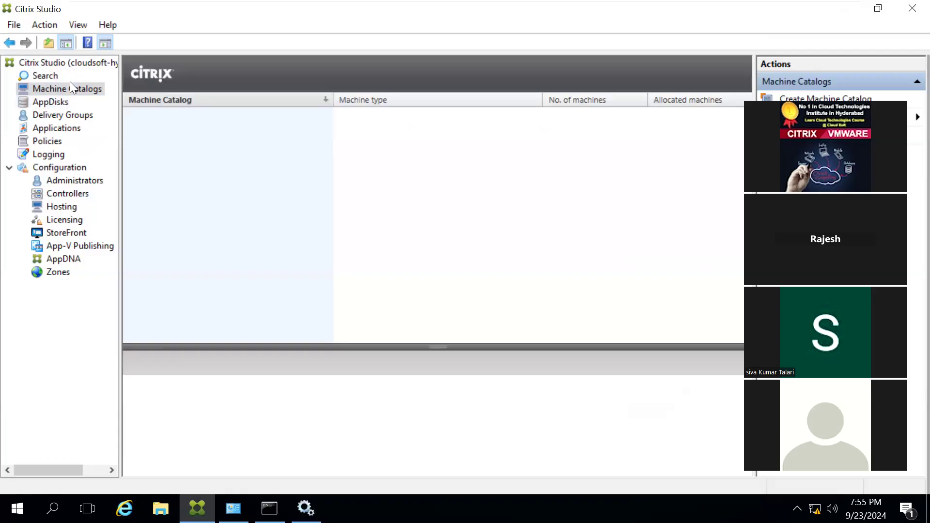
{"action": "left_click", "coordinate": [791, 97]}
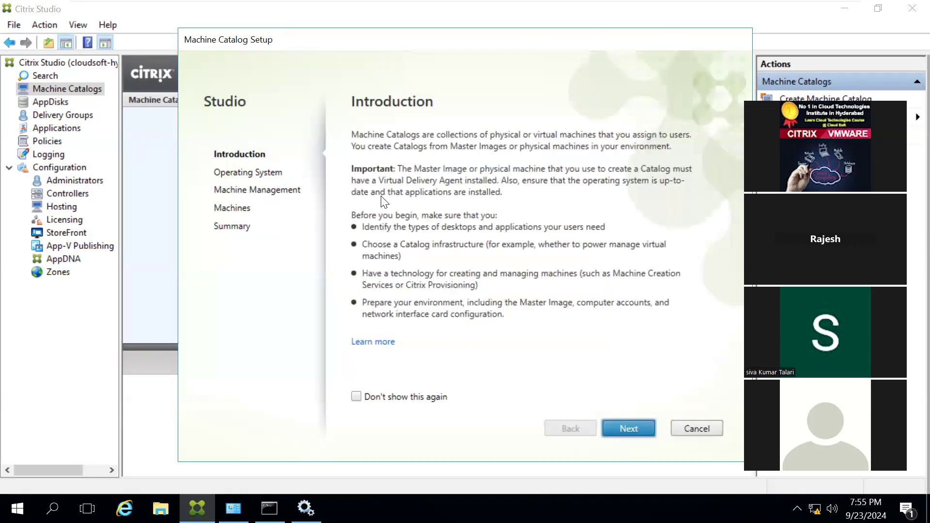
{"action": "left_click", "coordinate": [626, 429]}
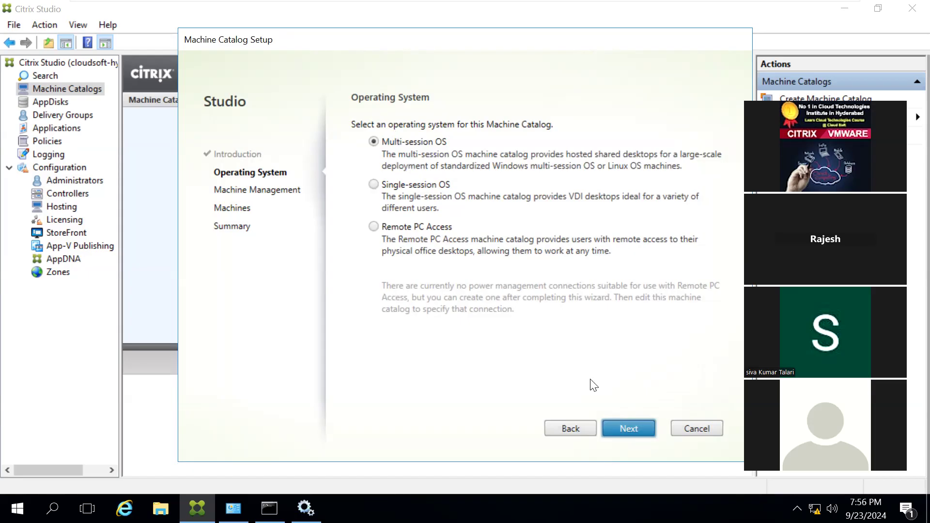
{"action": "left_click", "coordinate": [626, 428]}
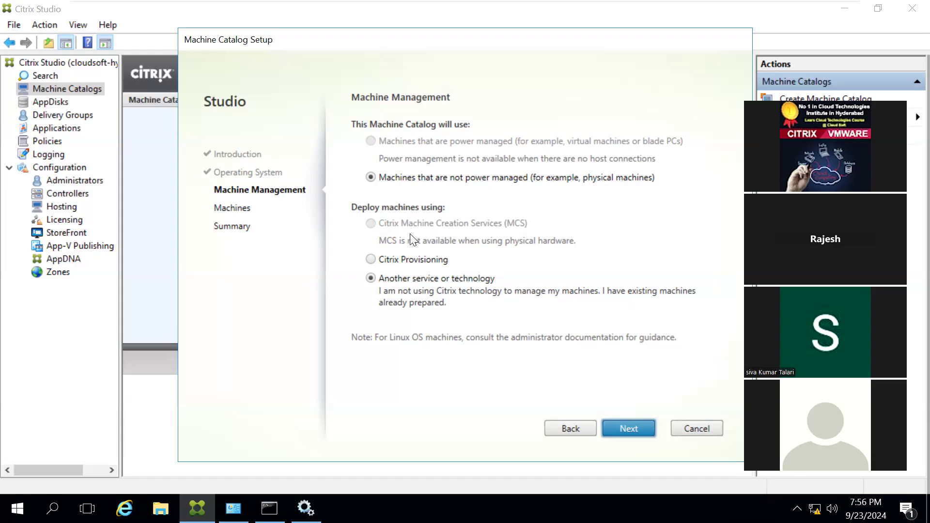
Step: Set the catalog to use machines that are not power managed, deployed using another service or technology
{"action": "left_click", "coordinate": [371, 260]}
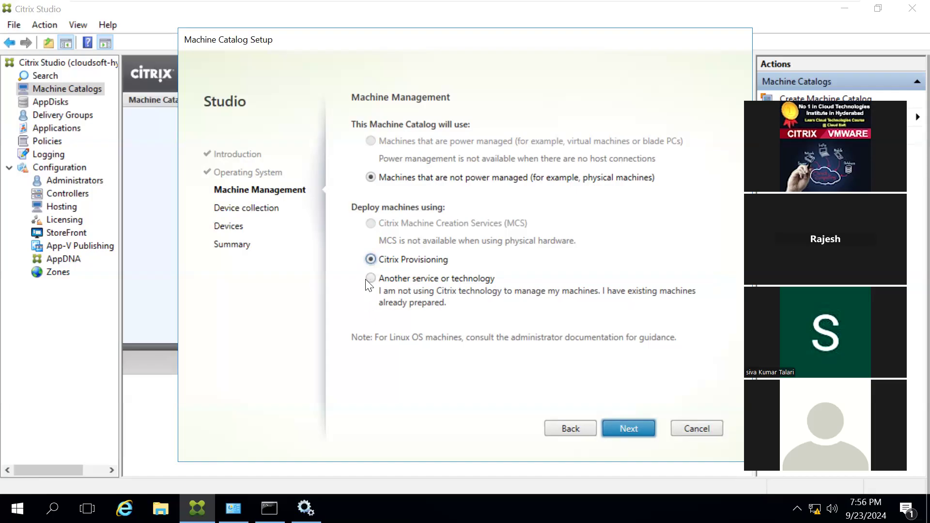
{"action": "left_click", "coordinate": [370, 279]}
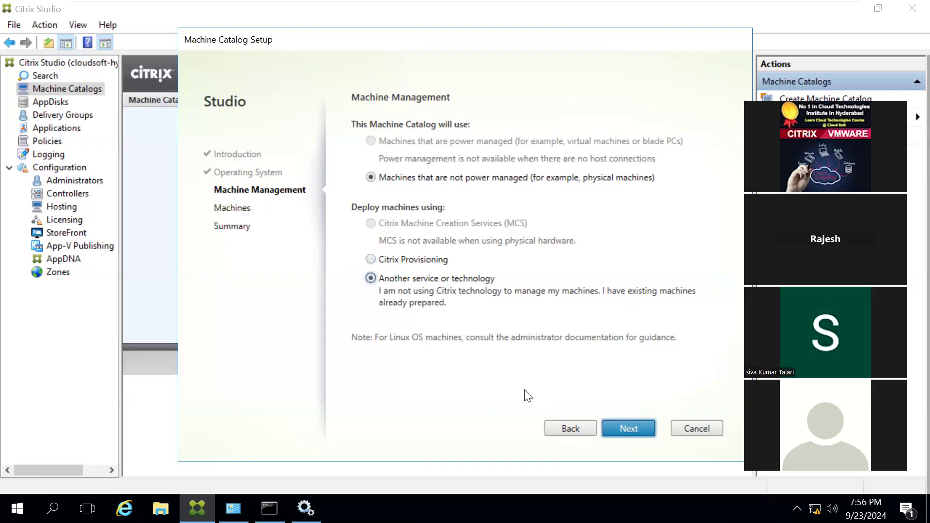
{"action": "left_click", "coordinate": [621, 430]}
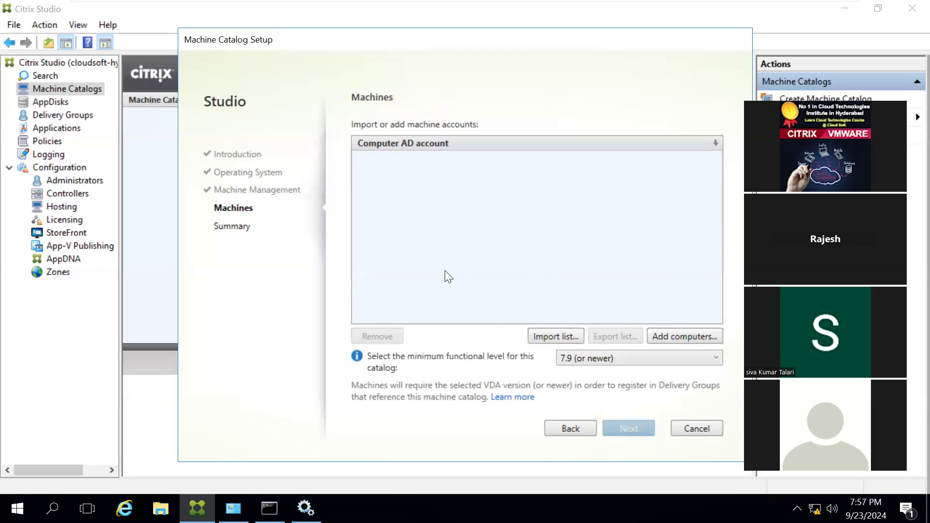
Step: Find the CLOUDCONTROLLER computer account in the directory, add it to the catalog, and continue to the summary
{"action": "left_click", "coordinate": [672, 338]}
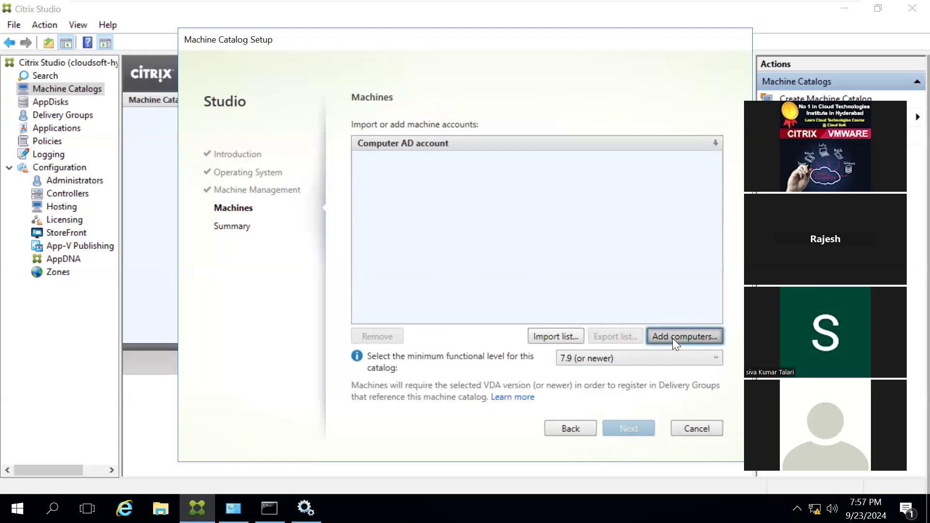
{"action": "left_click", "coordinate": [228, 218]}
{"action": "left_click", "coordinate": [519, 216]}
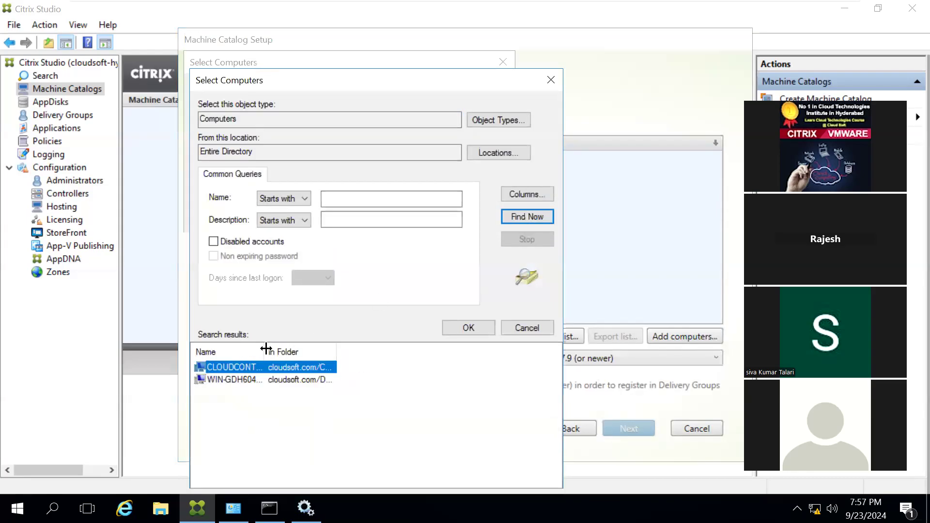
{"action": "left_click_drag", "start_coordinate": [265, 350], "coordinate": [371, 351]}
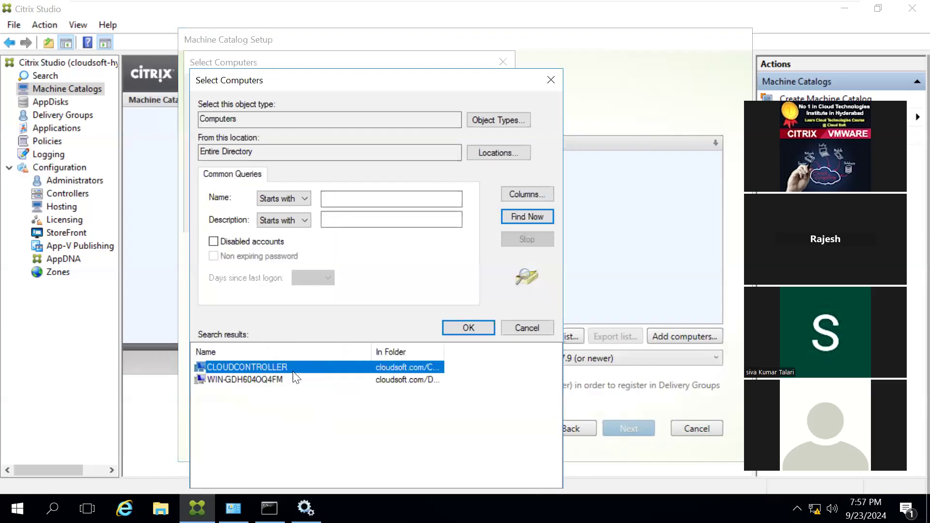
{"action": "double_click", "coordinate": [245, 368]}
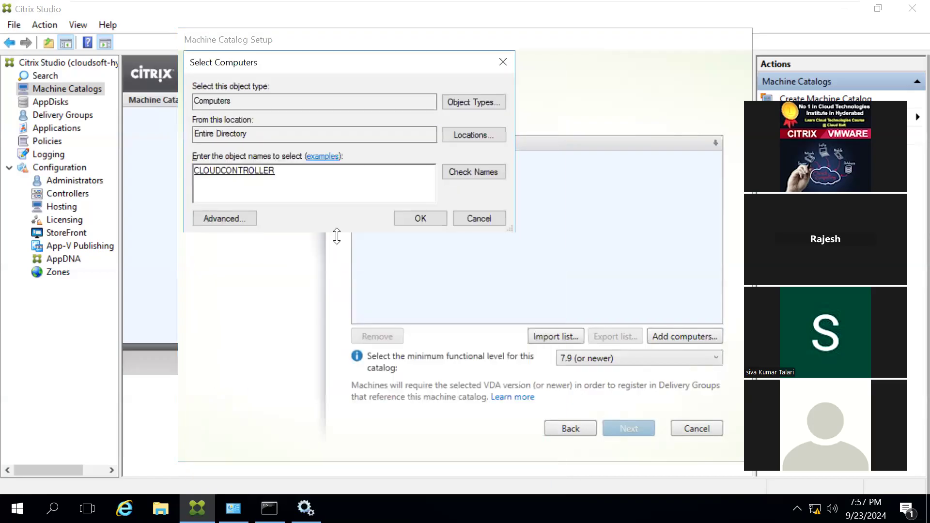
{"action": "left_click", "coordinate": [409, 219]}
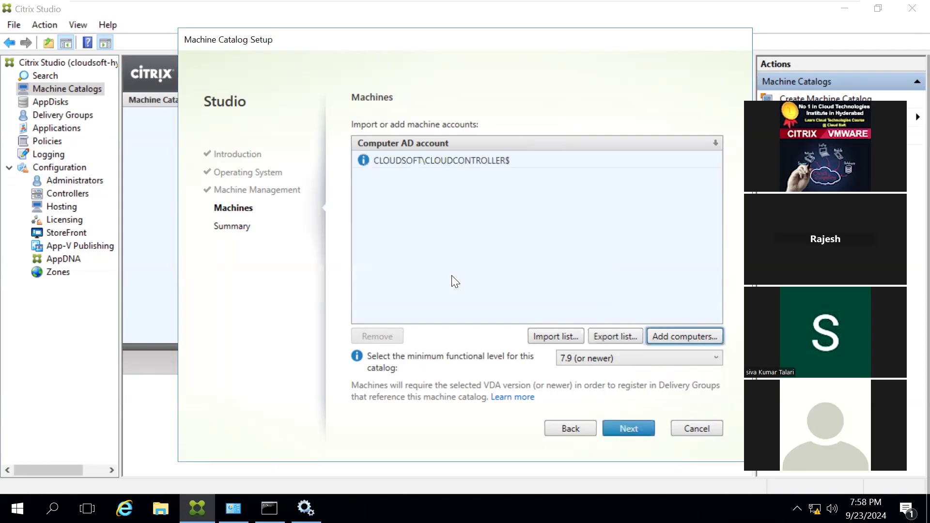
{"action": "left_click", "coordinate": [636, 426]}
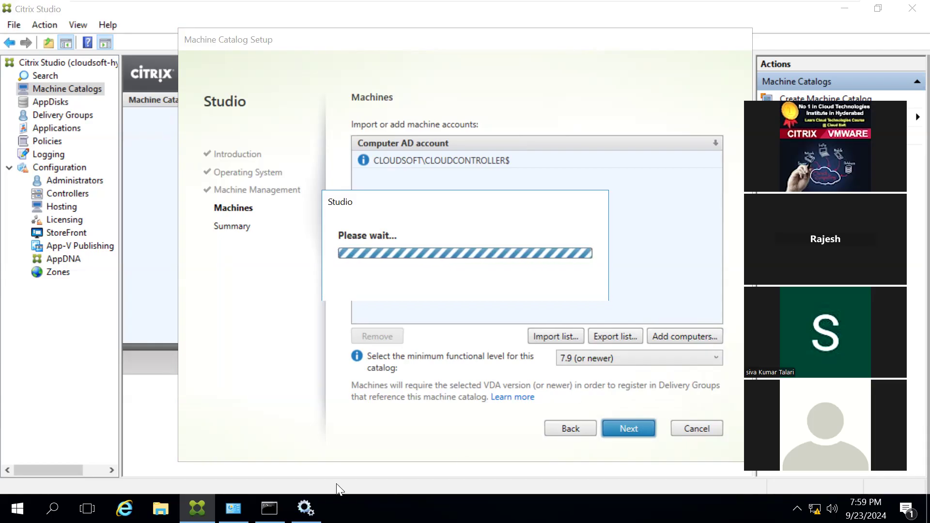
Step: Check the SQL Server (SQLEXPRESS) service in the Services console and close the console
{"action": "left_click", "coordinate": [304, 507]}
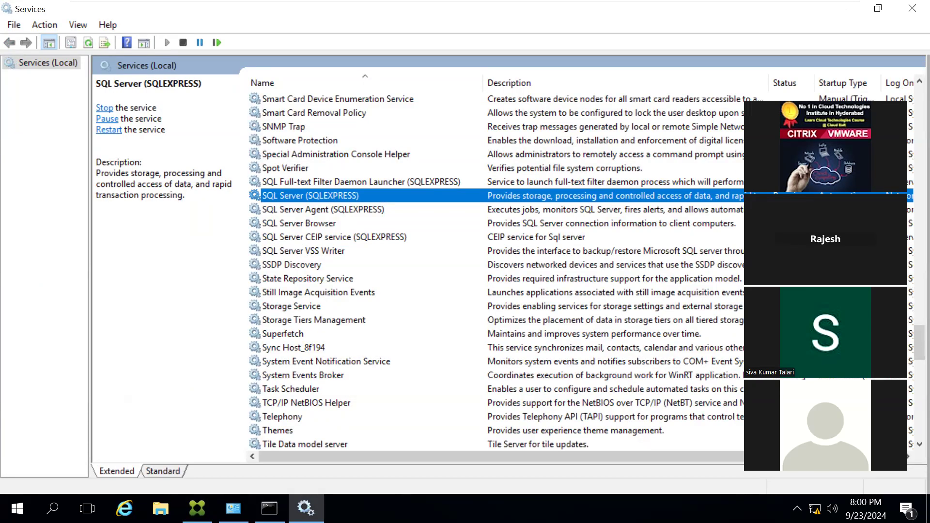
{"action": "left_click_drag", "start_coordinate": [908, 348], "coordinate": [910, 15]}
{"action": "left_click", "coordinate": [908, 14]}
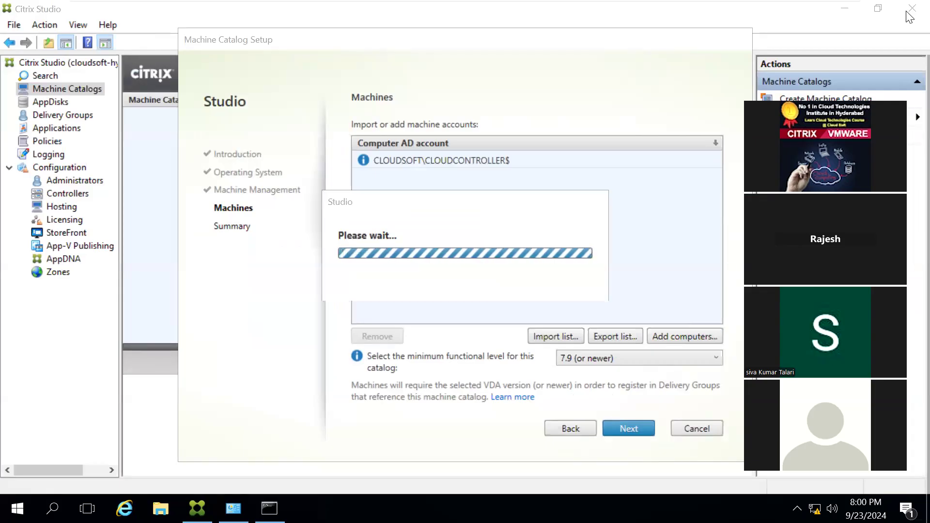
Step: Examine the virtual machine's memory allocation in the VMware hardware settings and close them without changes
{"action": "mouse_move", "coordinate": [443, 5]}
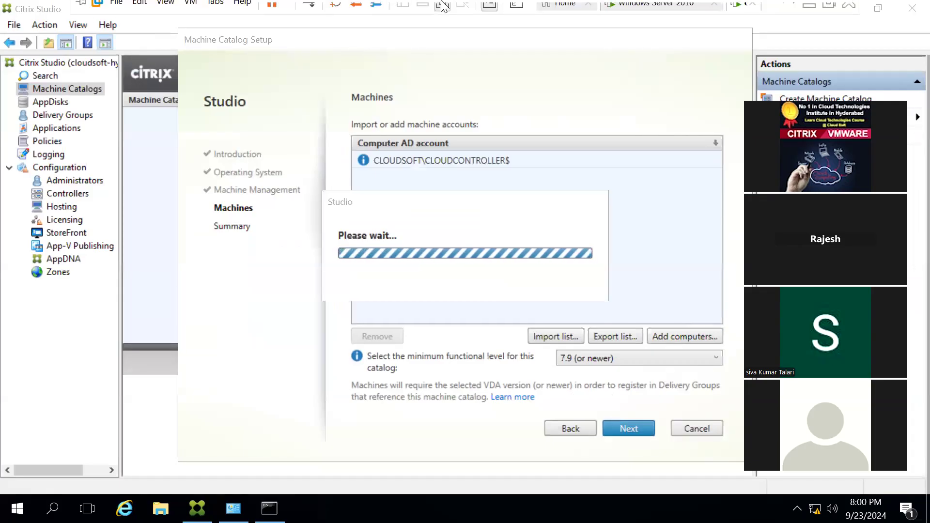
{"action": "left_click", "coordinate": [190, 10]}
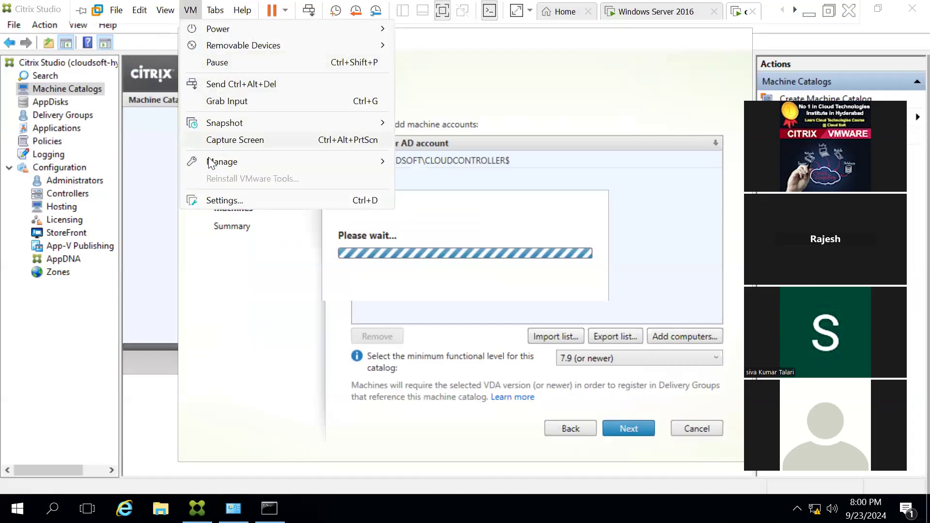
{"action": "left_click", "coordinate": [223, 200]}
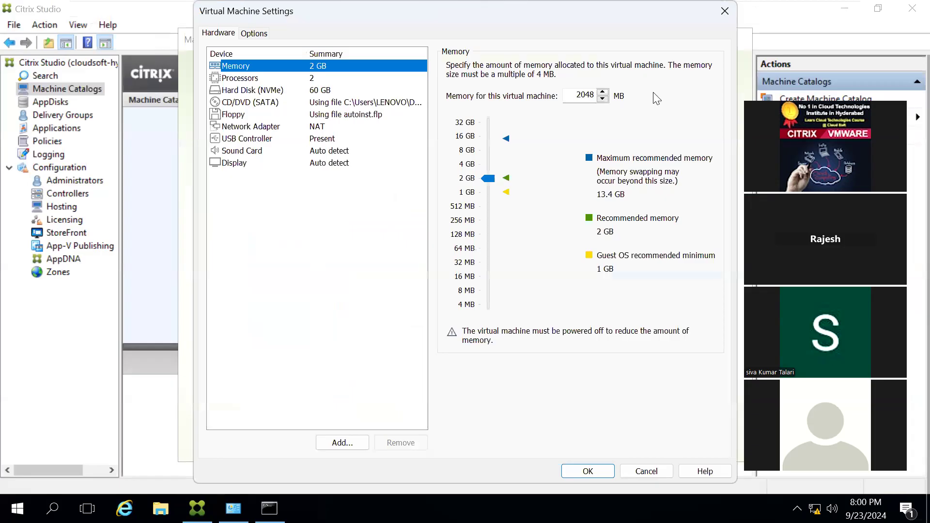
{"action": "left_click", "coordinate": [724, 12]}
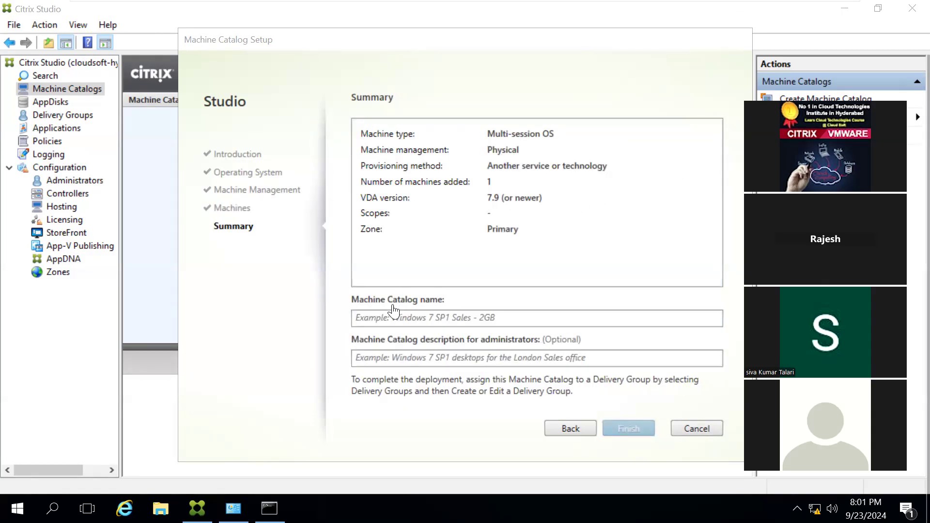
Step: Name the machine catalog windowsserver_vda
{"action": "left_click", "coordinate": [373, 319]}
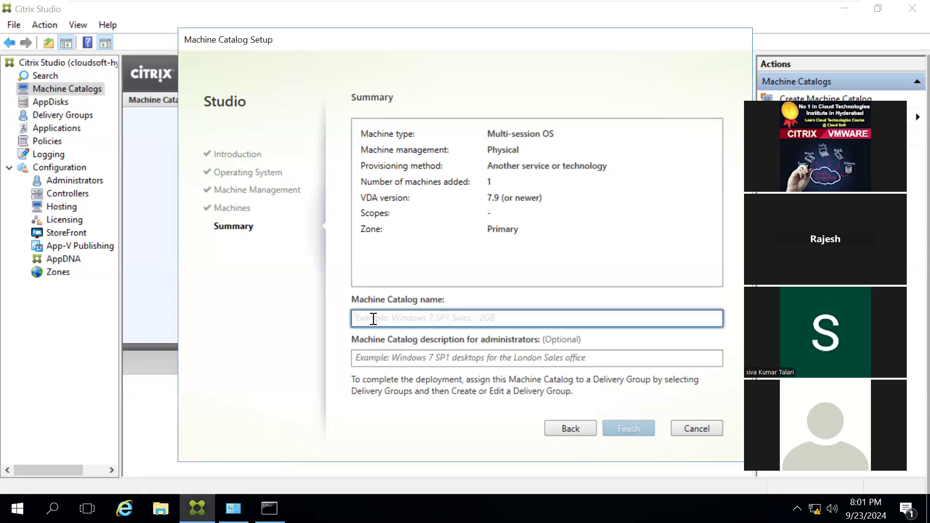
{"action": "type", "text": "wind"}
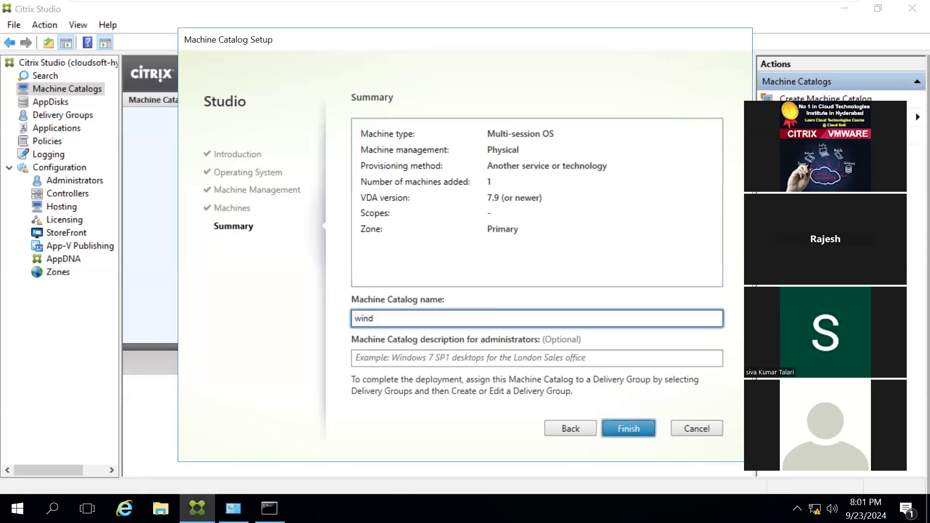
{"action": "type", "text": "owsserver_vda"}
Step: Set the catalog's administrator description to "windowsserver 2016 vda multisessin os" and finish creating the catalog
{"action": "left_click", "coordinate": [377, 358]}
{"action": "type", "text": "windo"}
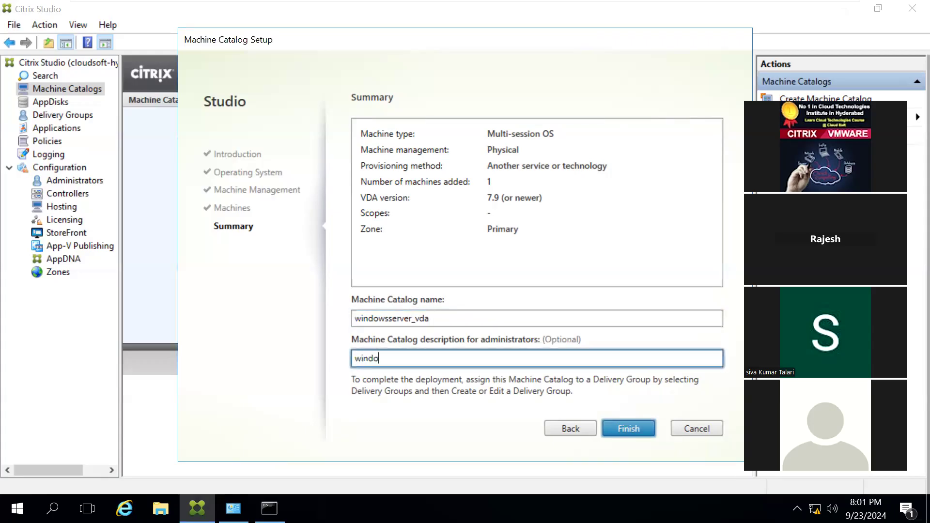
{"action": "type", "text": "wsserver 20"}
{"action": "type", "text": "15"}
{"action": "type", "text": " vda "}
{"action": "type", "text": "mul"}
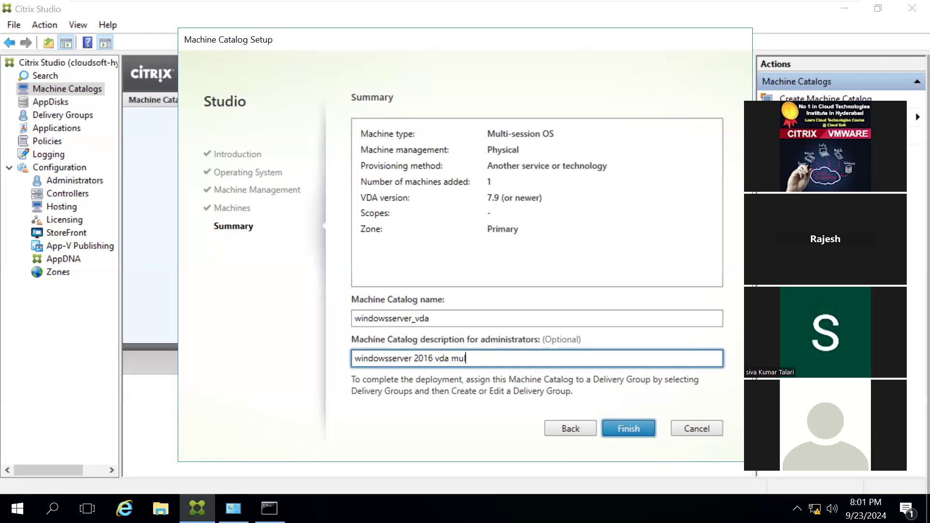
{"action": "type", "text": "tisessin os"}
{"action": "left_click", "coordinate": [631, 428]}
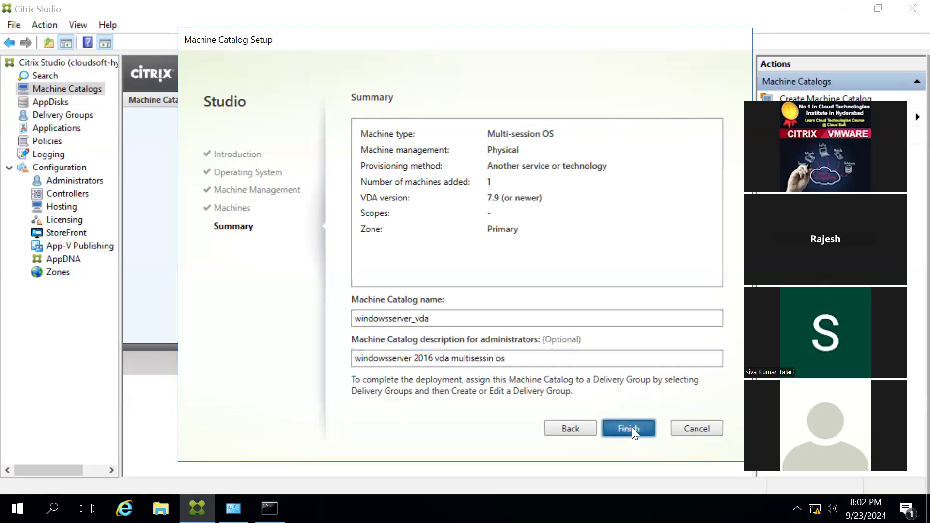
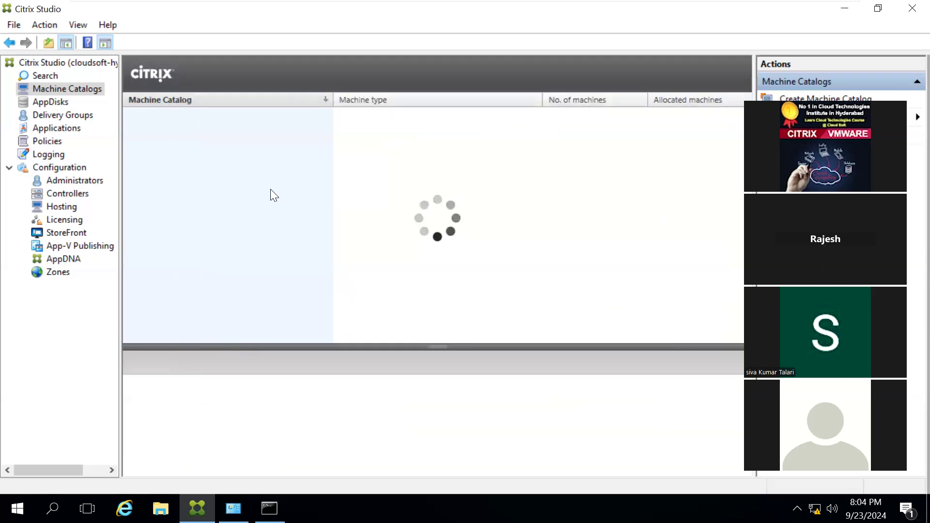
Step: Start a new delivery group and assign it 1 machine from the windowsserver_vda catalog
{"action": "left_click", "coordinate": [66, 113]}
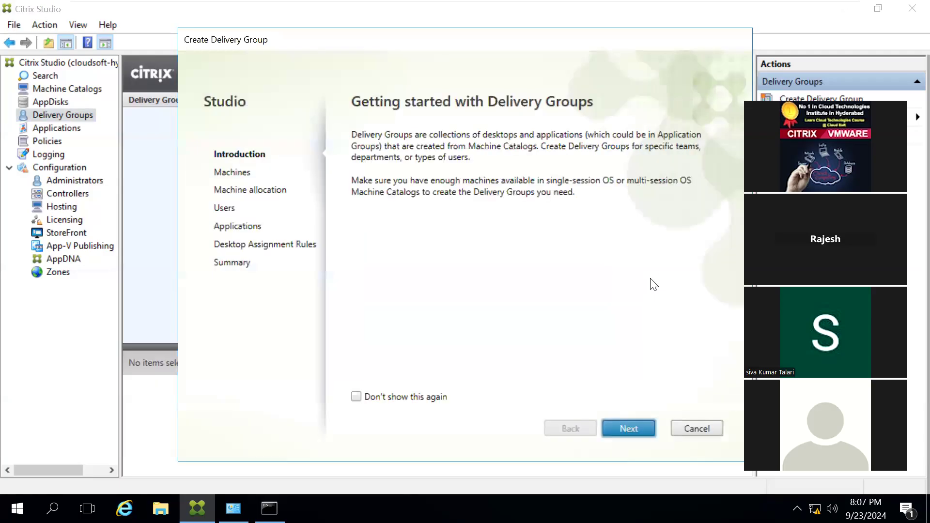
{"action": "left_click", "coordinate": [636, 429]}
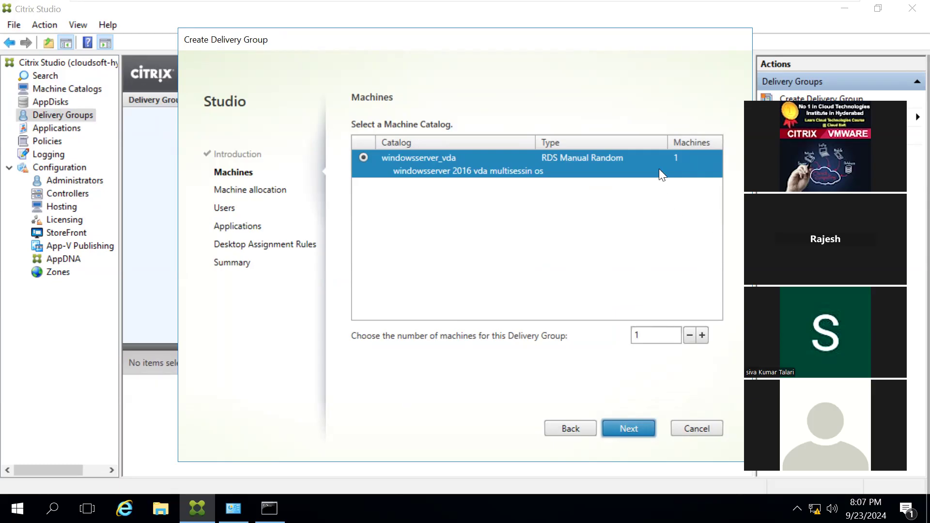
{"action": "left_click", "coordinate": [637, 332]}
{"action": "type", "text": "1"}
{"action": "left_click", "coordinate": [621, 428]}
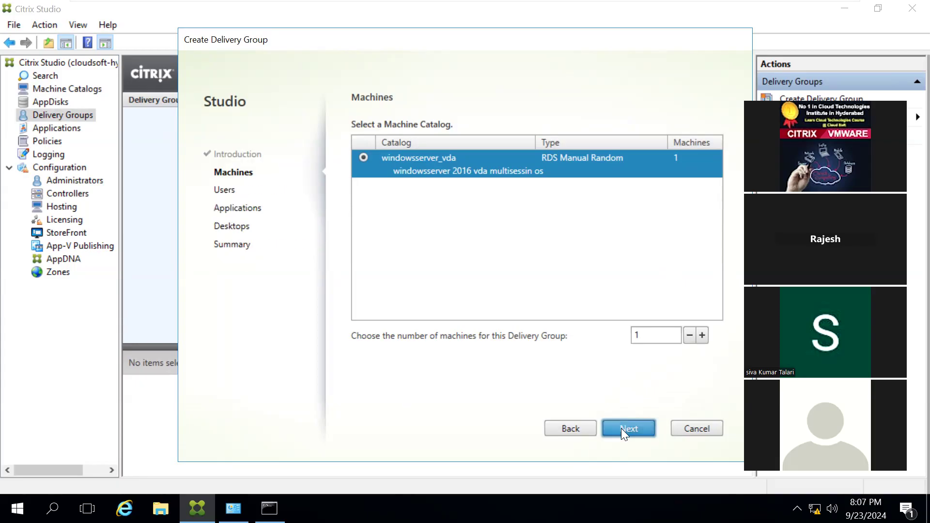
Step: Keep the delivery group open to any authenticated users and continue to the desktops page without adding applications
{"action": "left_click", "coordinate": [621, 428]}
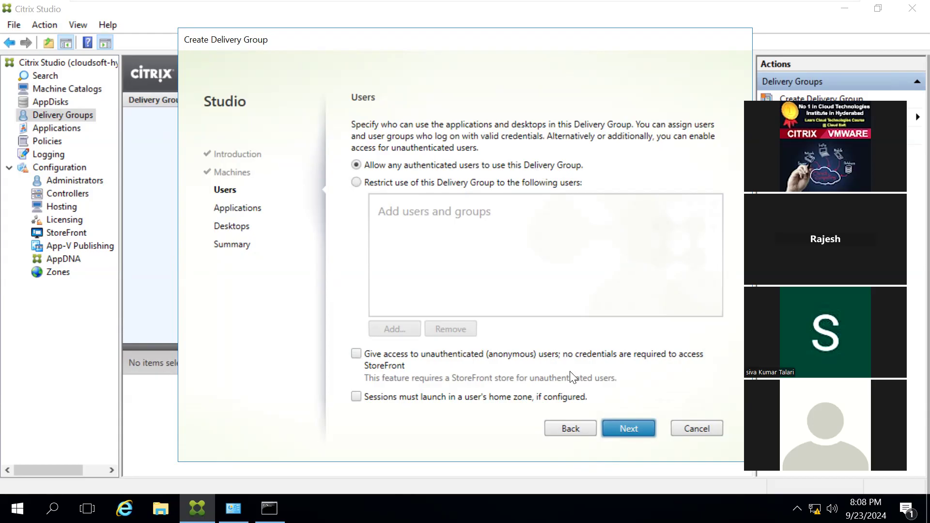
{"action": "left_click", "coordinate": [617, 431]}
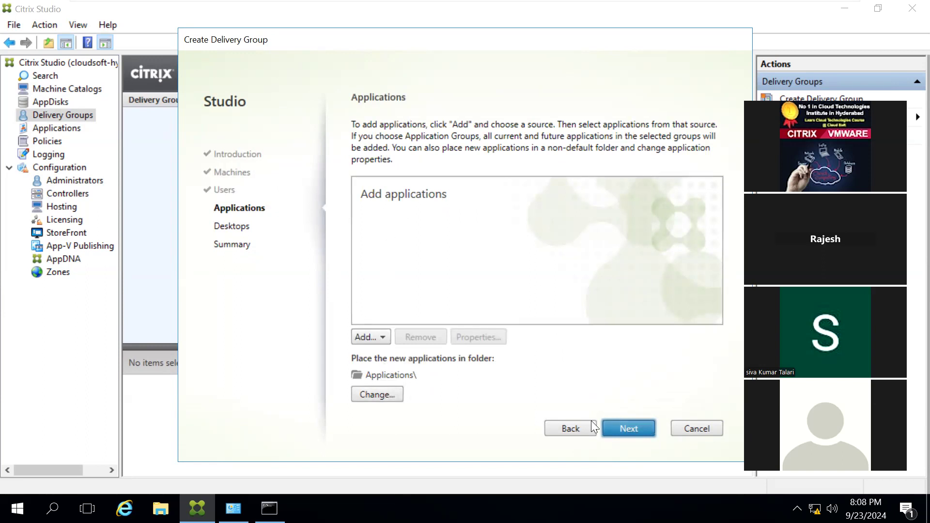
{"action": "left_click", "coordinate": [631, 429]}
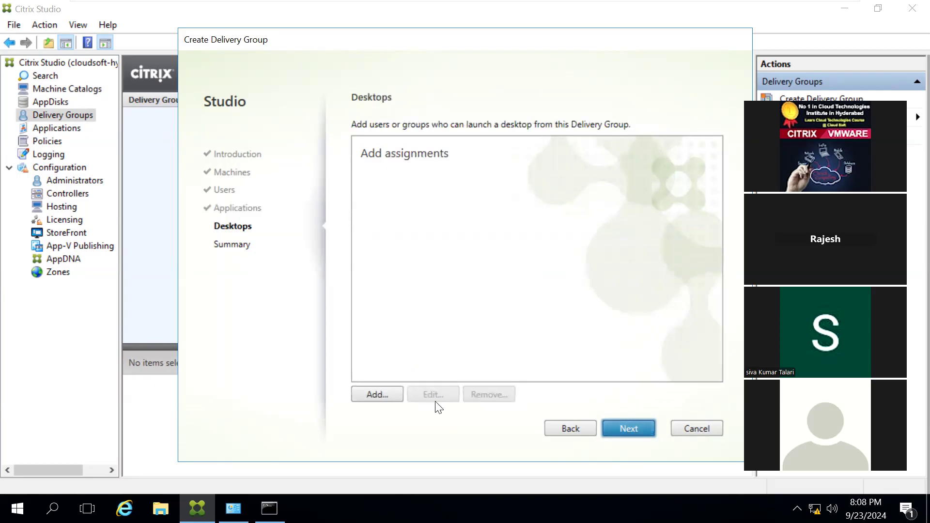
Step: Add a desktop with the display name "my multisessino os" and the description "server vda" to the delivery group
{"action": "left_click", "coordinate": [385, 393]}
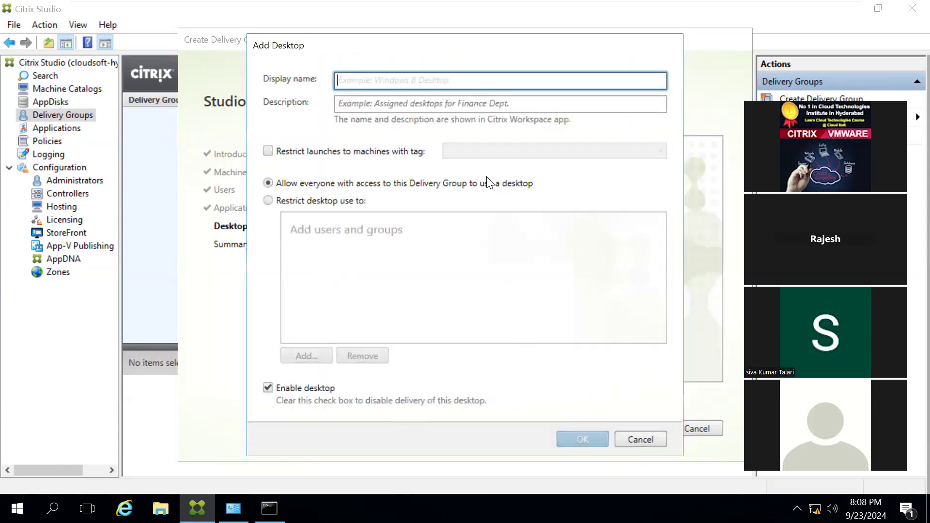
{"action": "type", "text": "m"}
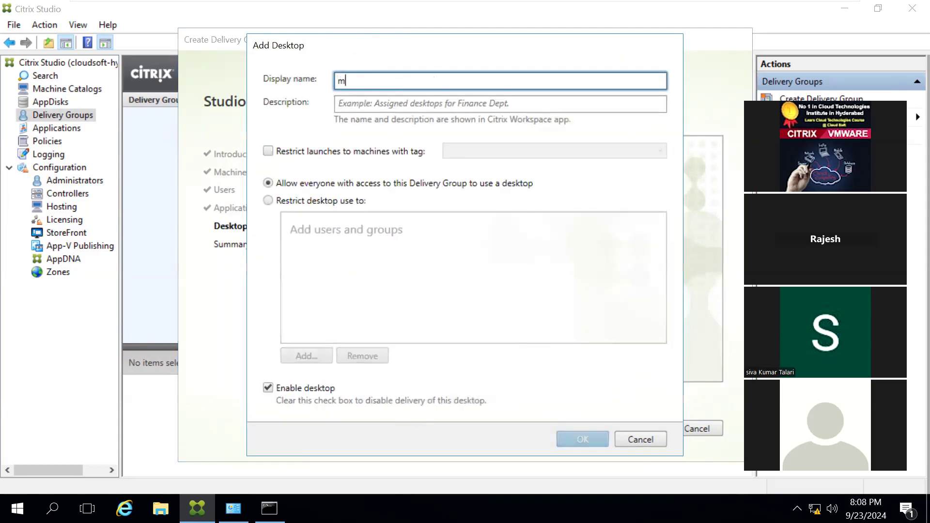
{"action": "type", "text": "y "}
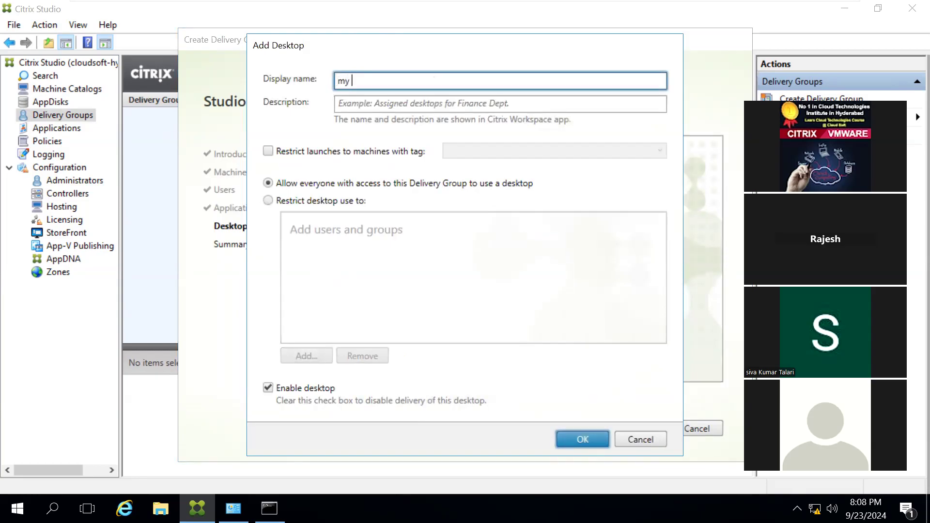
{"action": "type", "text": "multisessino os"}
{"action": "left_click", "coordinate": [365, 102]}
{"action": "type", "text": "ser er"}
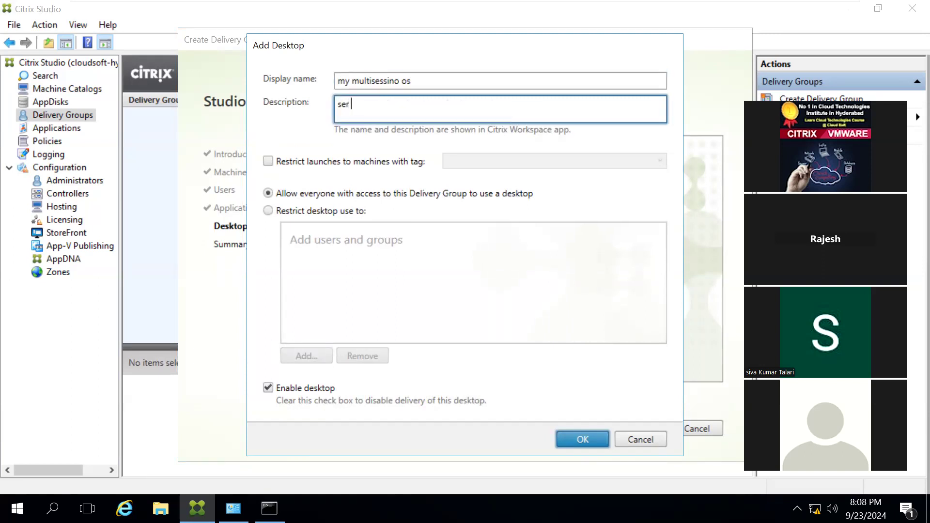
{"action": "key", "text": "BackSpace"}
{"action": "key", "text": "BackSpace"}
{"action": "key", "text": "BackSpace"}
{"action": "type", "text": "ver vda"}
{"action": "left_click", "coordinate": [581, 442]}
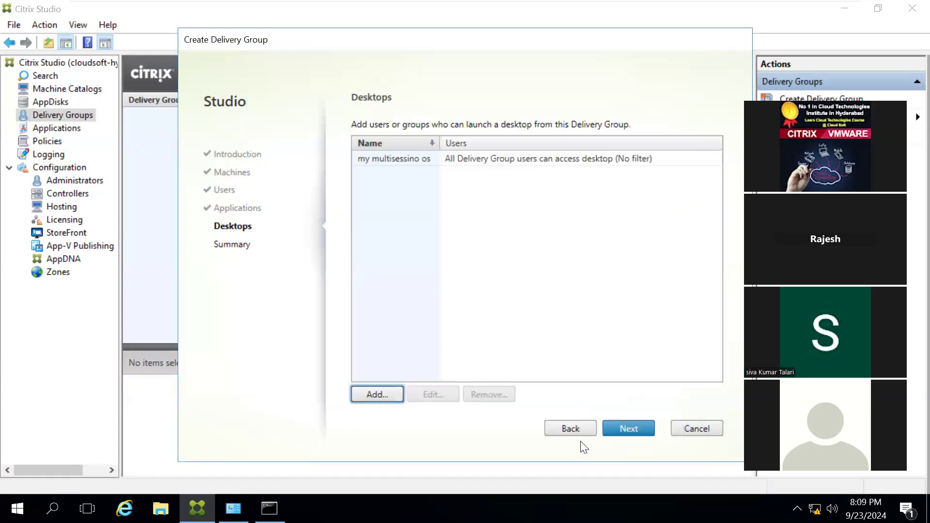
Step: Continue to the summary and name the delivery group "server os for sales"
{"action": "left_click", "coordinate": [629, 429]}
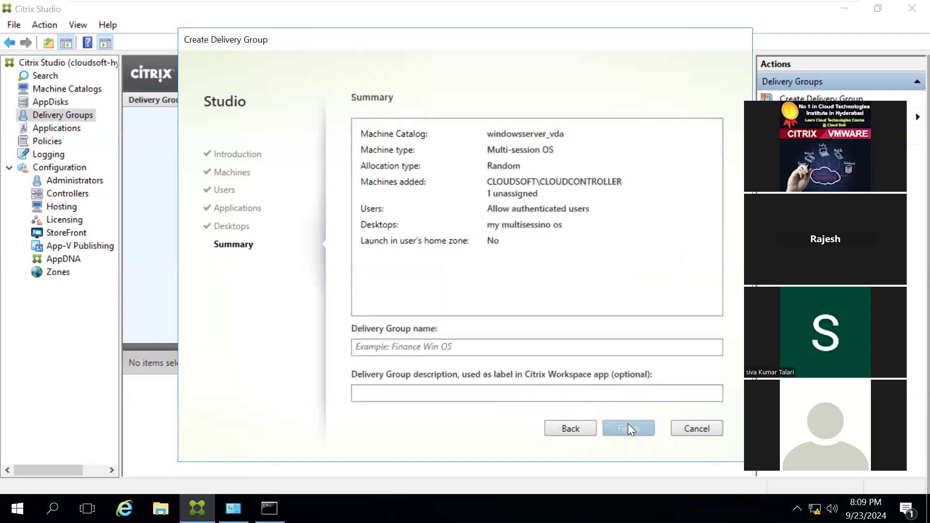
{"action": "left_click", "coordinate": [390, 351]}
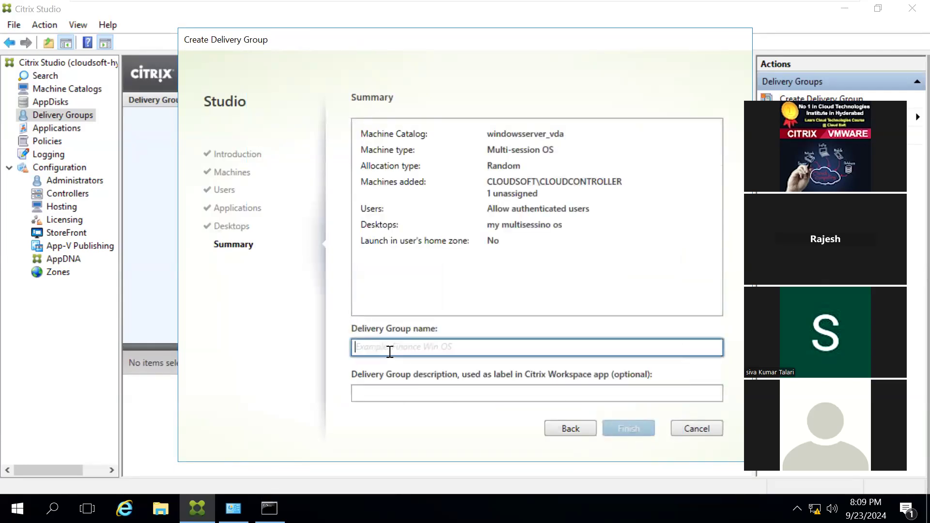
{"action": "type", "text": "server od"}
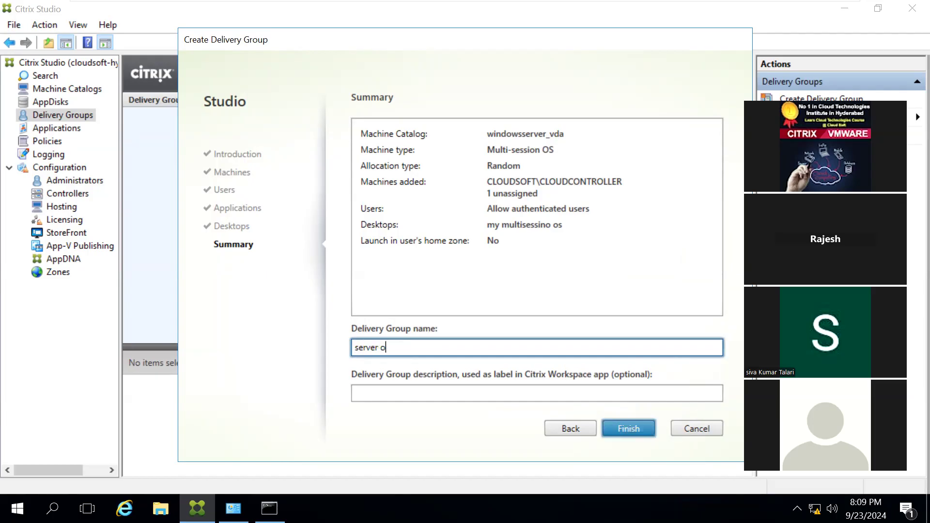
{"action": "key", "text": "BackSpace"}
{"action": "key", "text": "BackSpace"}
{"action": "type", "text": "s for sles"}
{"action": "key", "text": "BackSpace"}
{"action": "key", "text": "BackSpace"}
{"action": "key", "text": "BackSpace"}
{"action": "type", "text": "ales"}
Step: Set the delivery group description to "sales" and finish creating the group
{"action": "key", "text": "Tab"}
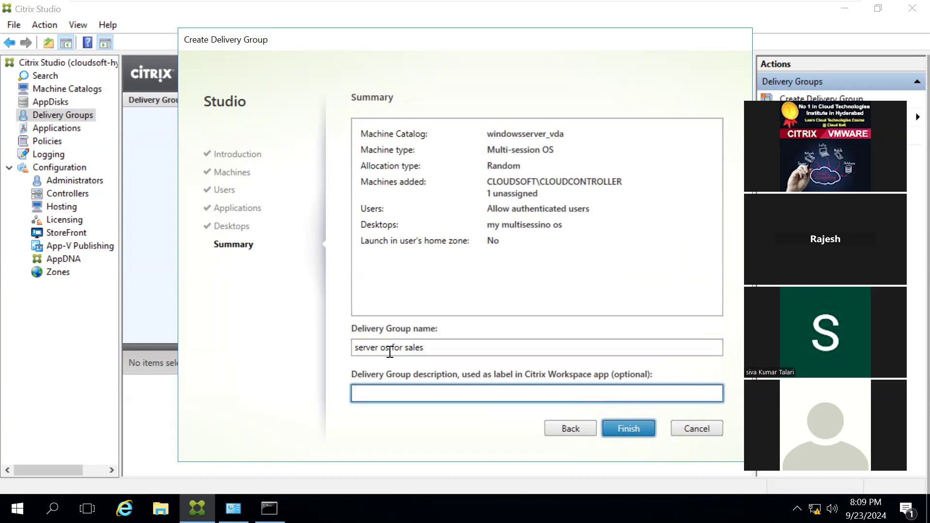
{"action": "type", "text": "sales"}
{"action": "left_click", "coordinate": [616, 425]}
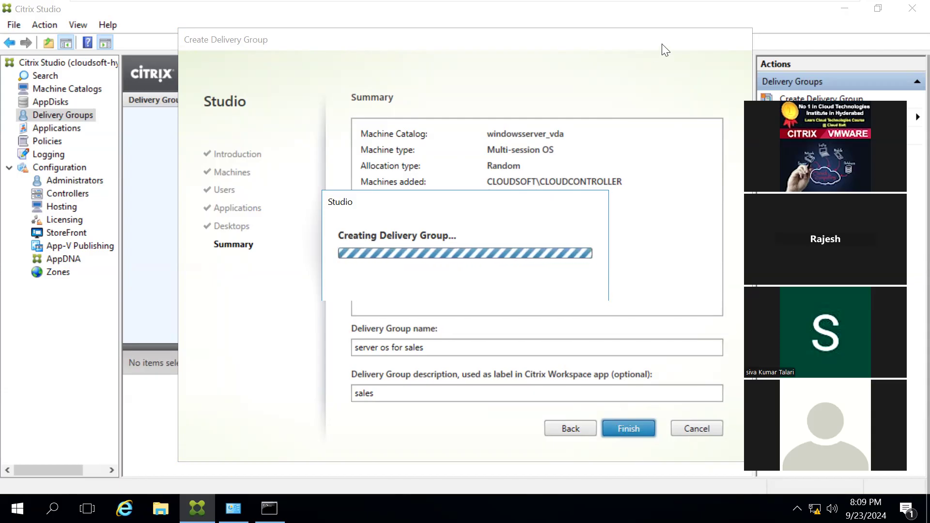
Step: Minimize the full-screen virtual machine to return to the host computer's desktop
{"action": "mouse_move", "coordinate": [661, 3]}
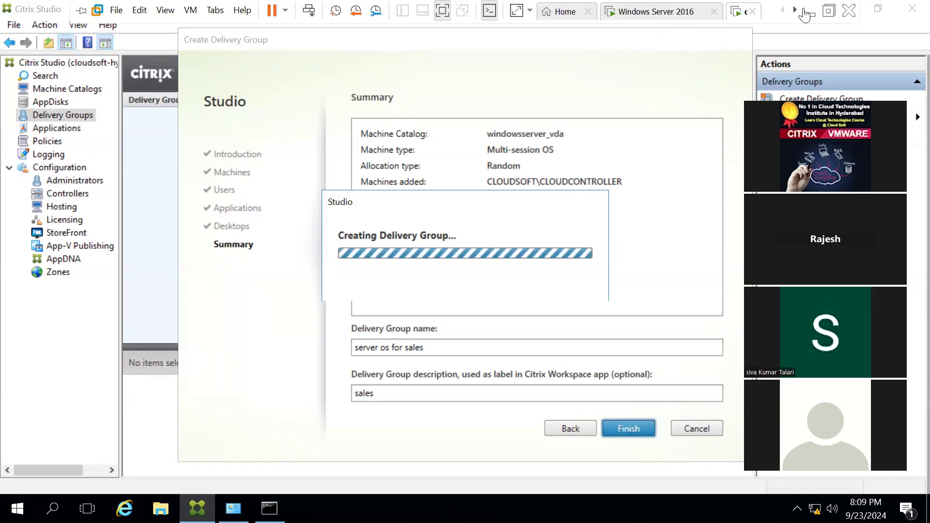
{"action": "left_click", "coordinate": [808, 14]}
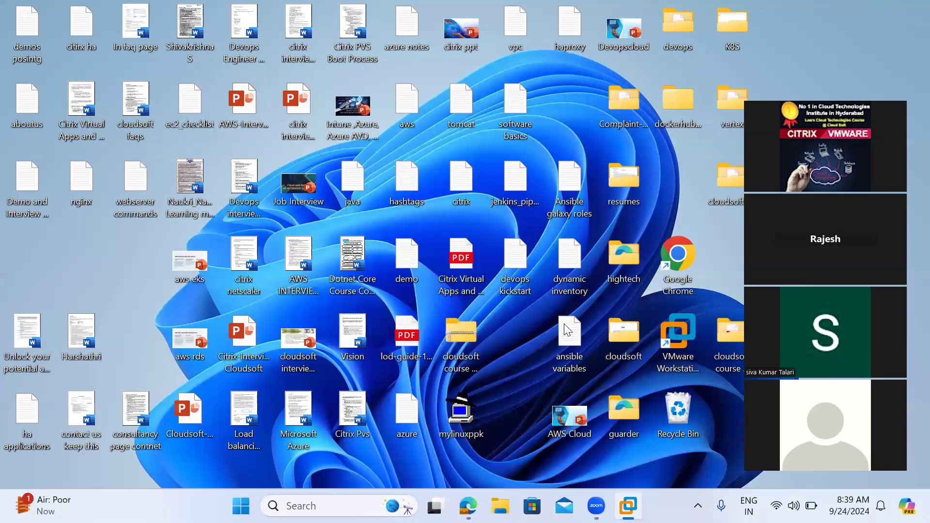